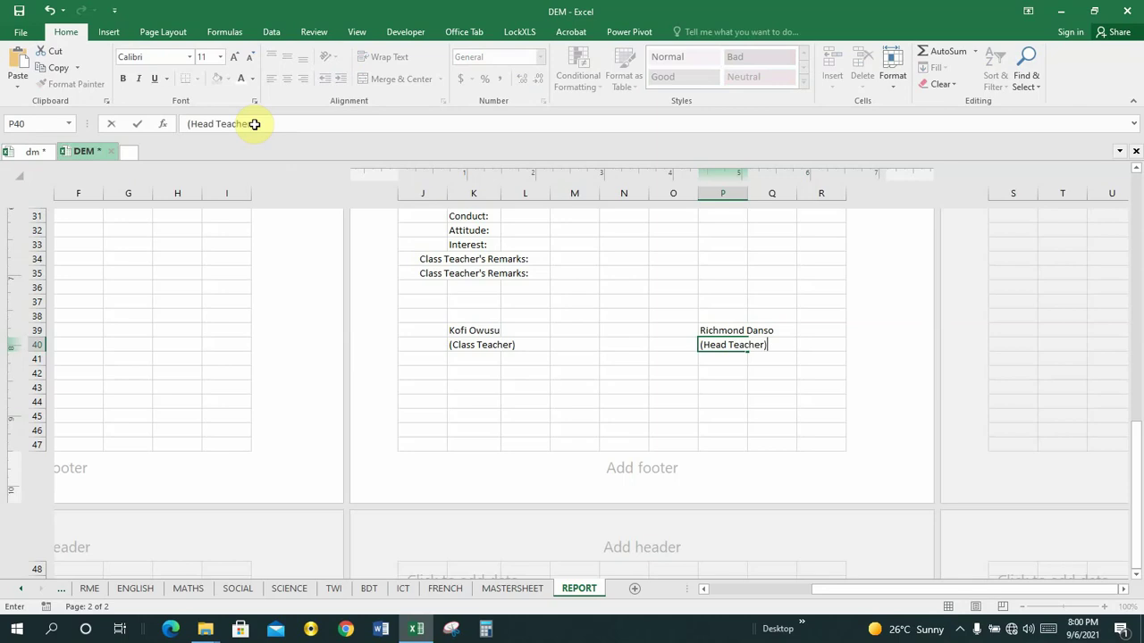
Commit the "(Head Teacher)" label in cell P40 of the REPORT sheet and save the DEM workbook.
left_click(686, 382)
key("ctrl+s")
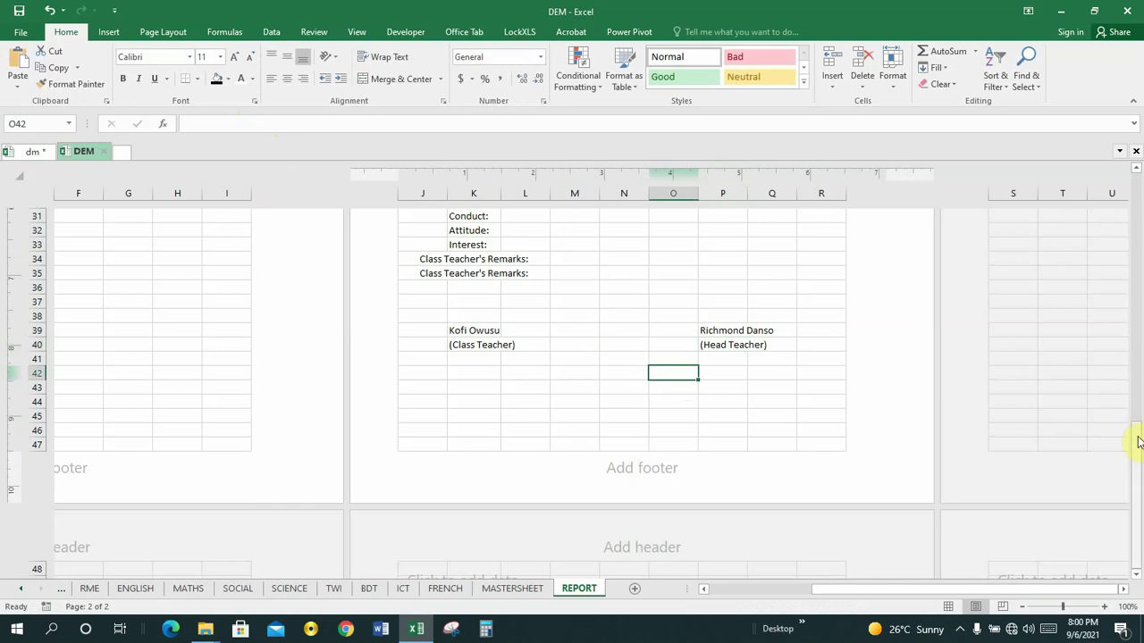
left_click_drag(1137, 442, 1133, 185)
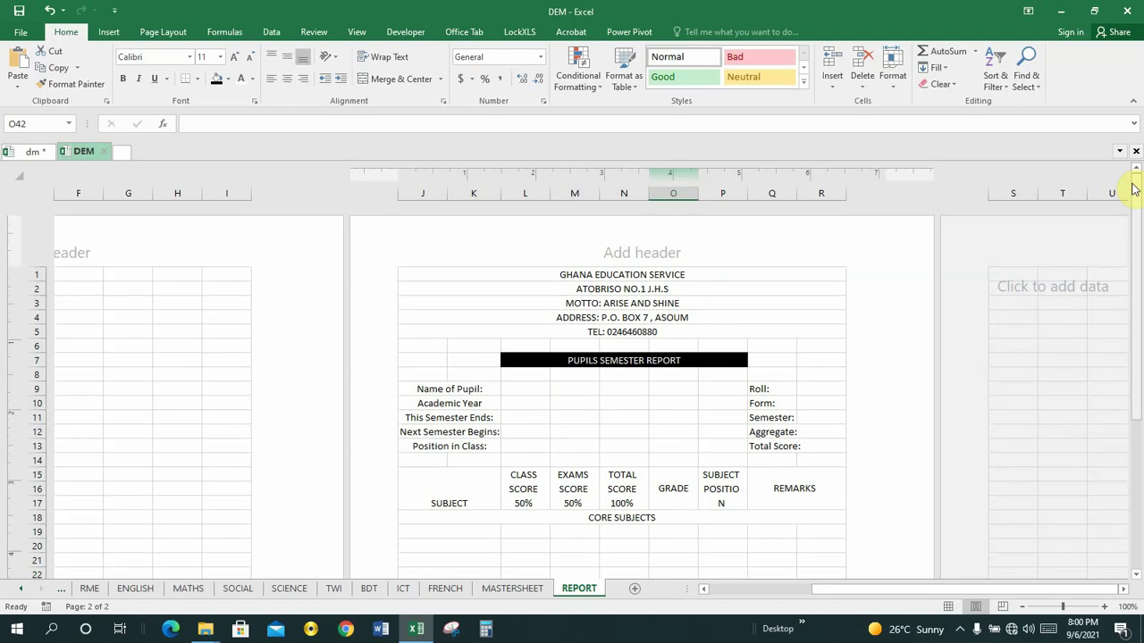
Check the "GHANA EDUCATION SERVICE" heading's font in the dm workbook and format the same heading in DEM as bold, 14 pt.
left_click(36, 152)
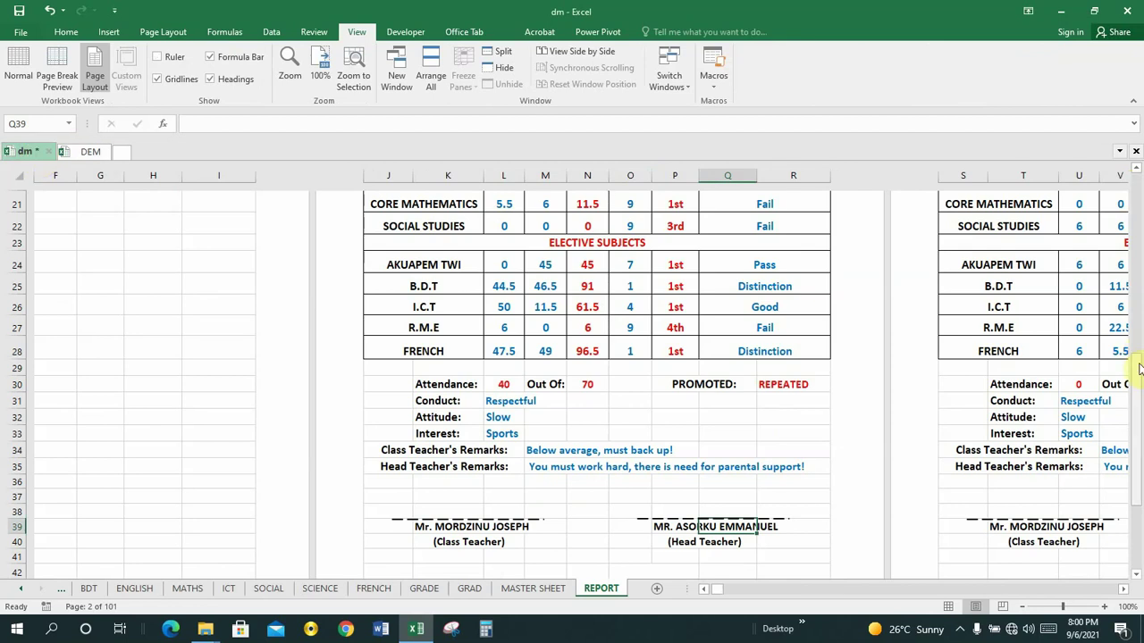
left_click_drag(1139, 368, 1132, 179)
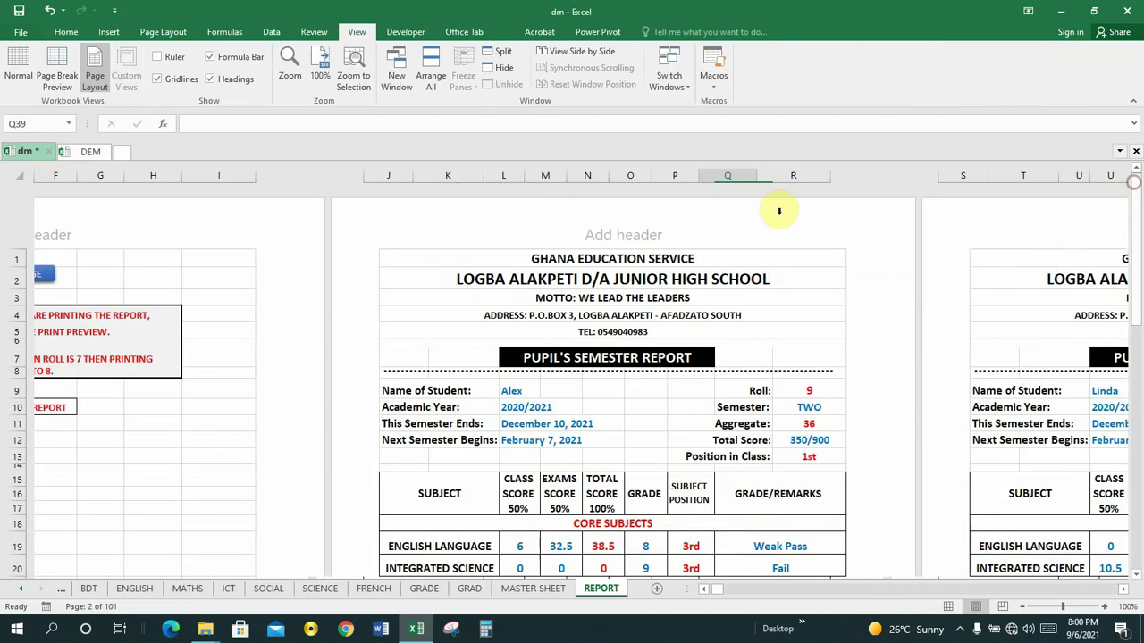
left_click(627, 259)
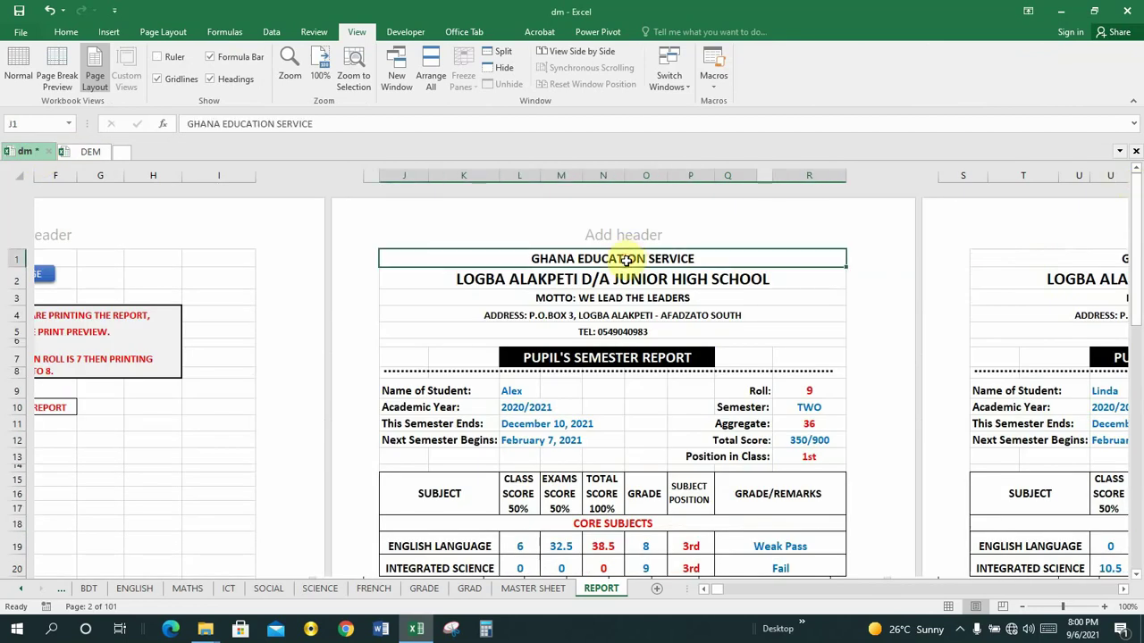
left_click(67, 32)
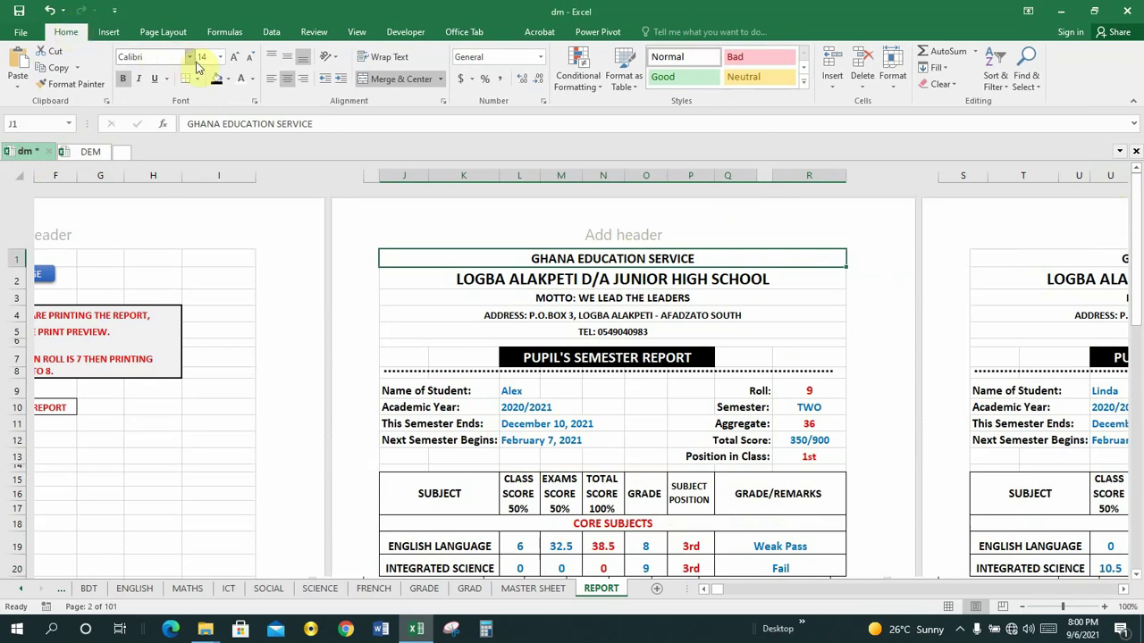
left_click(87, 157)
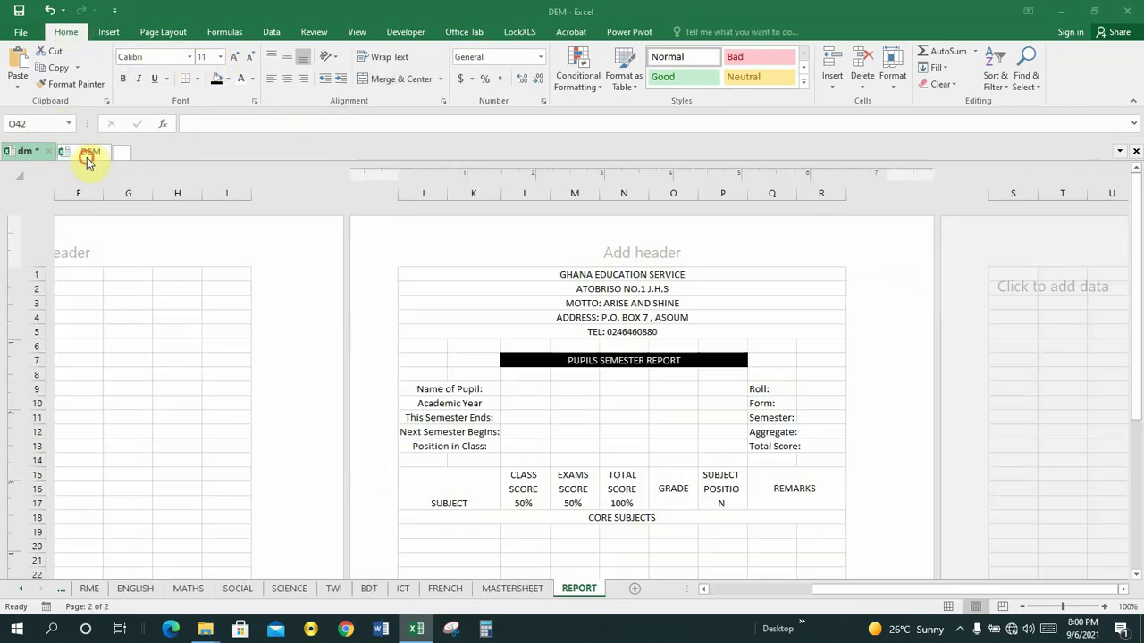
left_click(590, 275)
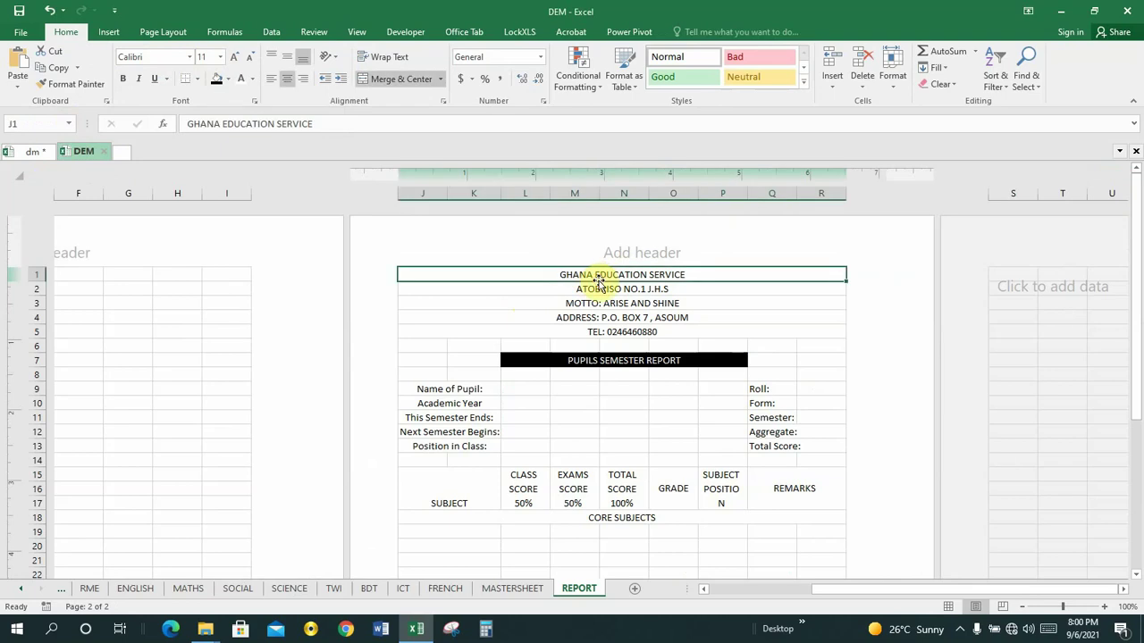
left_click(124, 79)
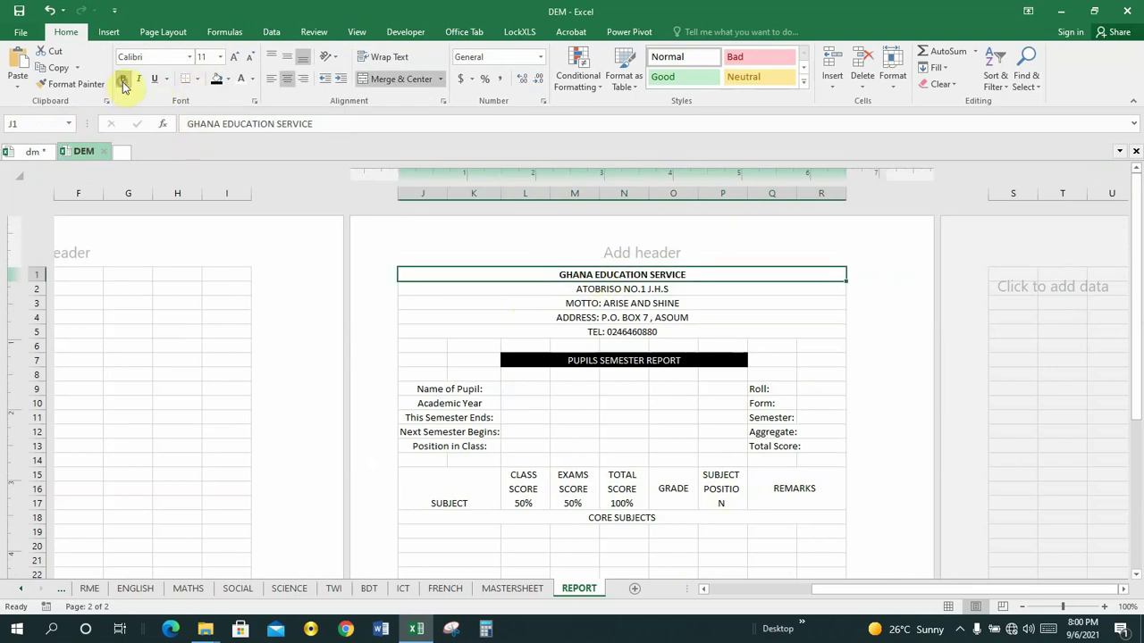
left_click(232, 58)
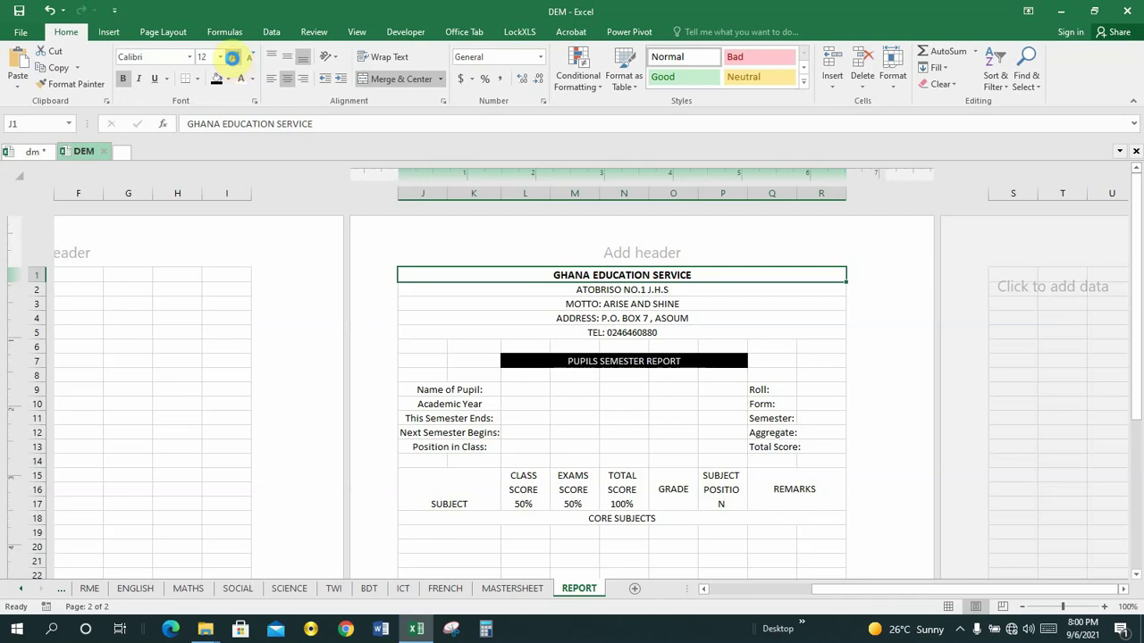
left_click(232, 59)
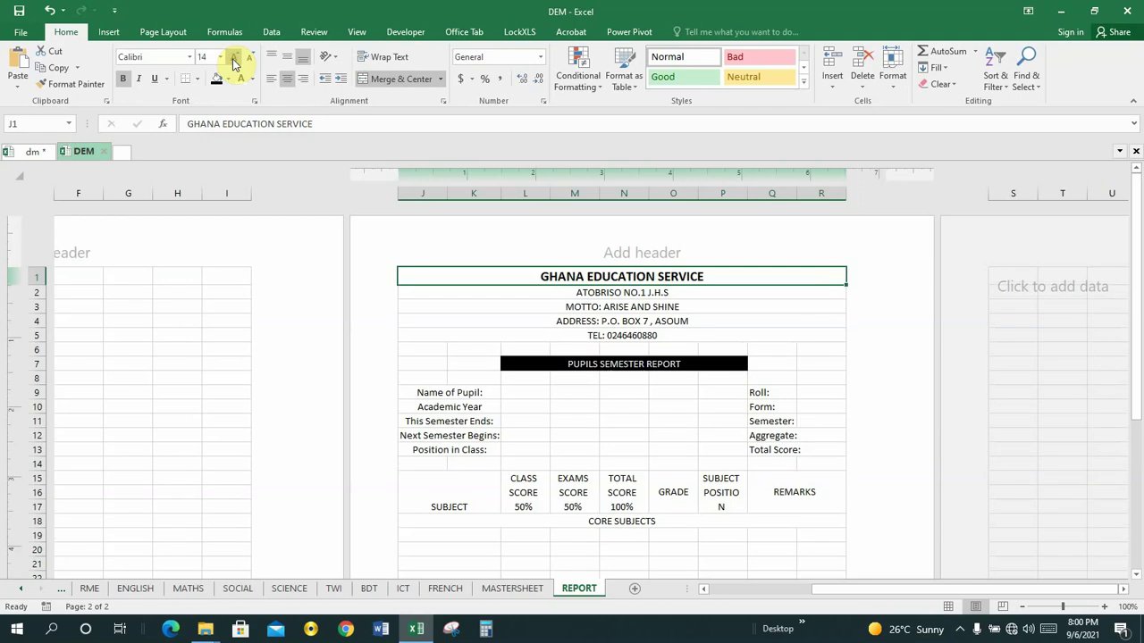
Make the school name in row 2 of DEM's report bold at 18 pt, matching the school name in the dm workbook.
left_click(596, 293)
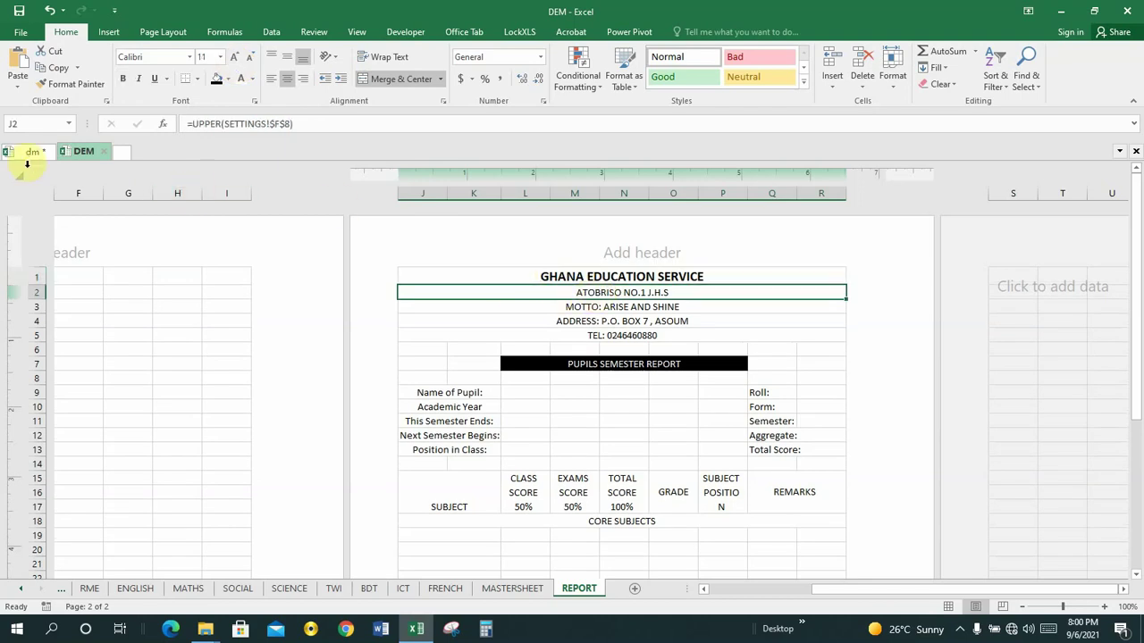
left_click(26, 152)
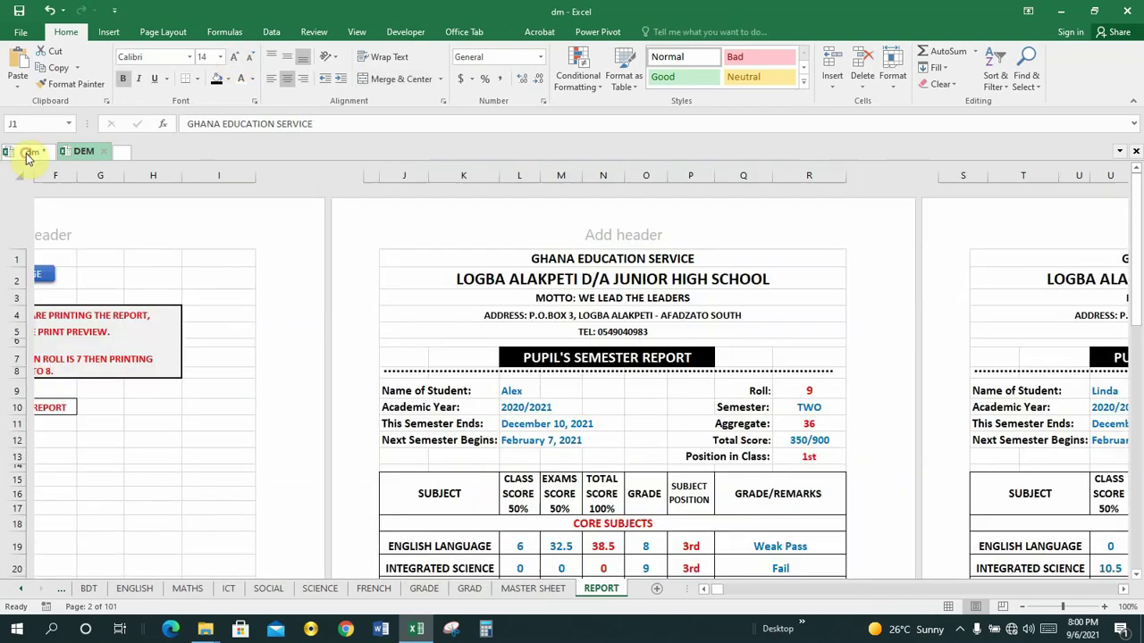
left_click(543, 280)
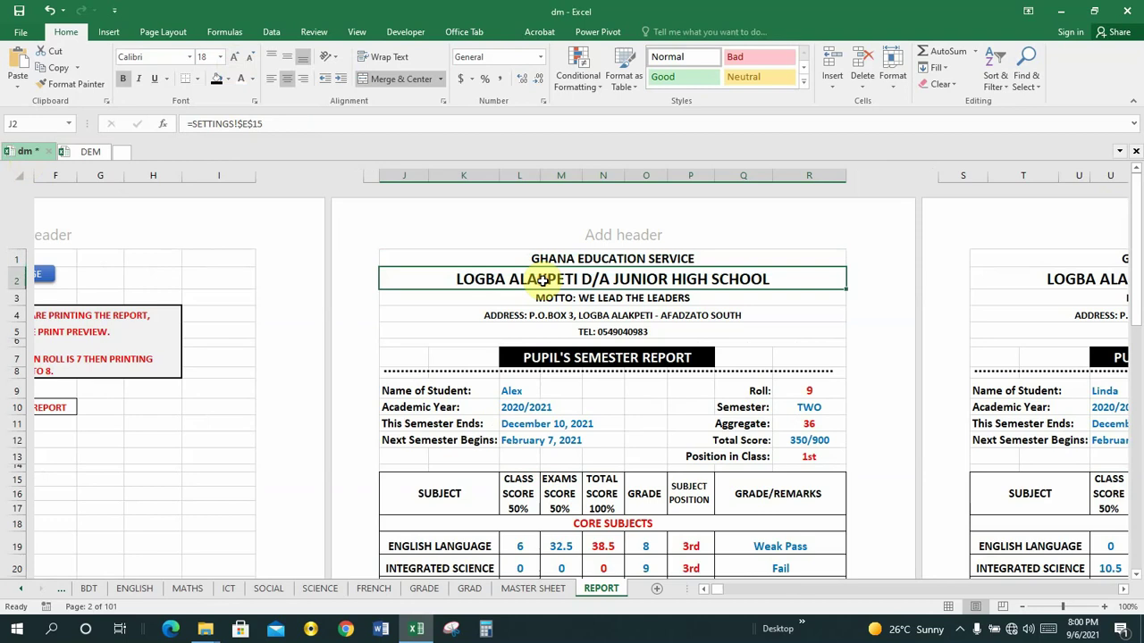
left_click(89, 153)
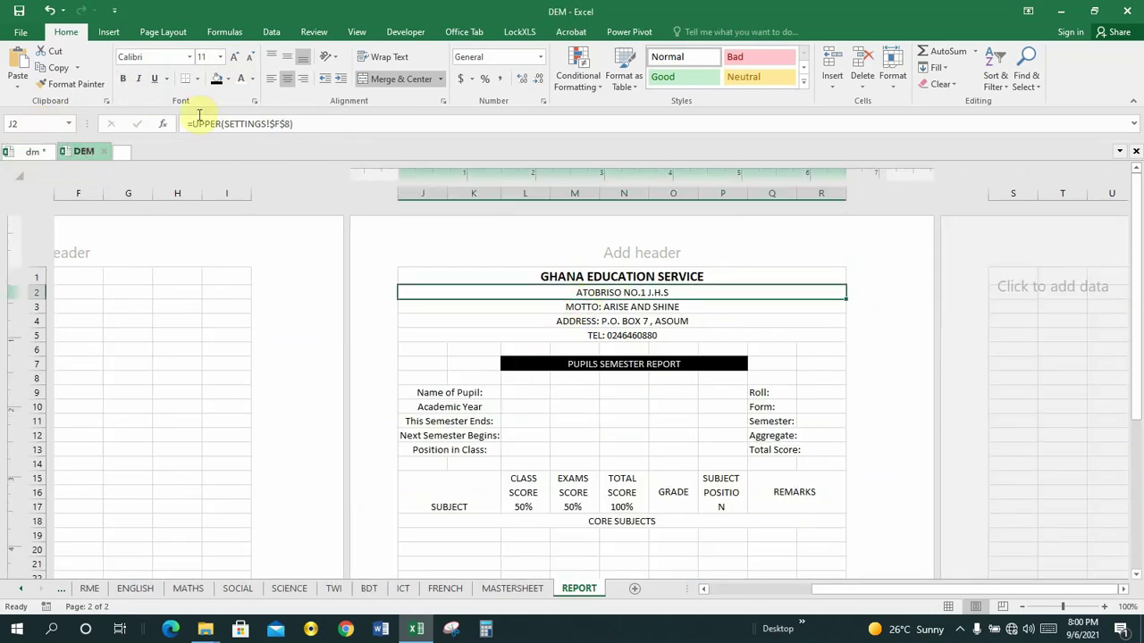
left_click(123, 77)
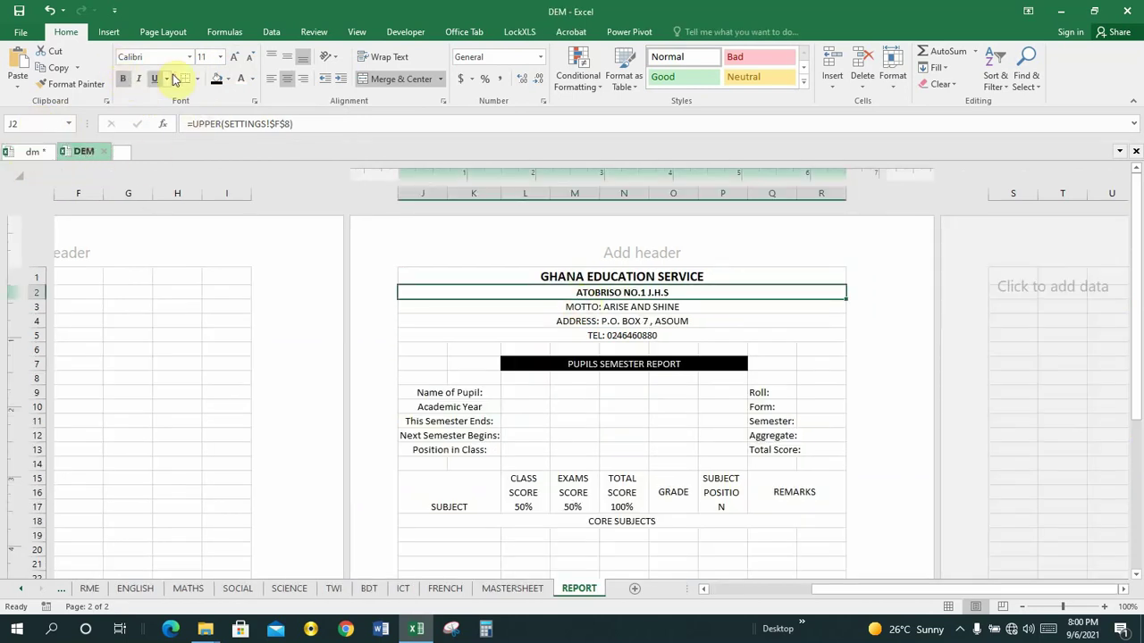
left_click(234, 59)
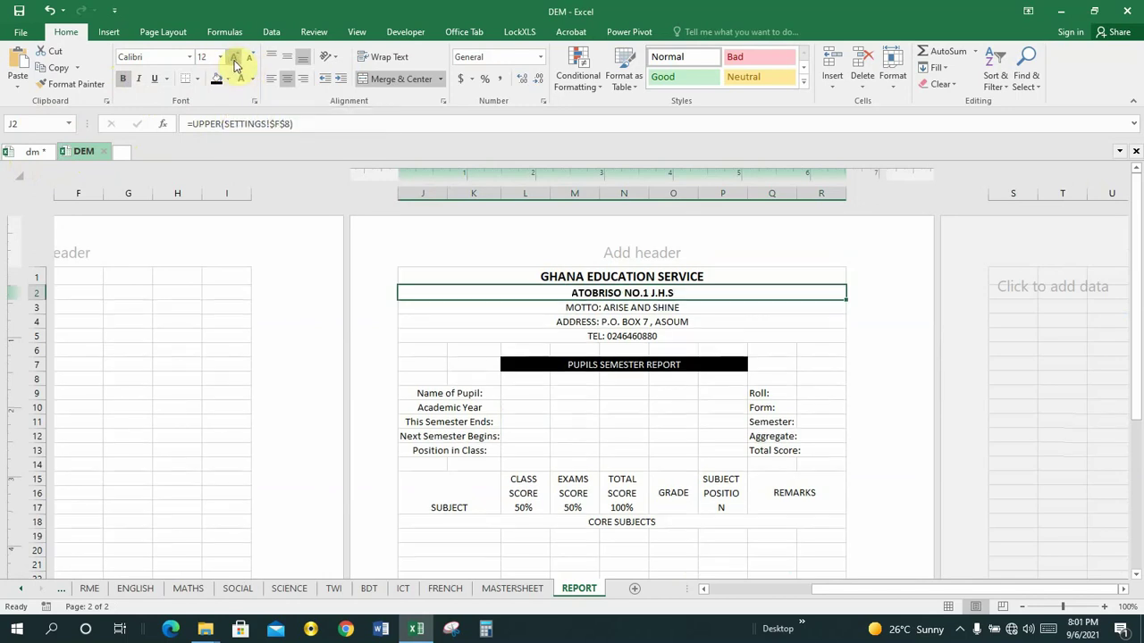
left_click(235, 59)
left_click(234, 59)
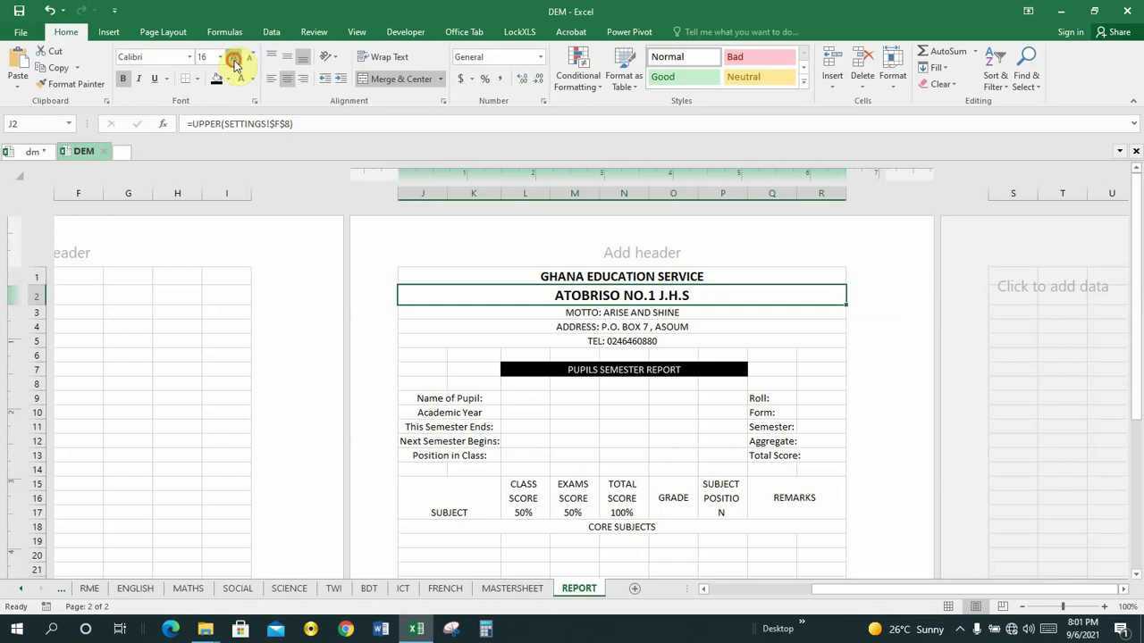
left_click(234, 59)
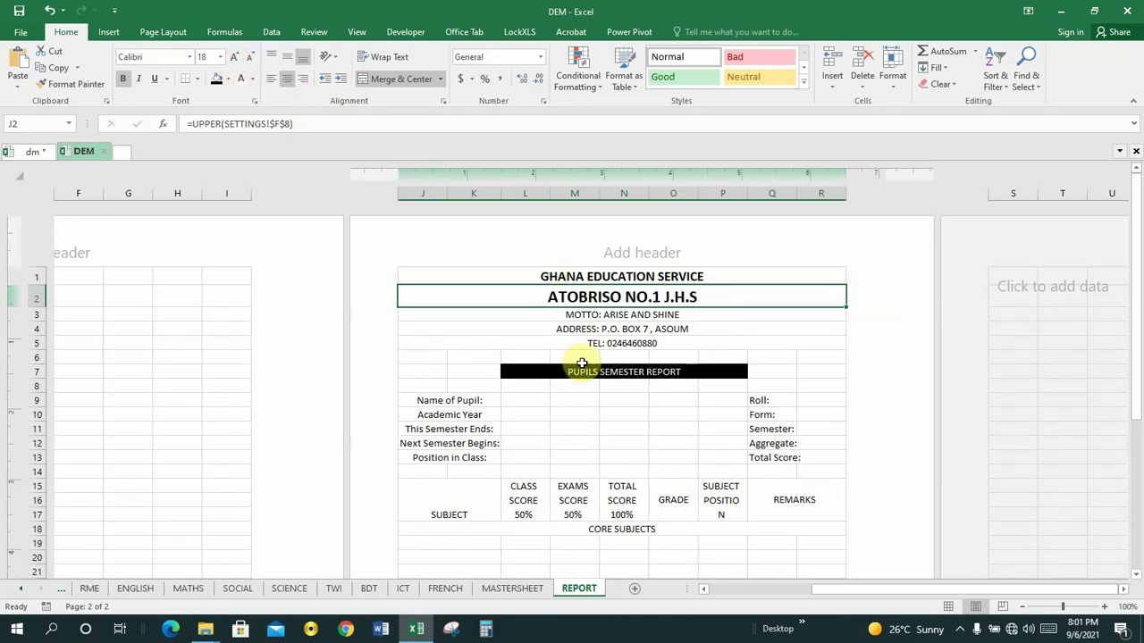
Make the motto line in row 3 of DEM's report bold at 12 pt, matching the motto in the dm workbook.
left_click(613, 315)
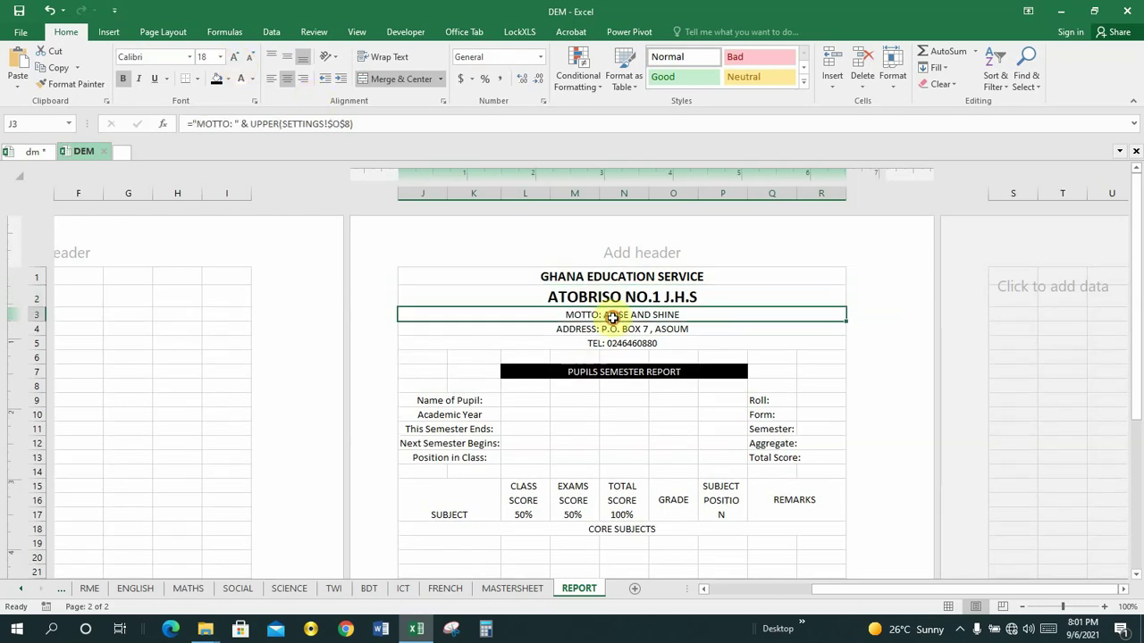
left_click(35, 151)
left_click(592, 300)
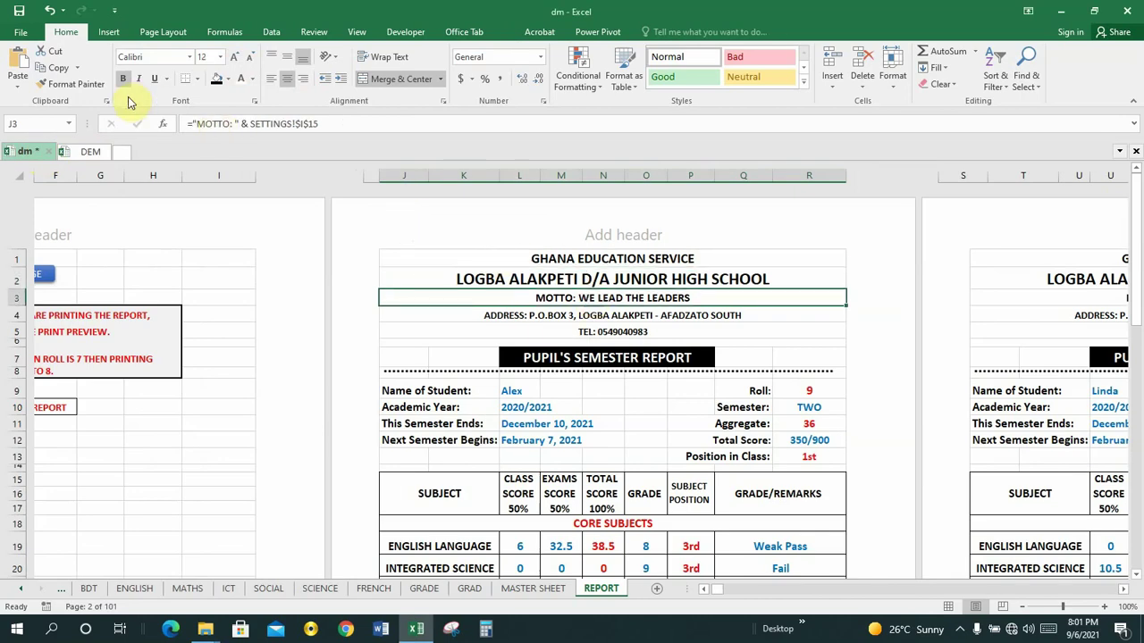
left_click(92, 152)
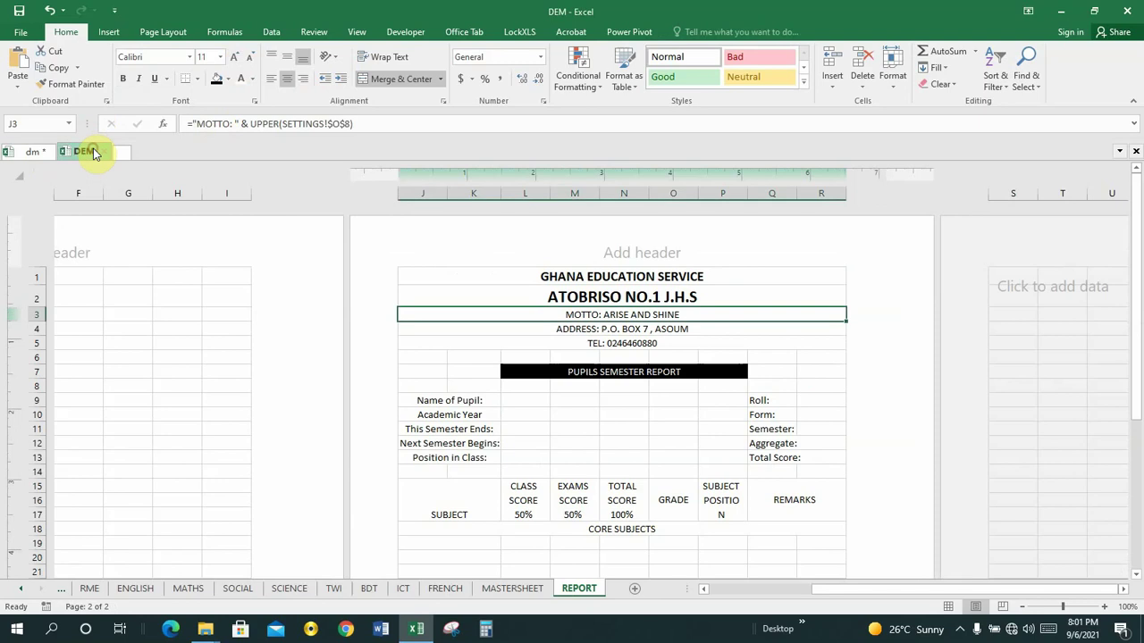
left_click(123, 82)
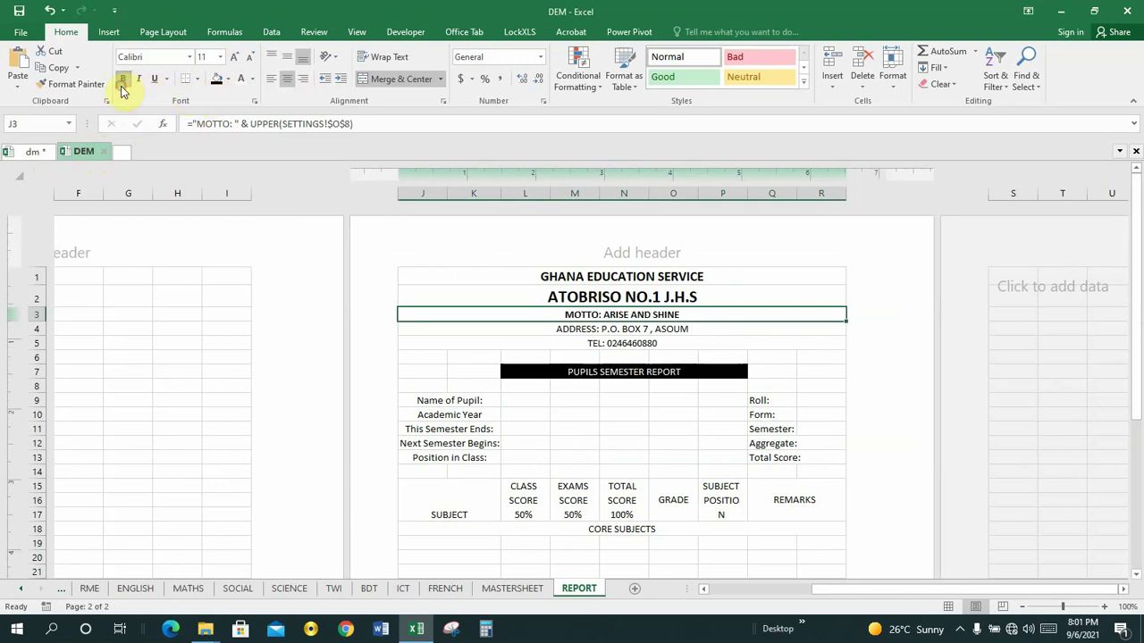
left_click(234, 58)
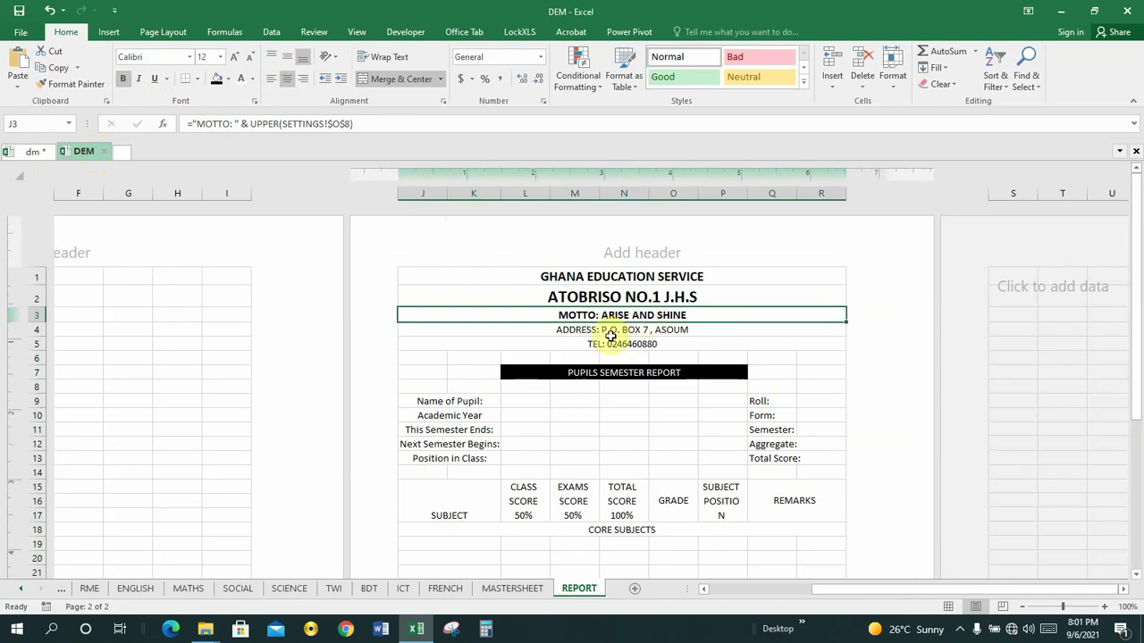
Compare the address line with the one in the dm workbook and make the address in row 4 of DEM's report bold.
left_click(607, 330)
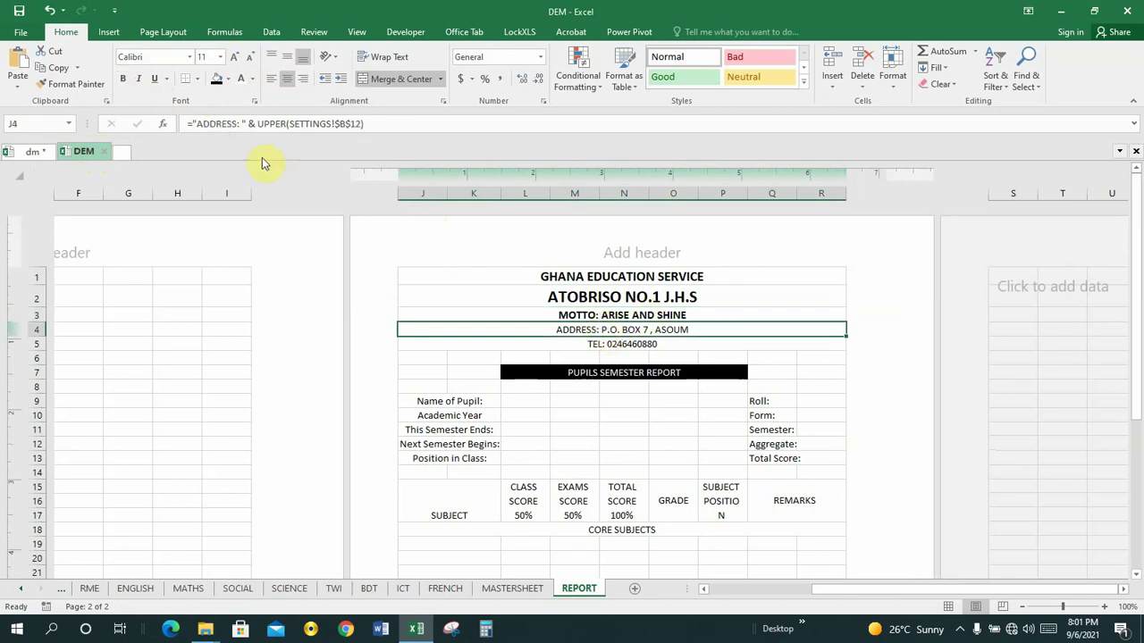
left_click(32, 154)
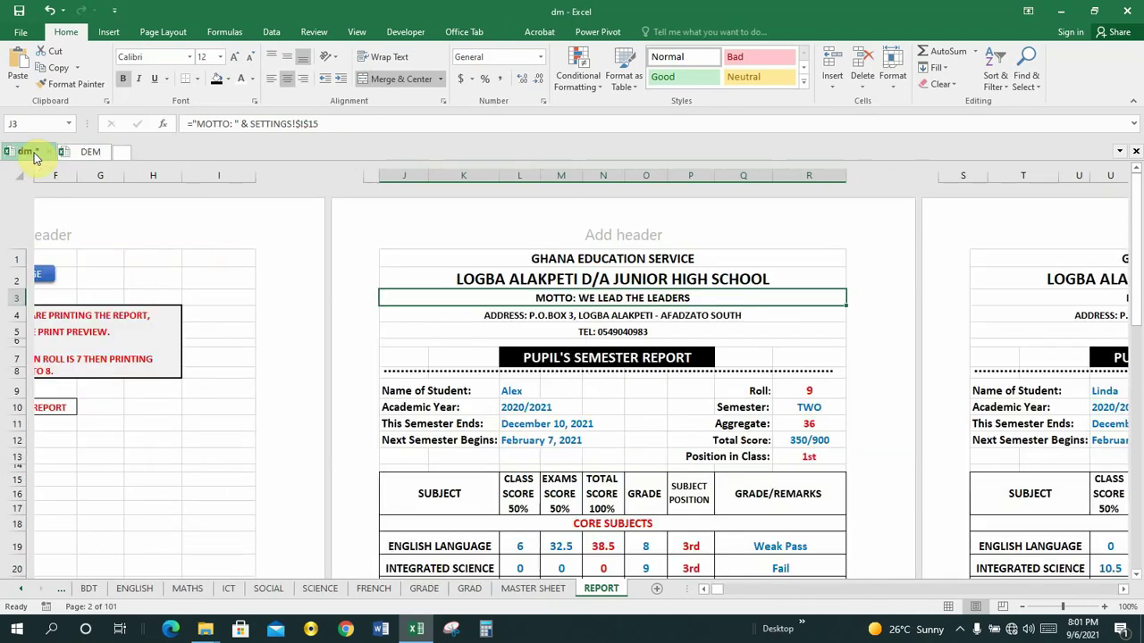
left_click(579, 317)
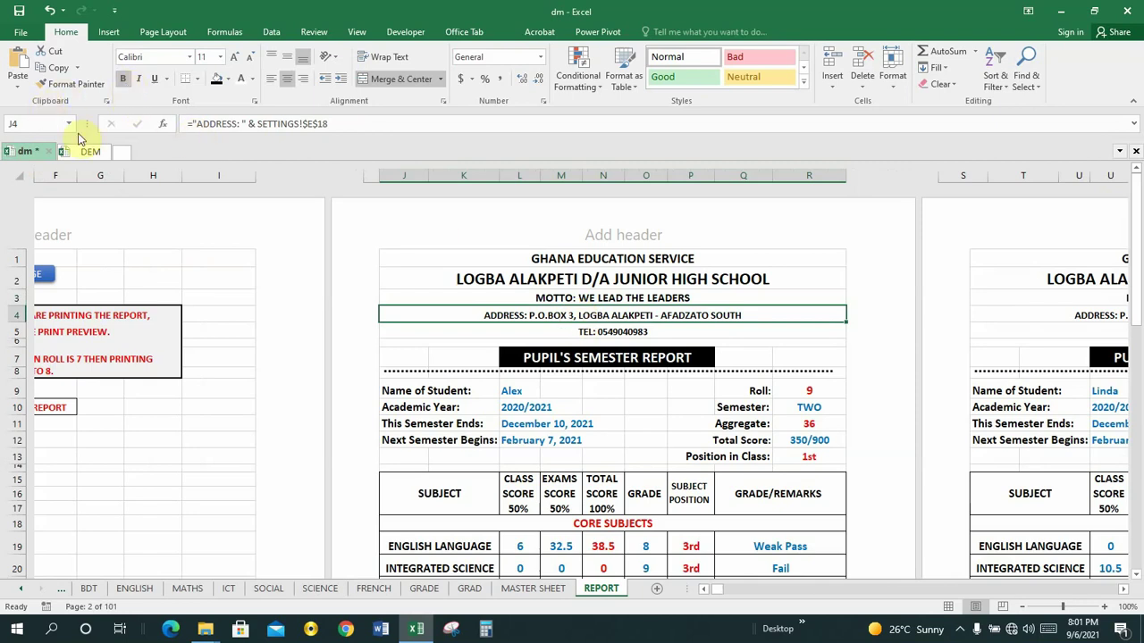
left_click(86, 150)
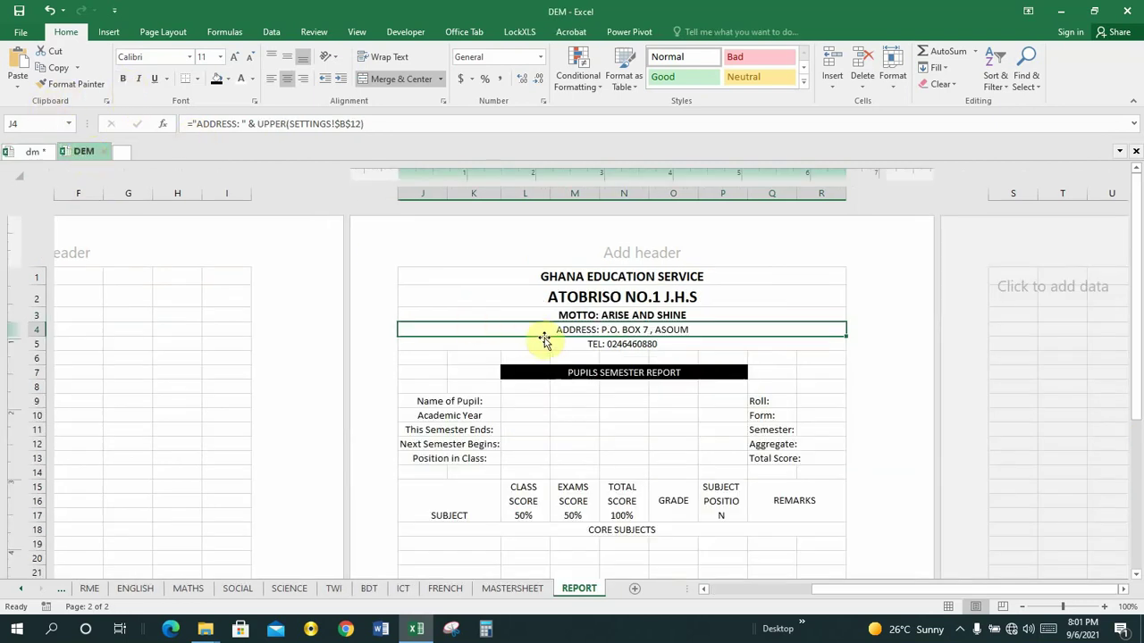
left_click(124, 81)
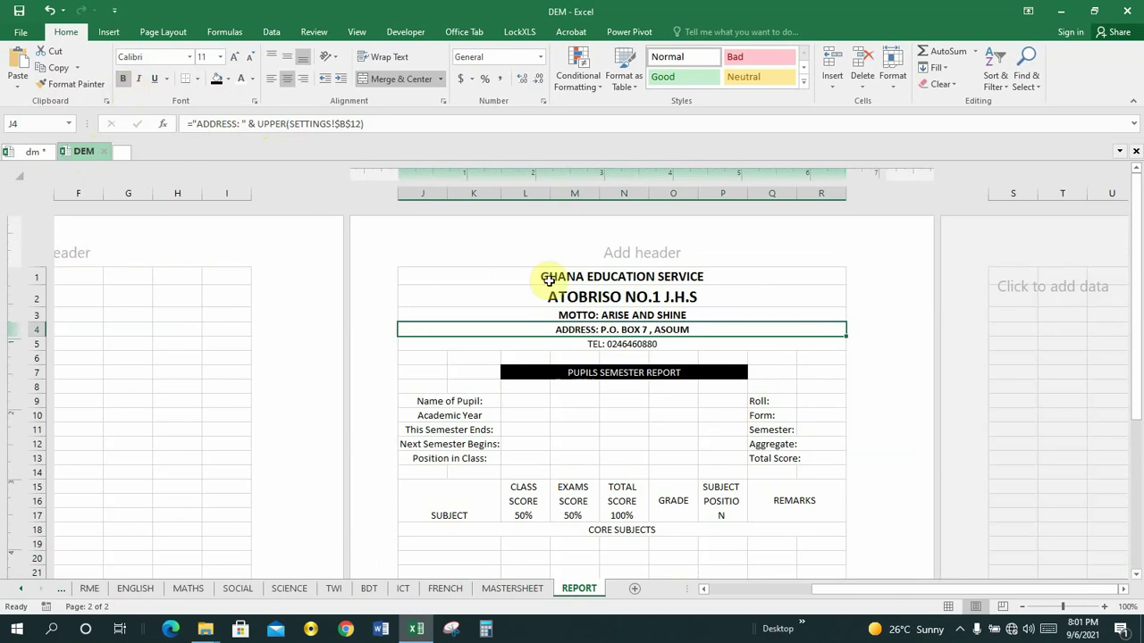
Compare the telephone line with the one in the dm workbook and make the TEL line in row 5 of DEM's report bold.
left_click(617, 344)
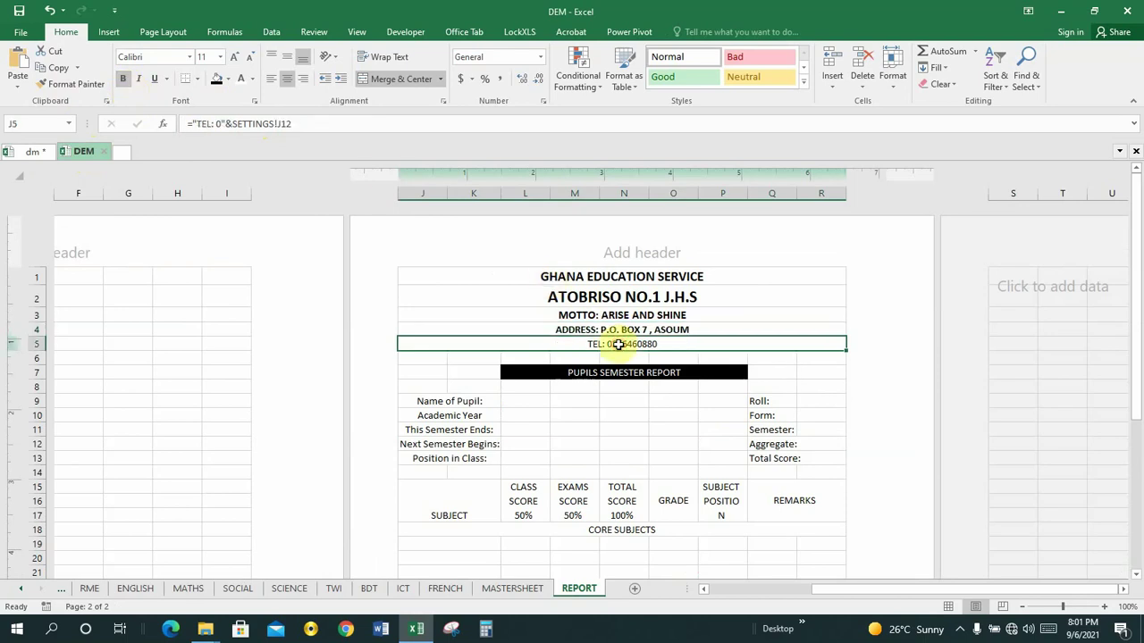
left_click(30, 153)
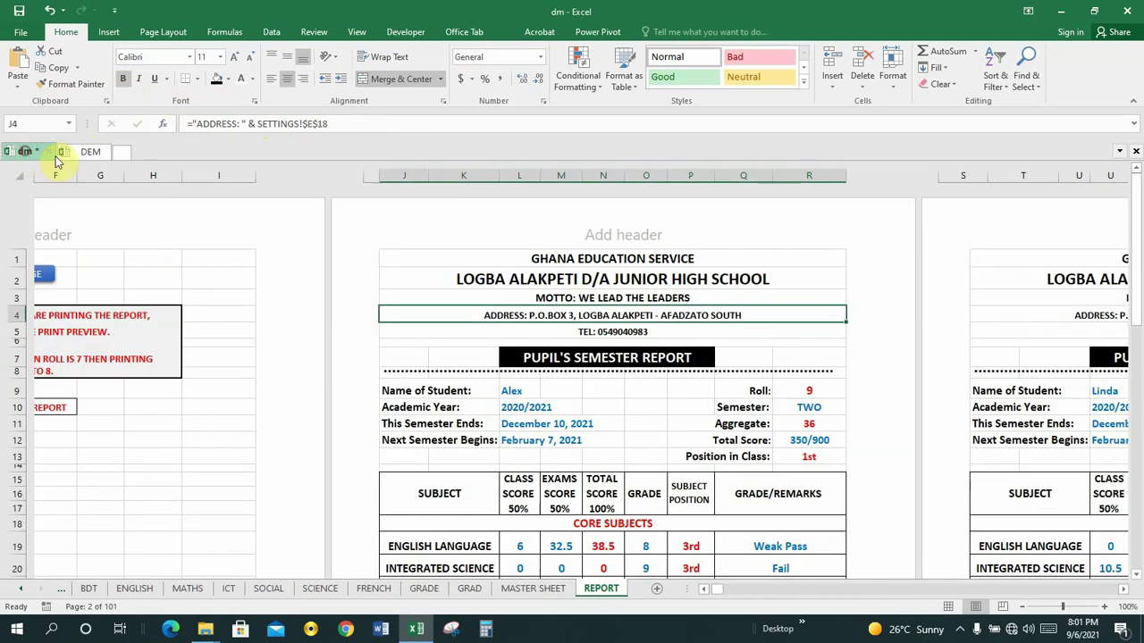
left_click(614, 332)
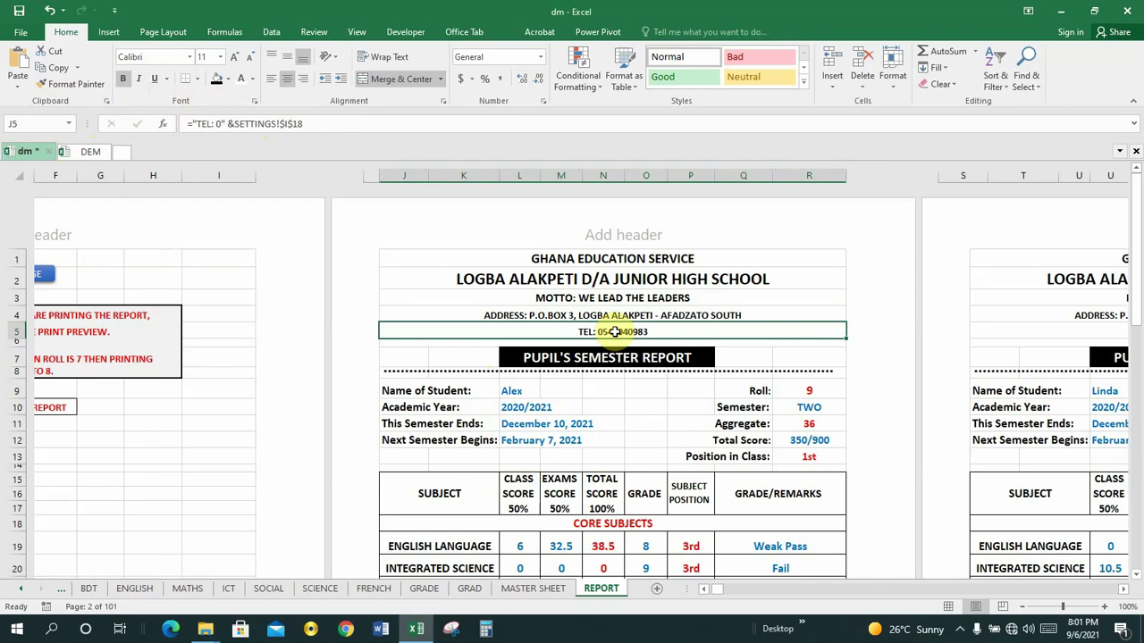
left_click(79, 153)
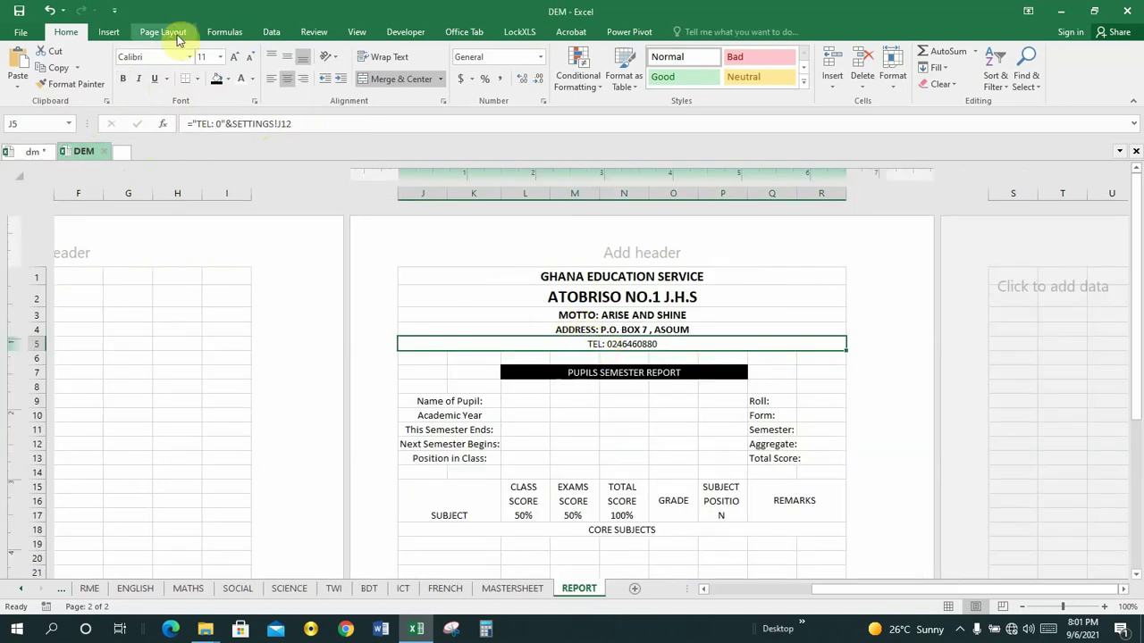
left_click(121, 79)
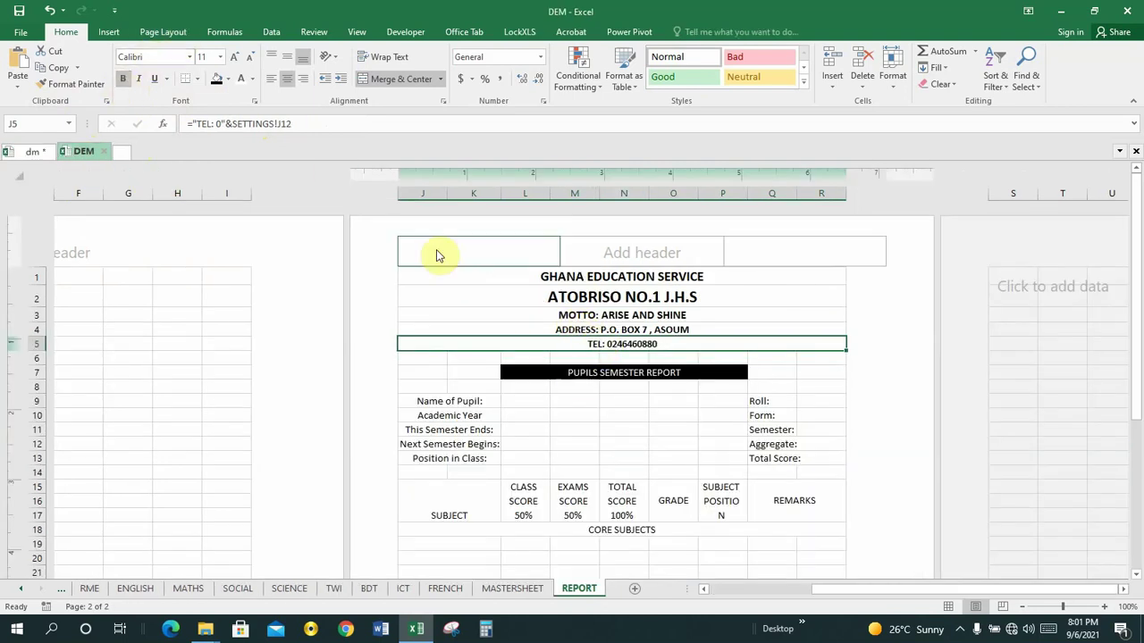
Make the PUPILS SEMESTER REPORT title in row 7 of DEM's report bold at 16 pt, matching the title in the dm workbook.
left_click(614, 373)
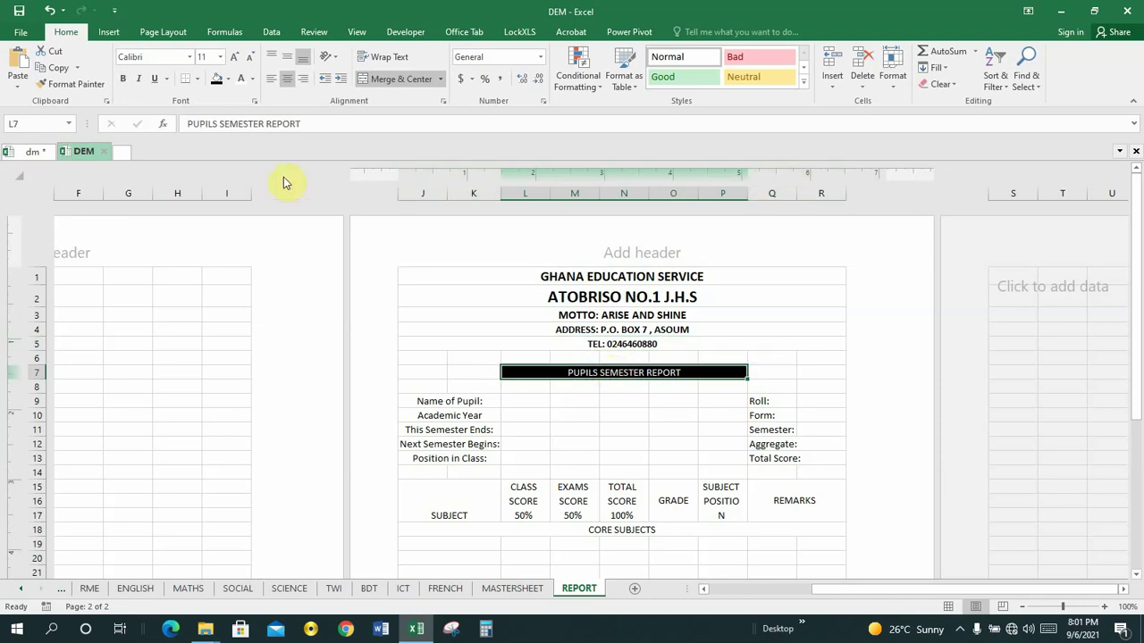
left_click(38, 151)
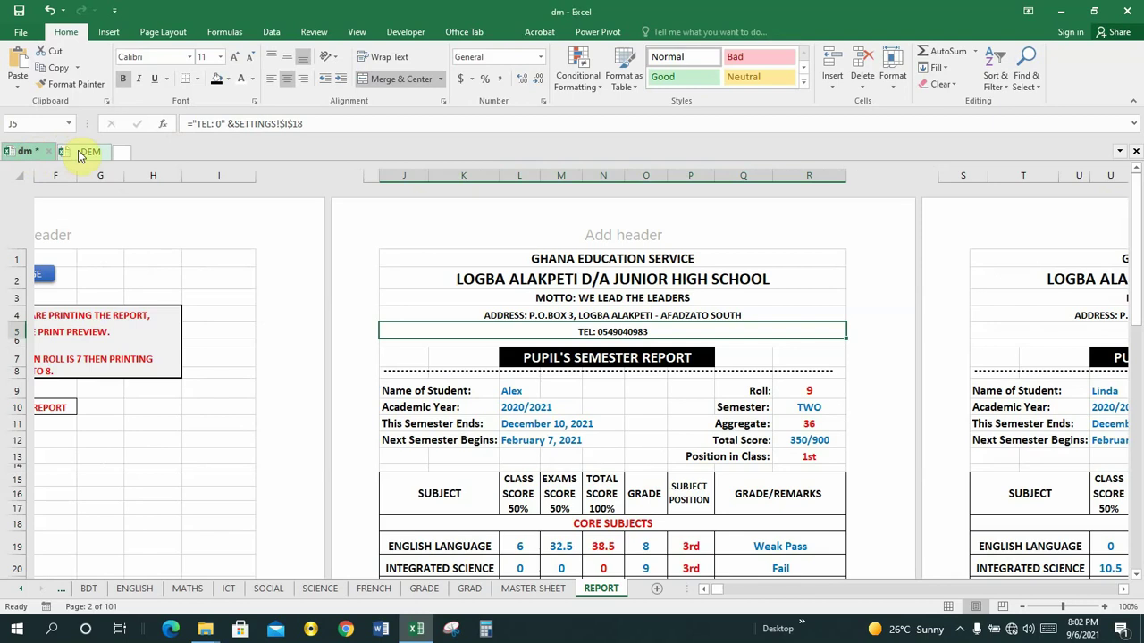
left_click(80, 154)
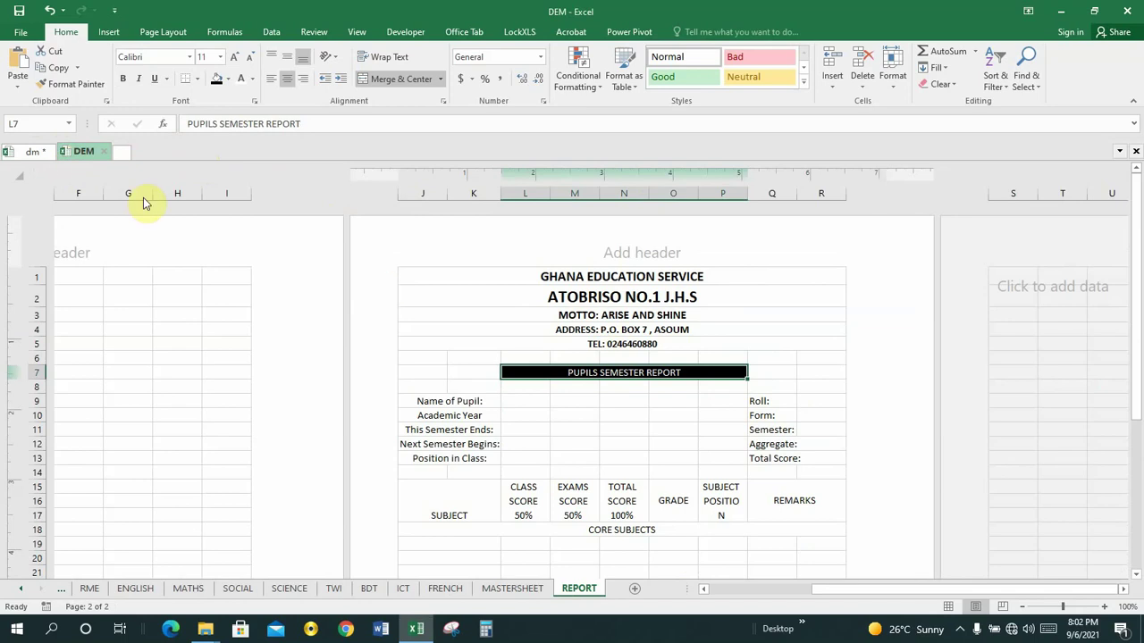
left_click(34, 153)
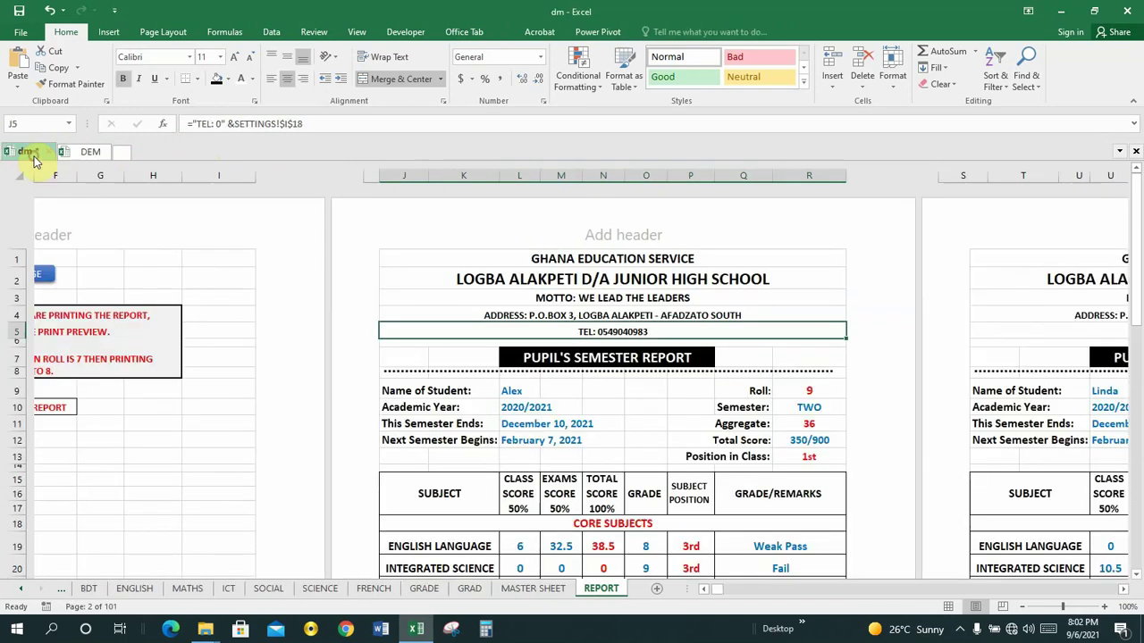
left_click(577, 366)
left_click(576, 358)
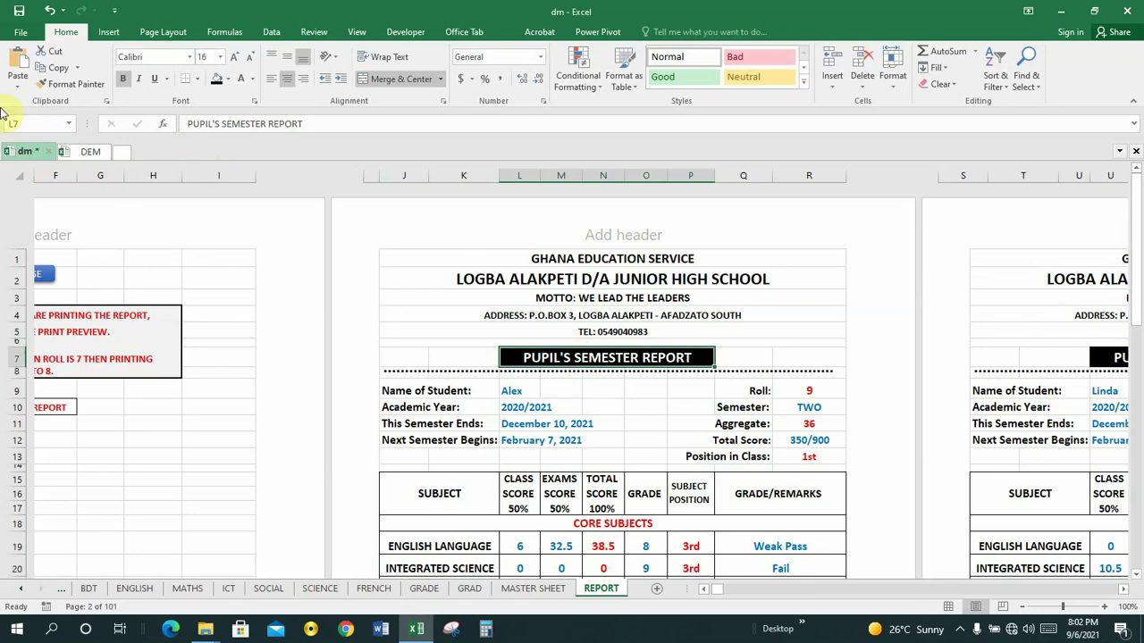
left_click(86, 152)
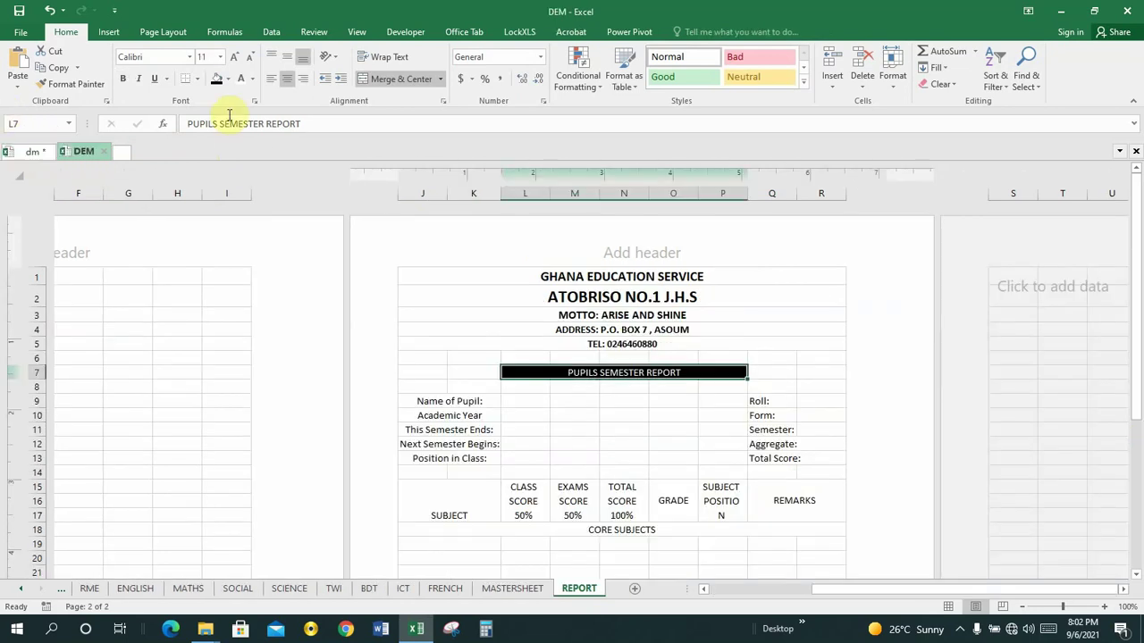
left_click(234, 59)
left_click(233, 59)
left_click(233, 59)
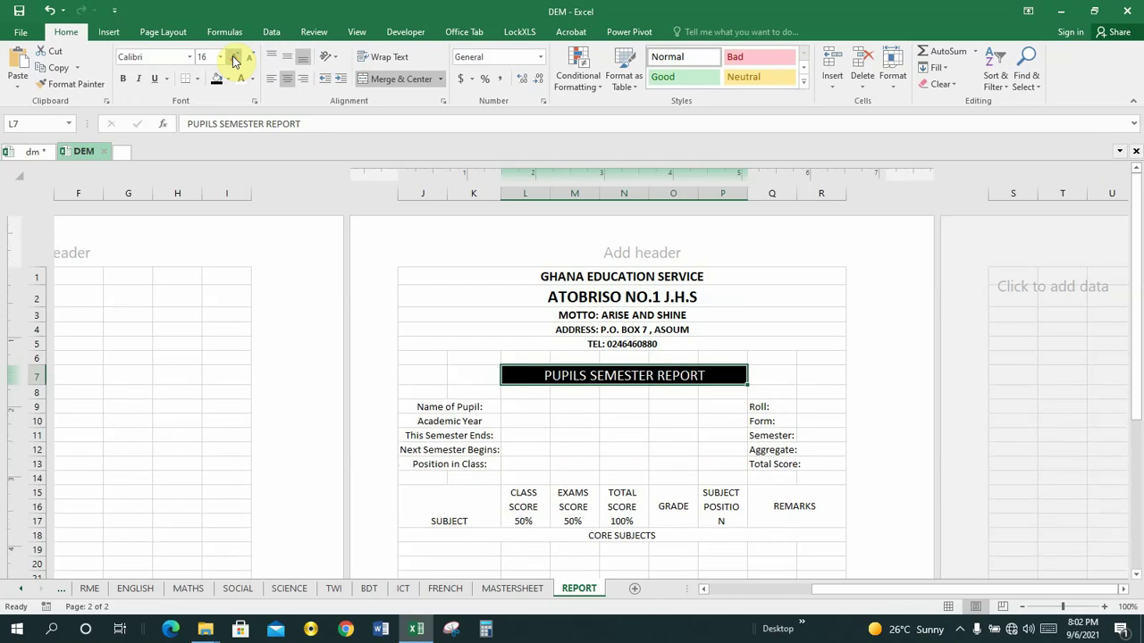
left_click(124, 80)
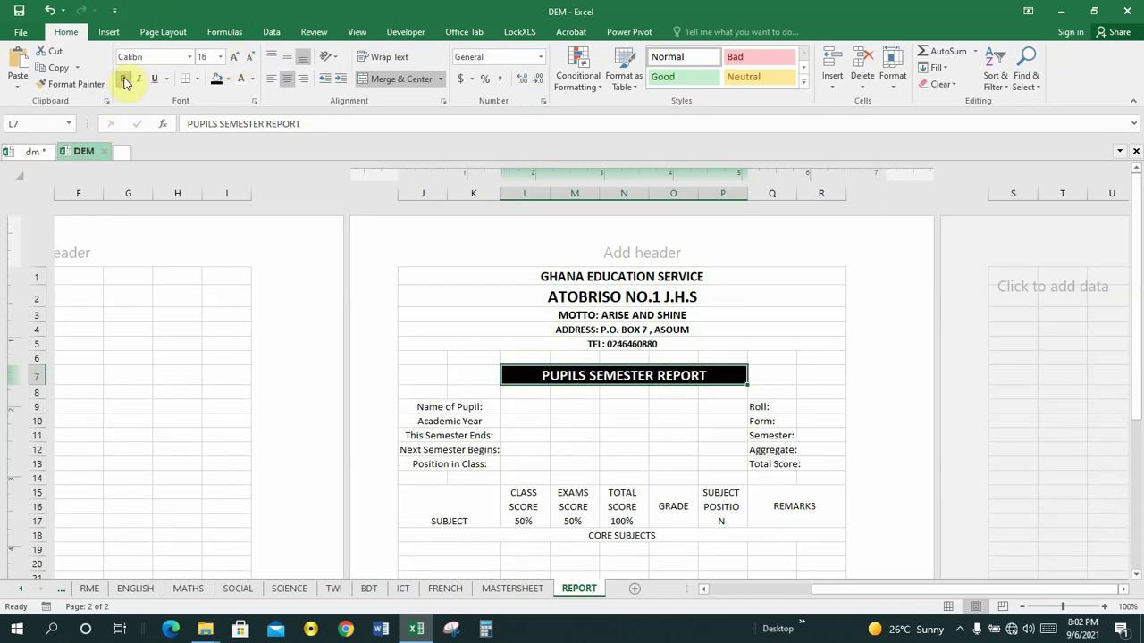
Examine the font size and style of the pupil detail labels in rows 9 to 13 of the dm workbook's report.
left_click(535, 407)
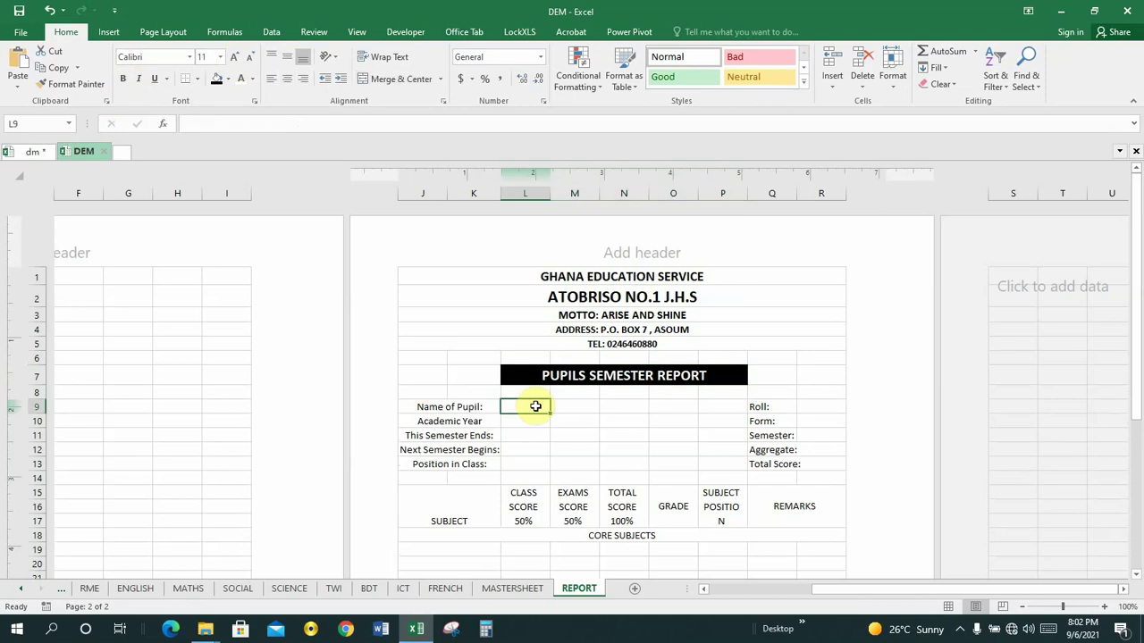
left_click(617, 403)
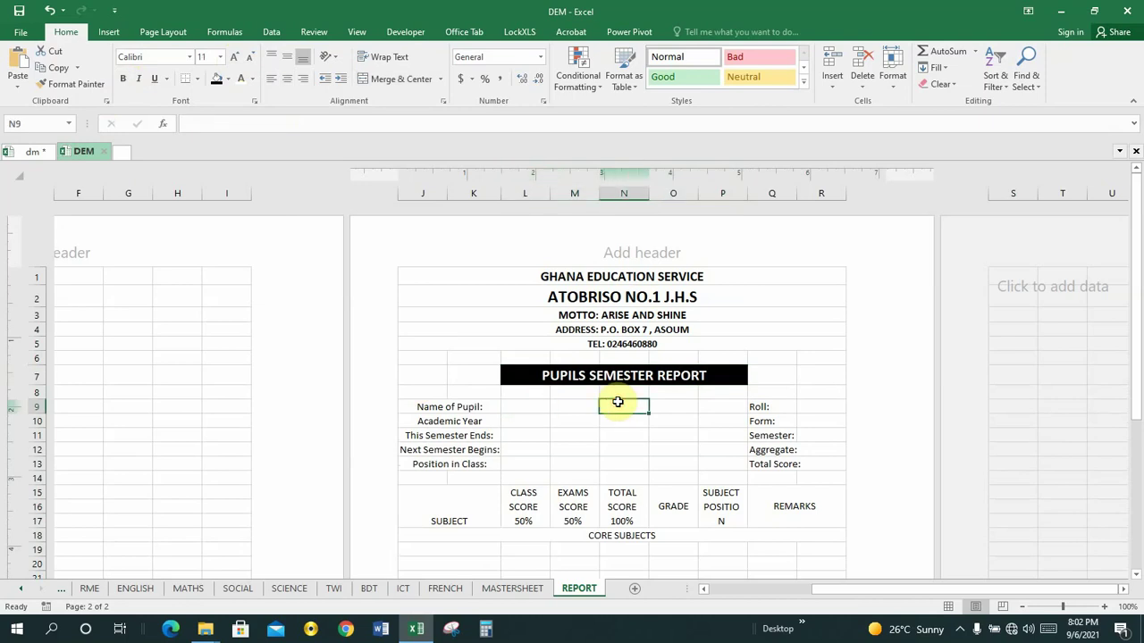
left_click(11, 151)
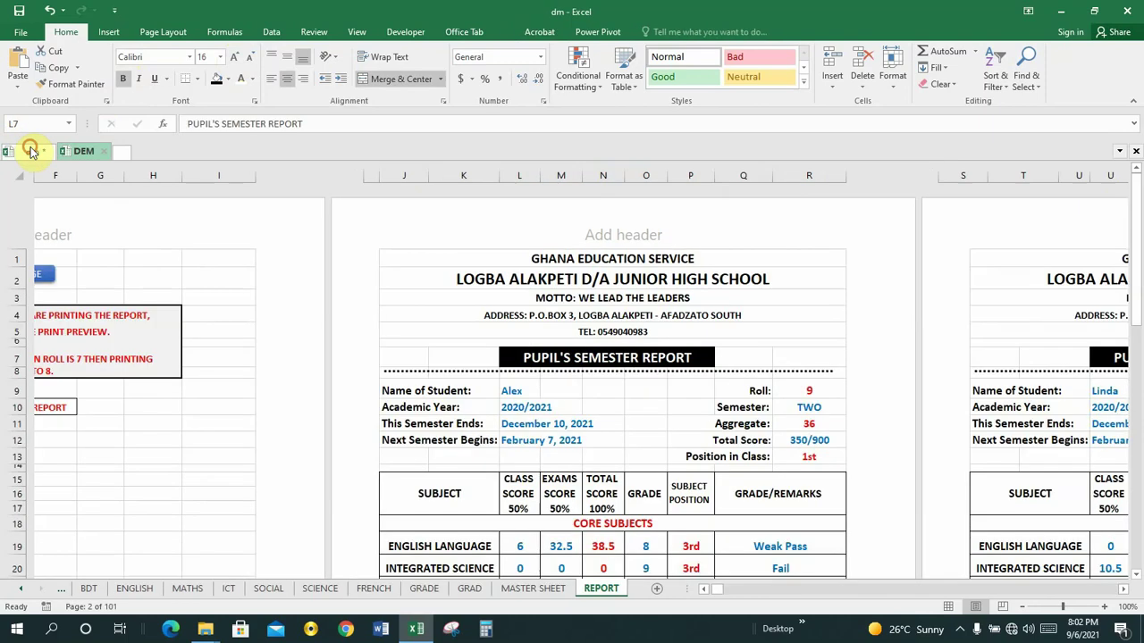
left_click(429, 386)
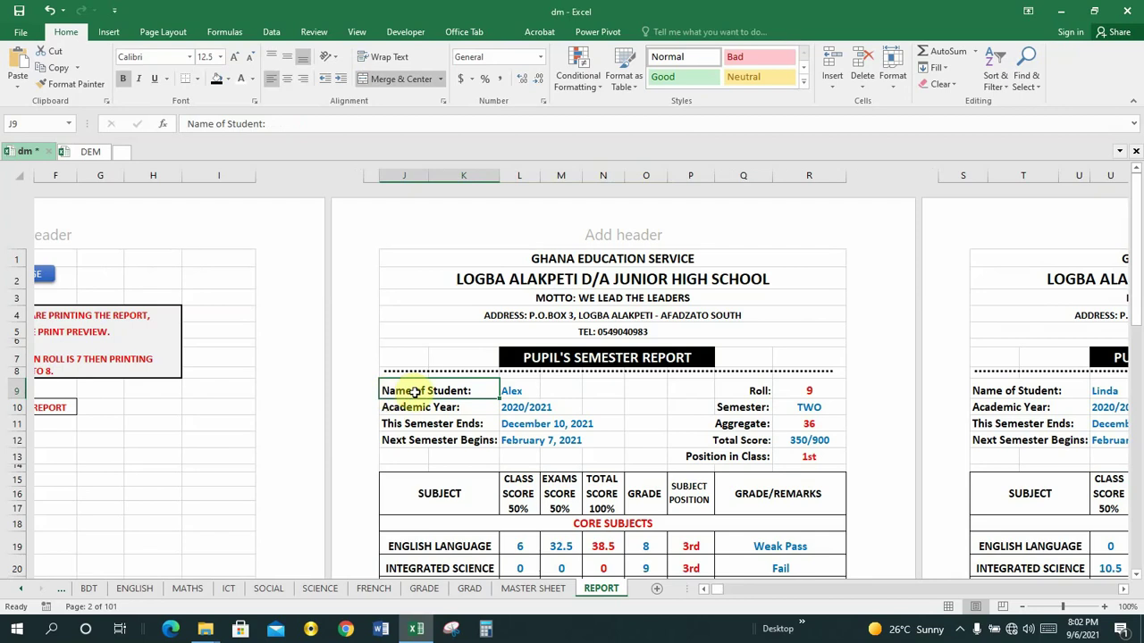
left_click(432, 408)
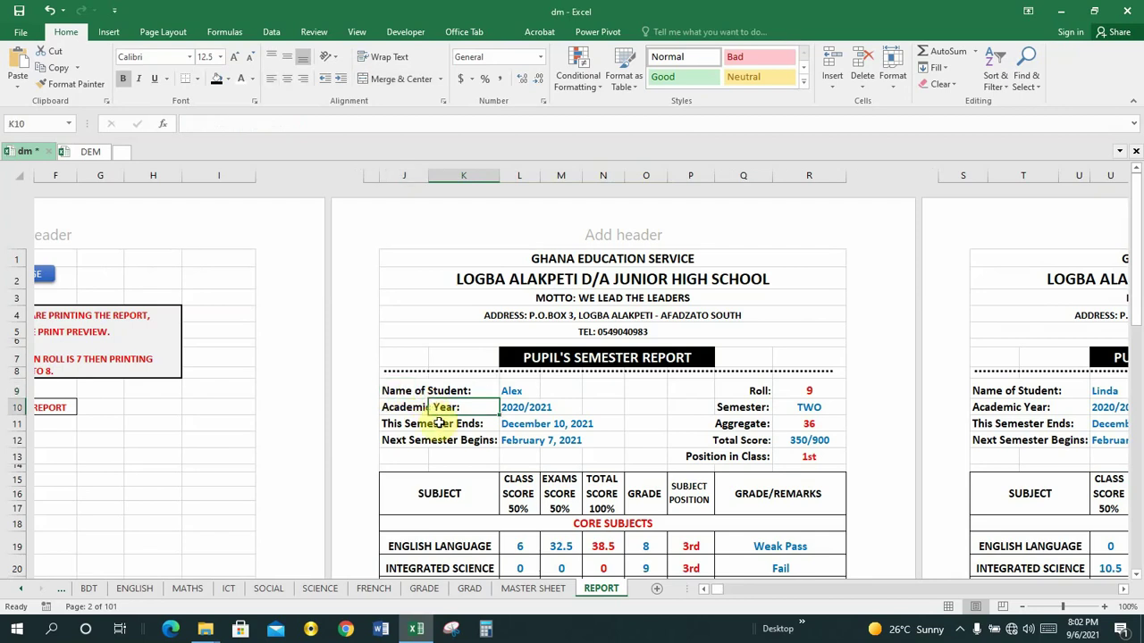
left_click(436, 424)
left_click(406, 426)
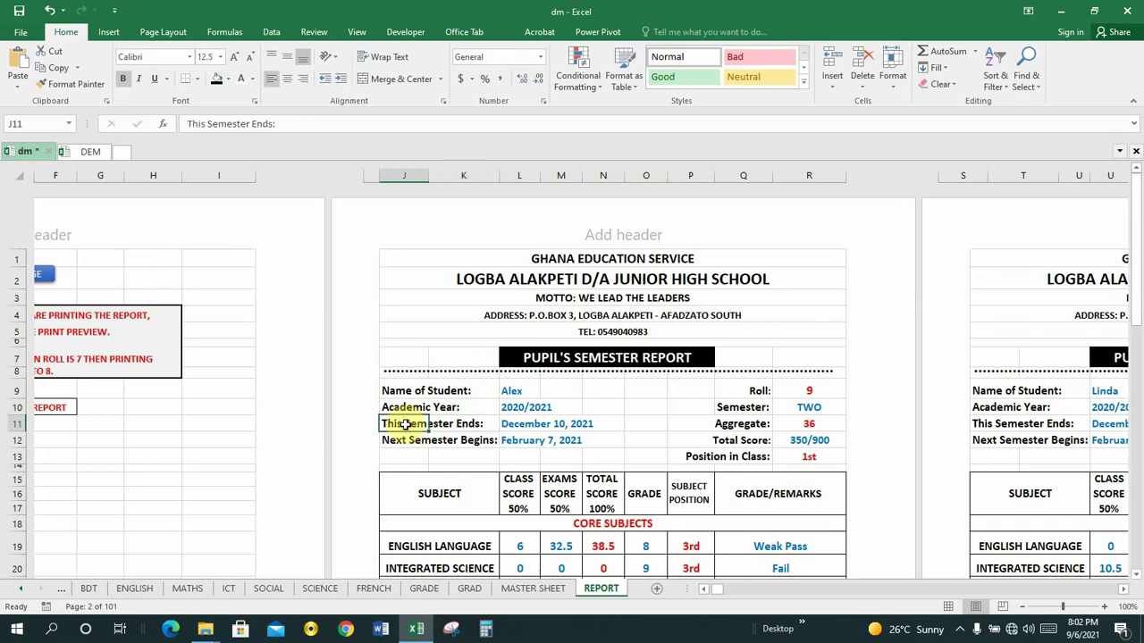
left_click(409, 438)
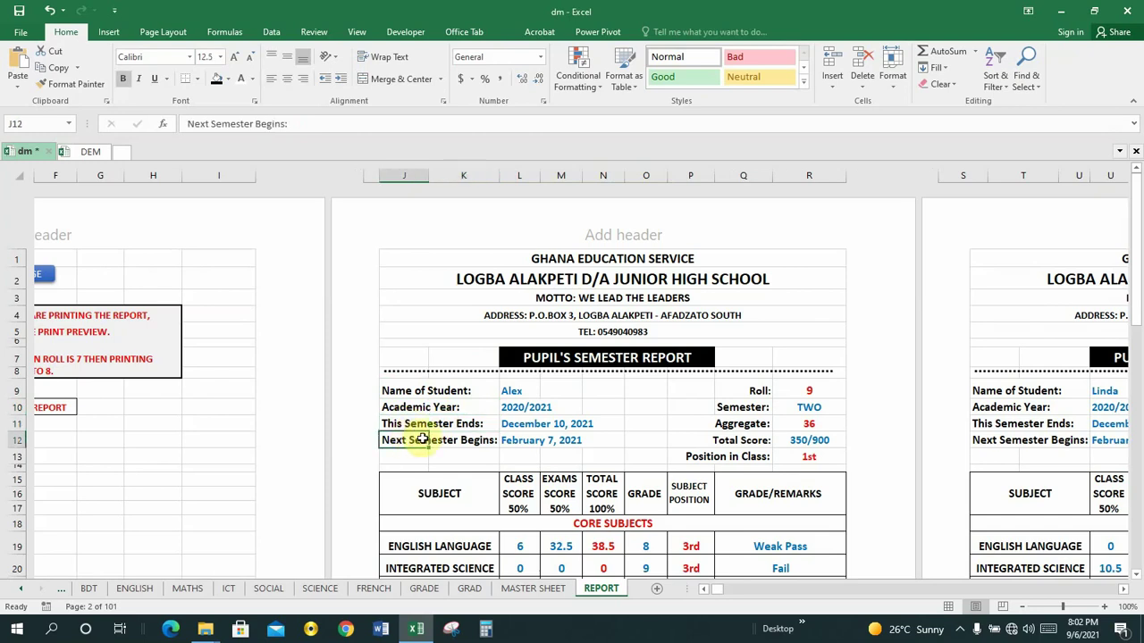
left_click(753, 394)
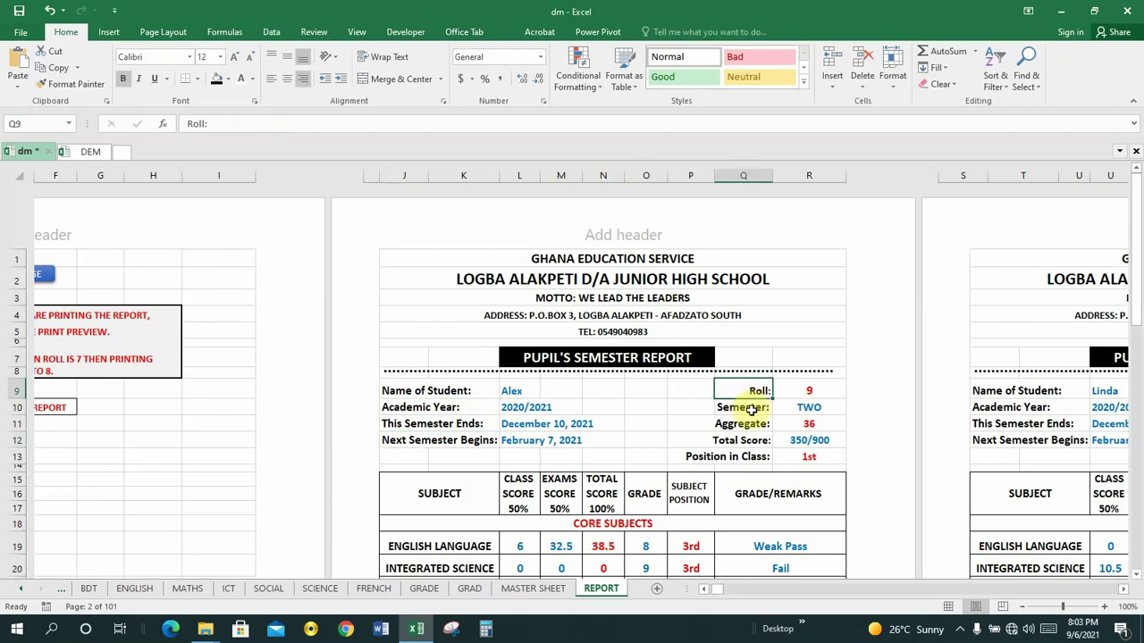
left_click(750, 409)
left_click(753, 391)
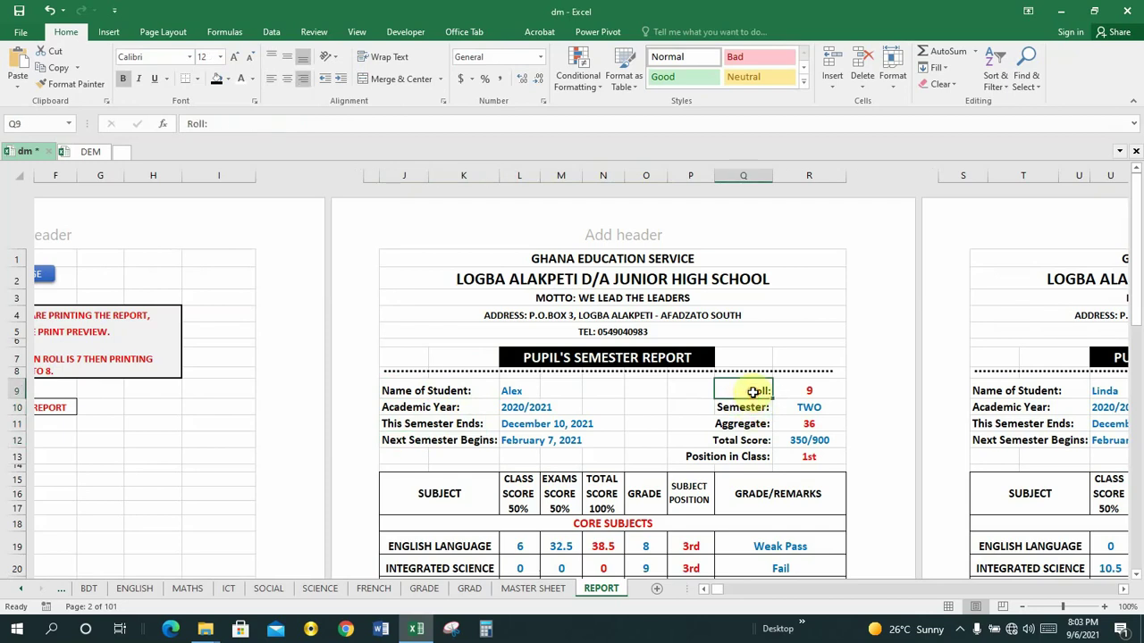
left_click(749, 410)
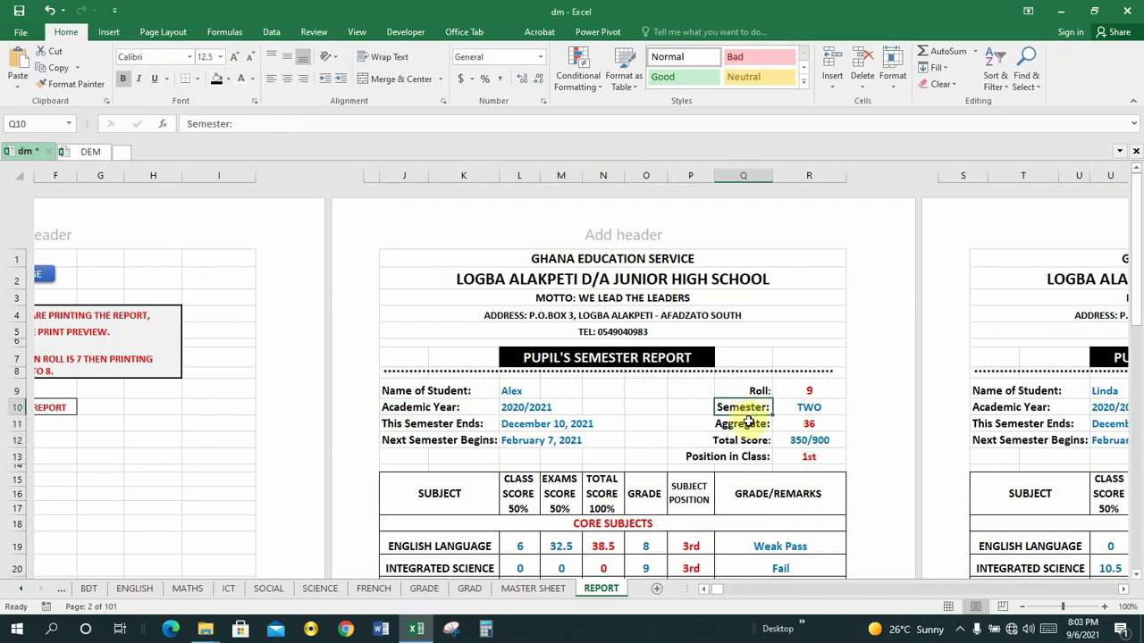
left_click(743, 423)
left_click(745, 441)
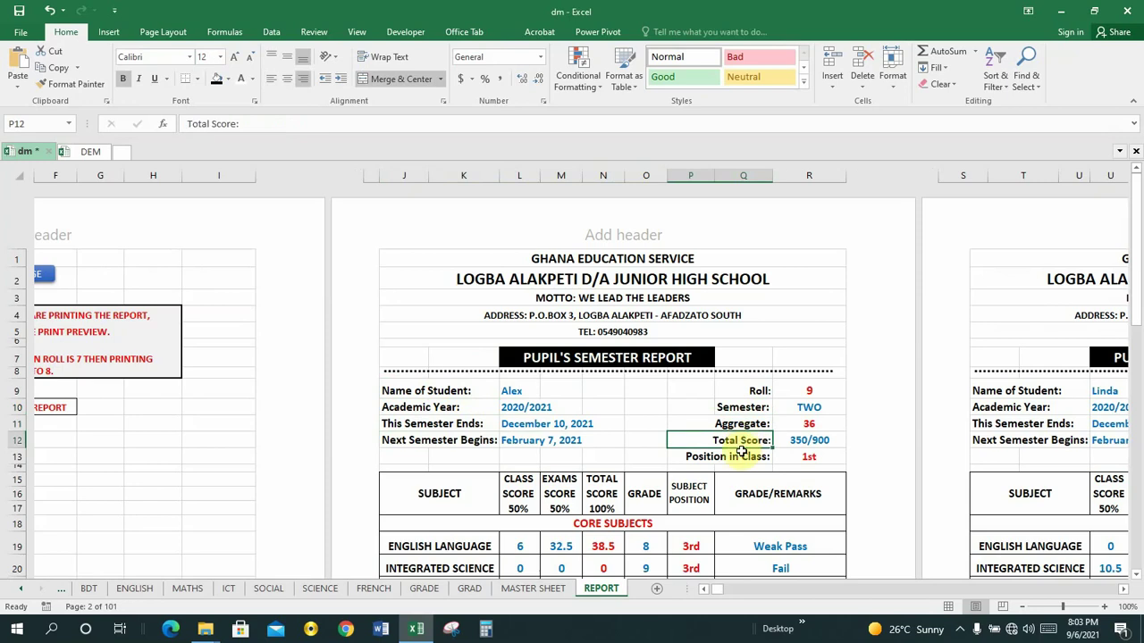
left_click(740, 456)
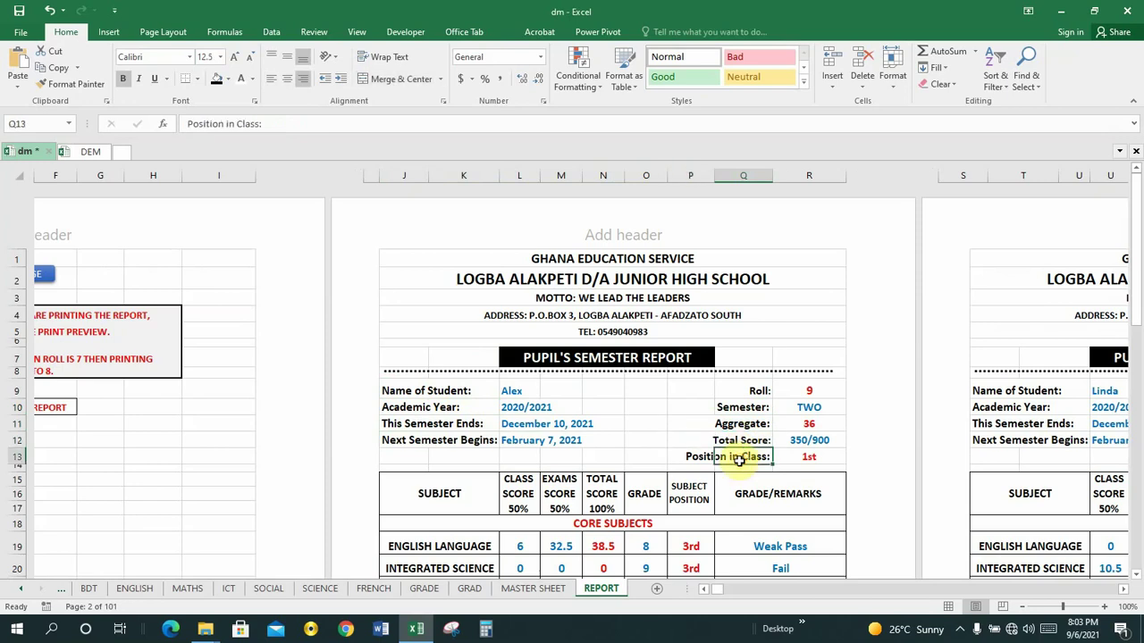
Make the labels from Name of Pupil to Position in Class in DEM's report bold at 12.5 pt.
left_click(71, 153)
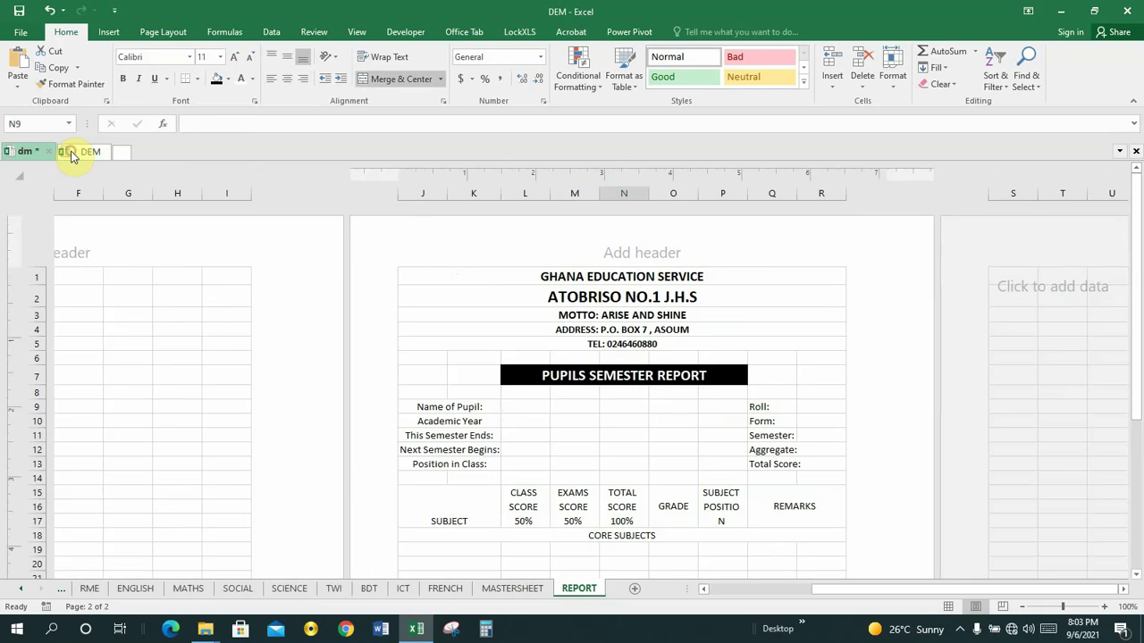
left_click(438, 404)
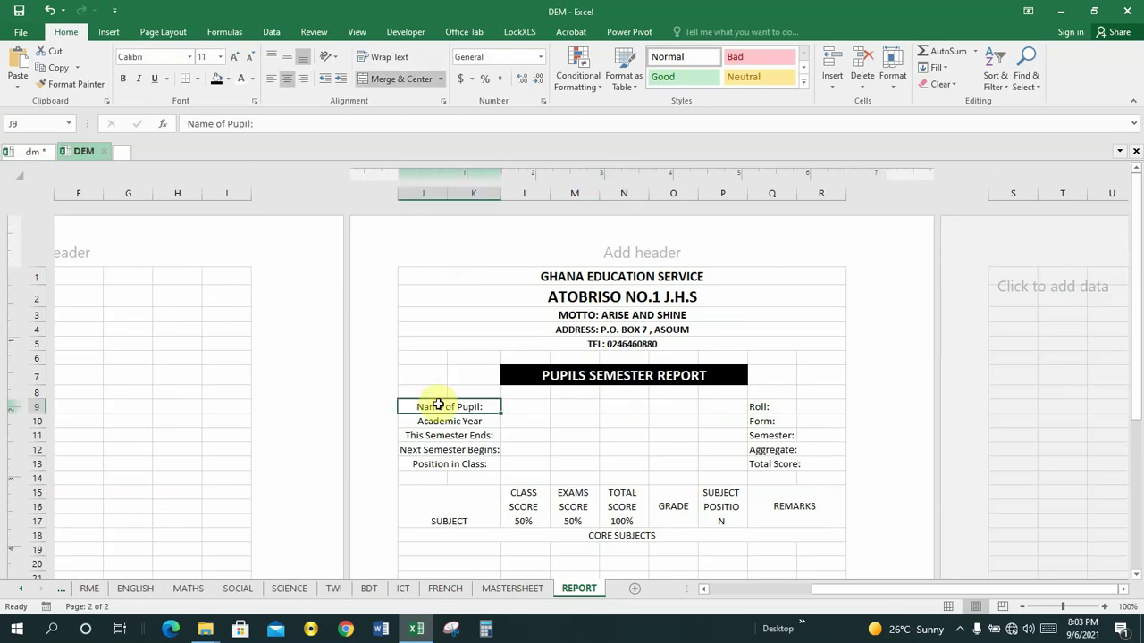
key("shift+Down")
key("shift+Down")
key("shift+Down")
key("shift+Down")
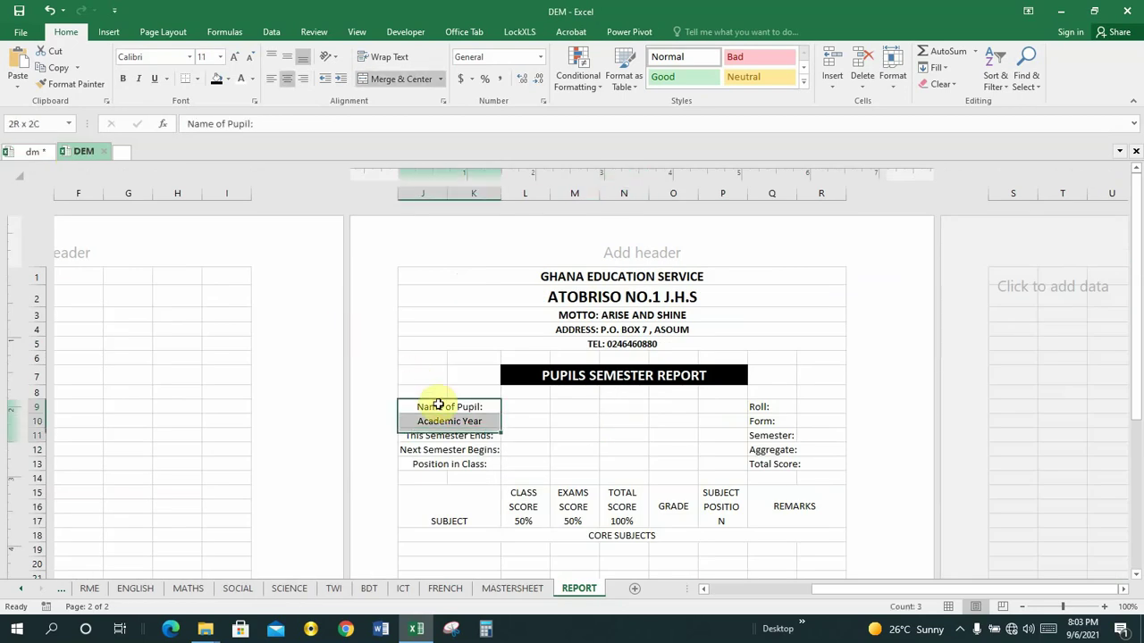
left_click(125, 82)
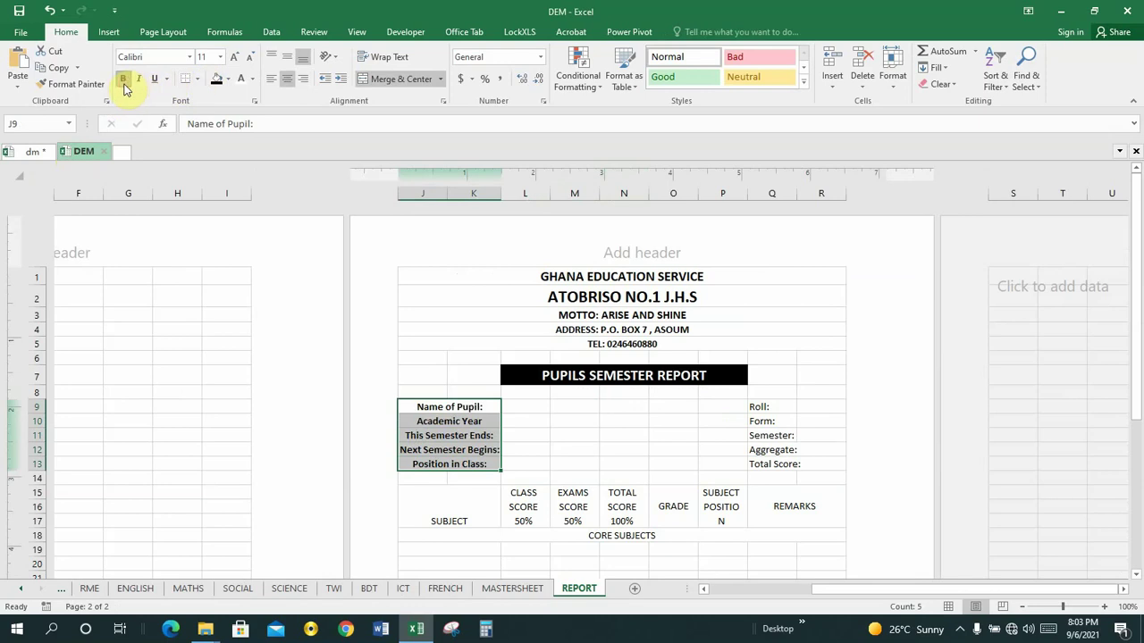
left_click(205, 59)
type("1")
key("Return")
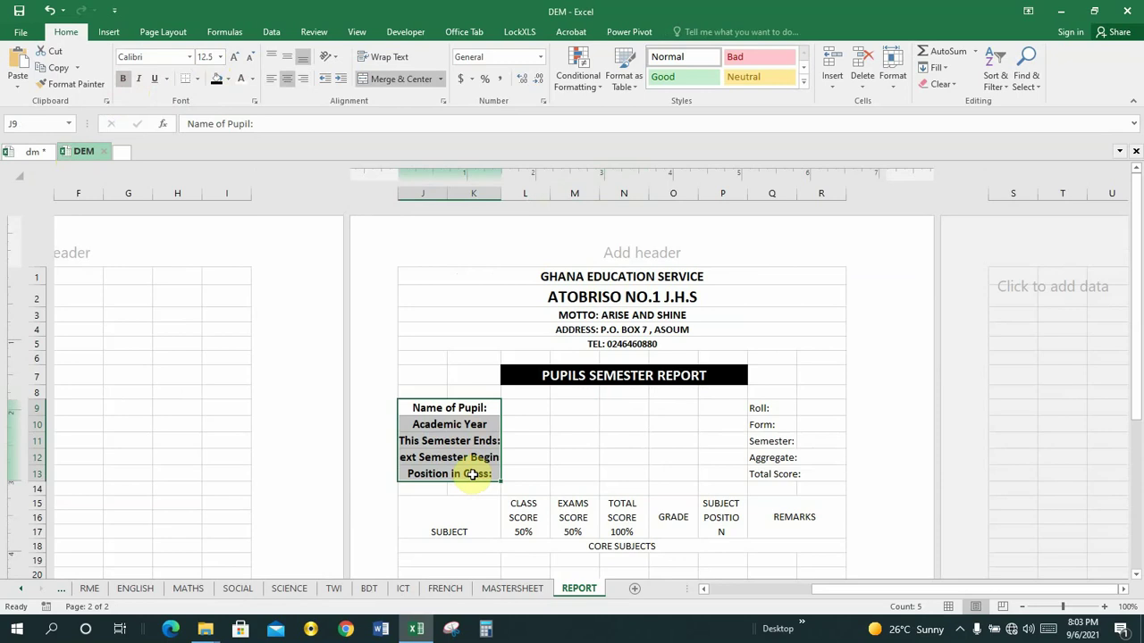
Compare the Roll label with the one in the dm workbook and make DEM's Roll label in Q9 bold at 12 pt.
left_click(765, 409)
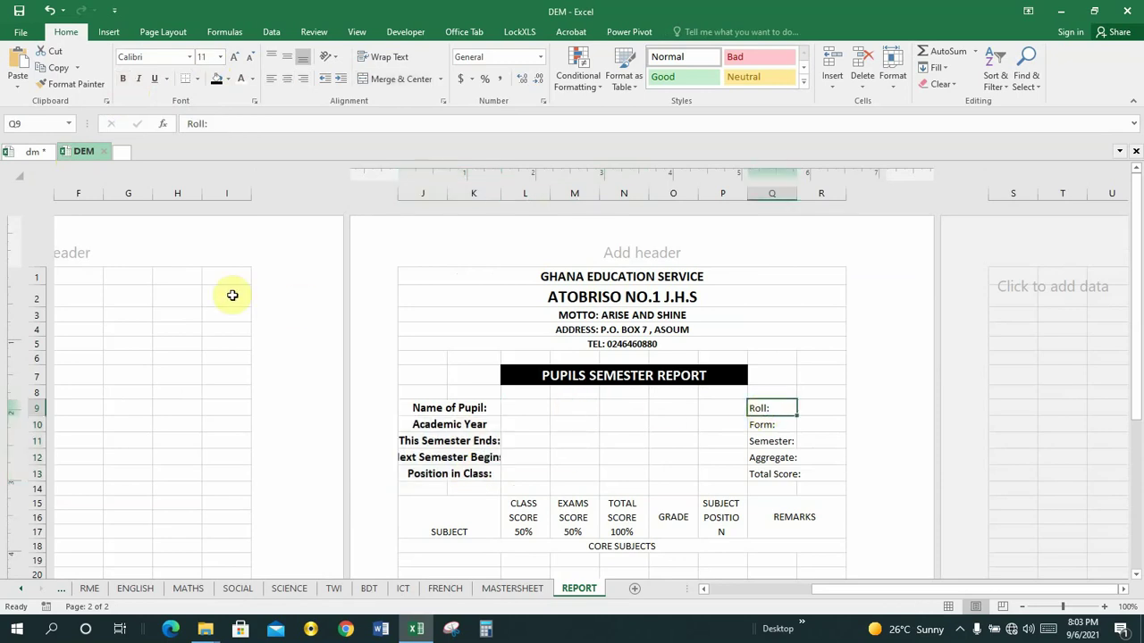
left_click(32, 153)
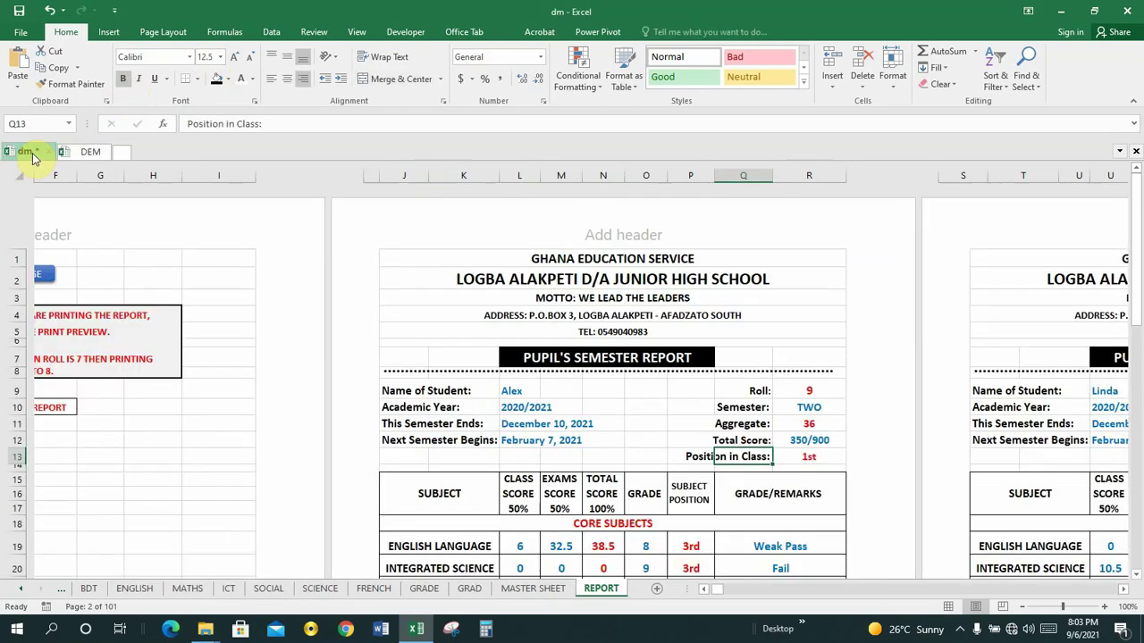
left_click(746, 391)
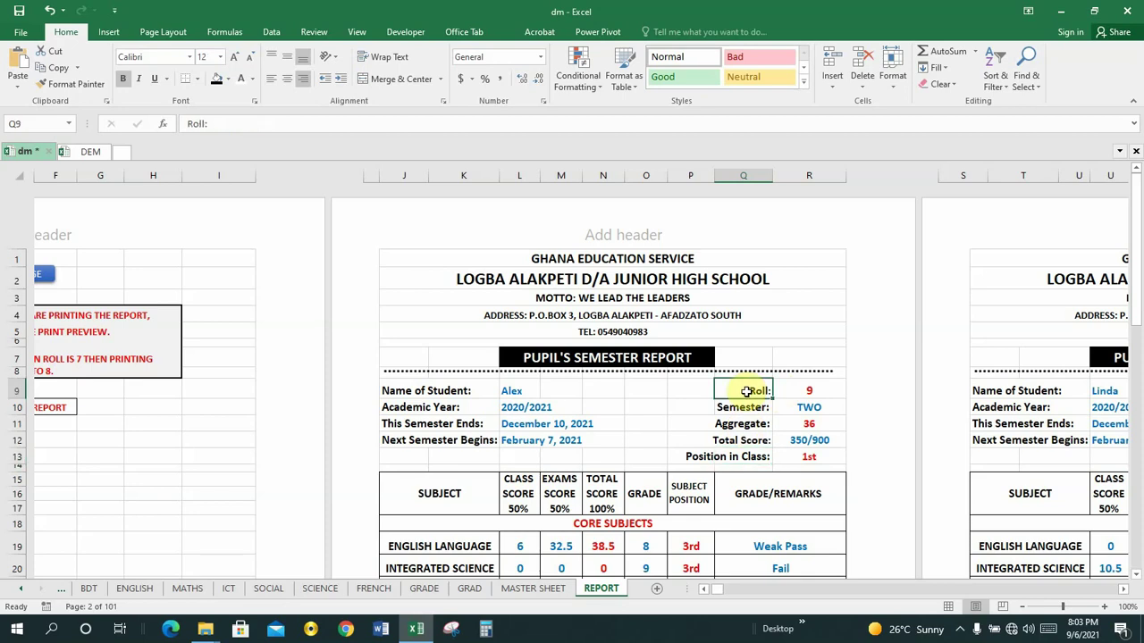
left_click(85, 152)
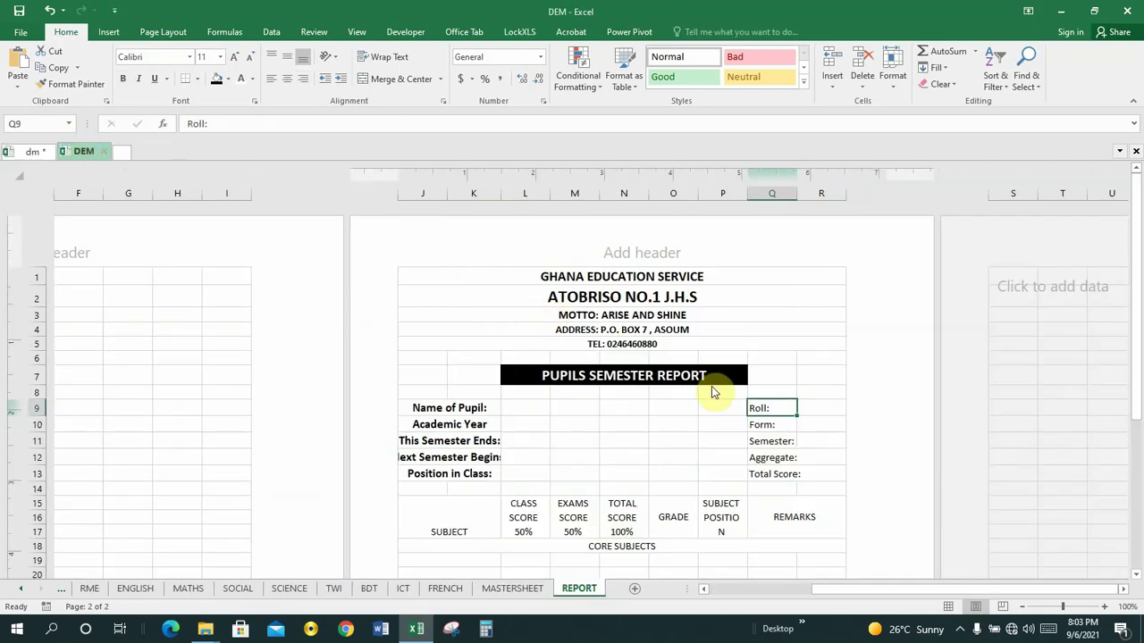
left_click(123, 79)
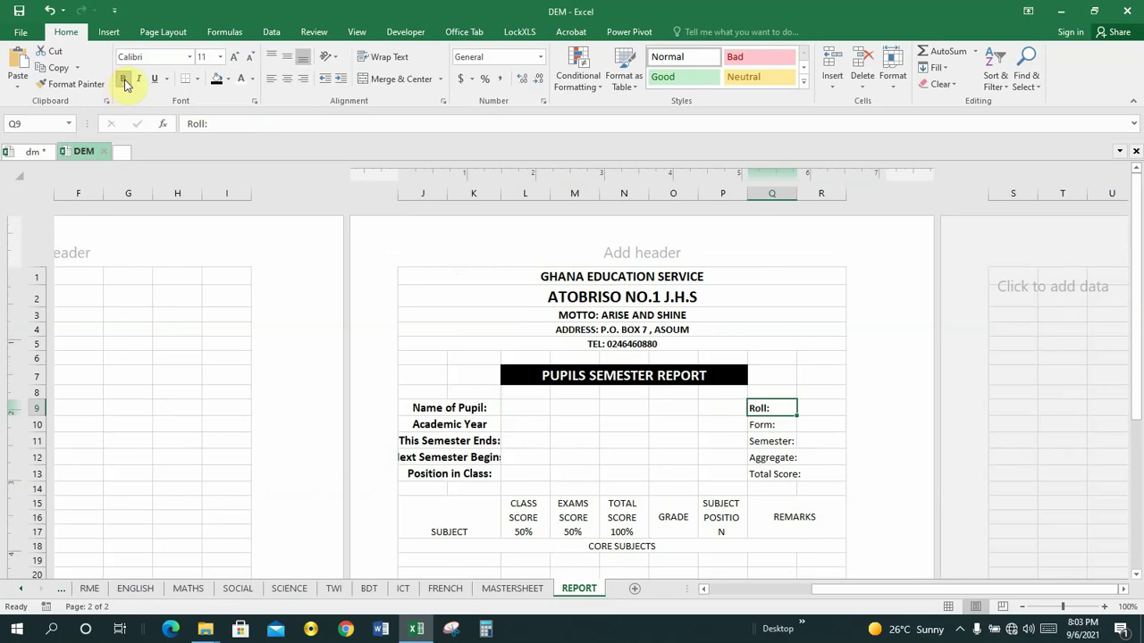
left_click(236, 57)
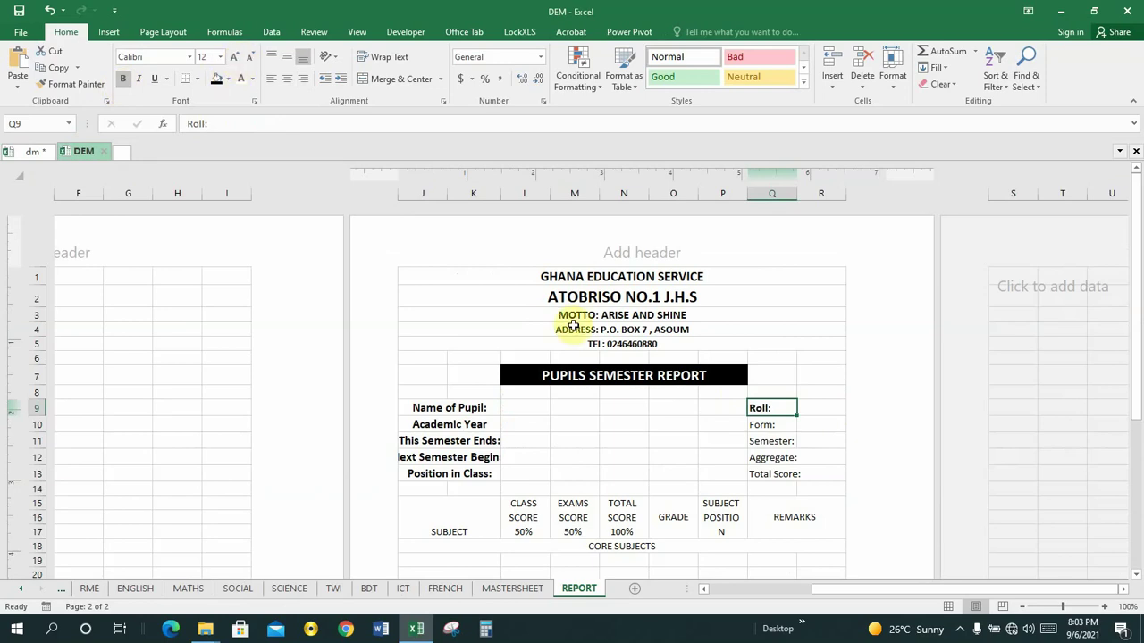
Check the font size and style of the Semester label in Q10 of the dm workbook's report against DEM's Form label.
left_click(755, 425)
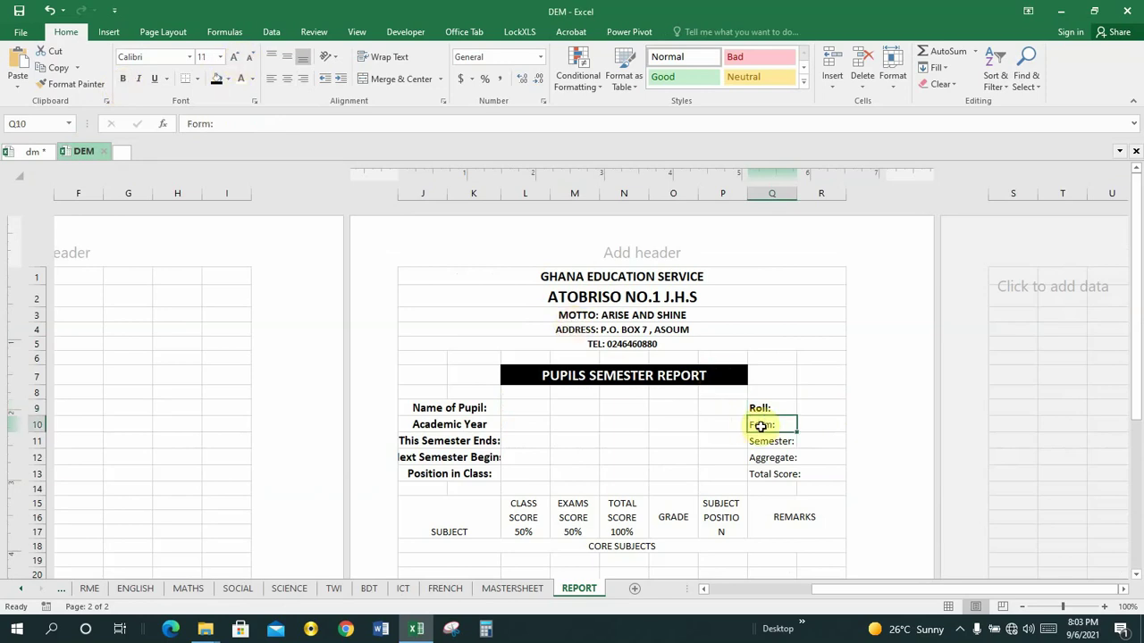
left_click(33, 154)
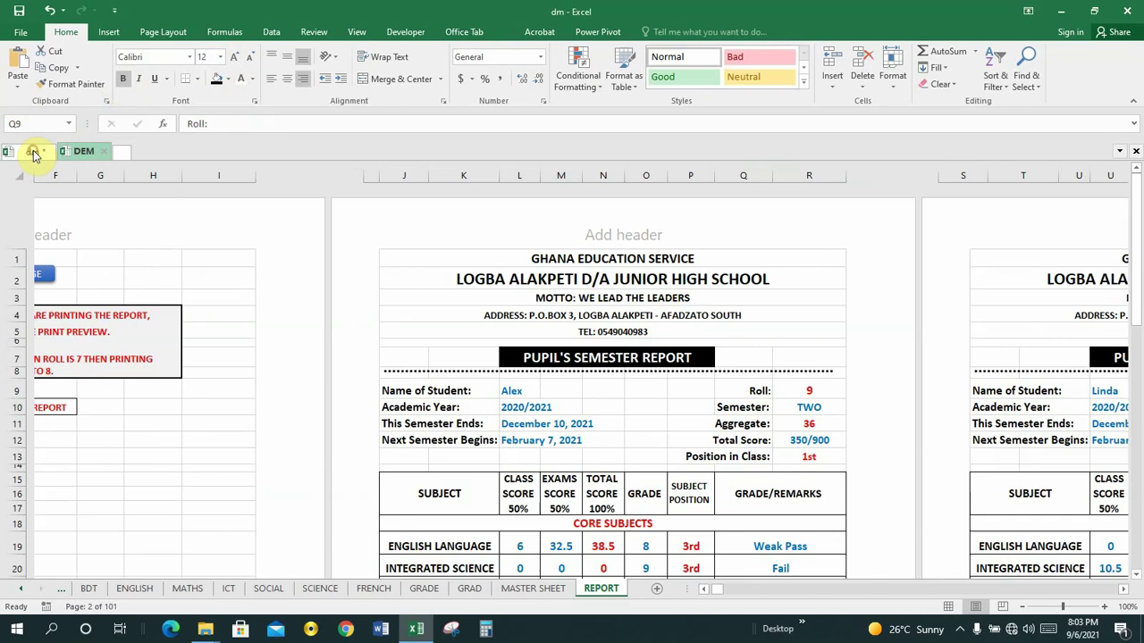
left_click(744, 409)
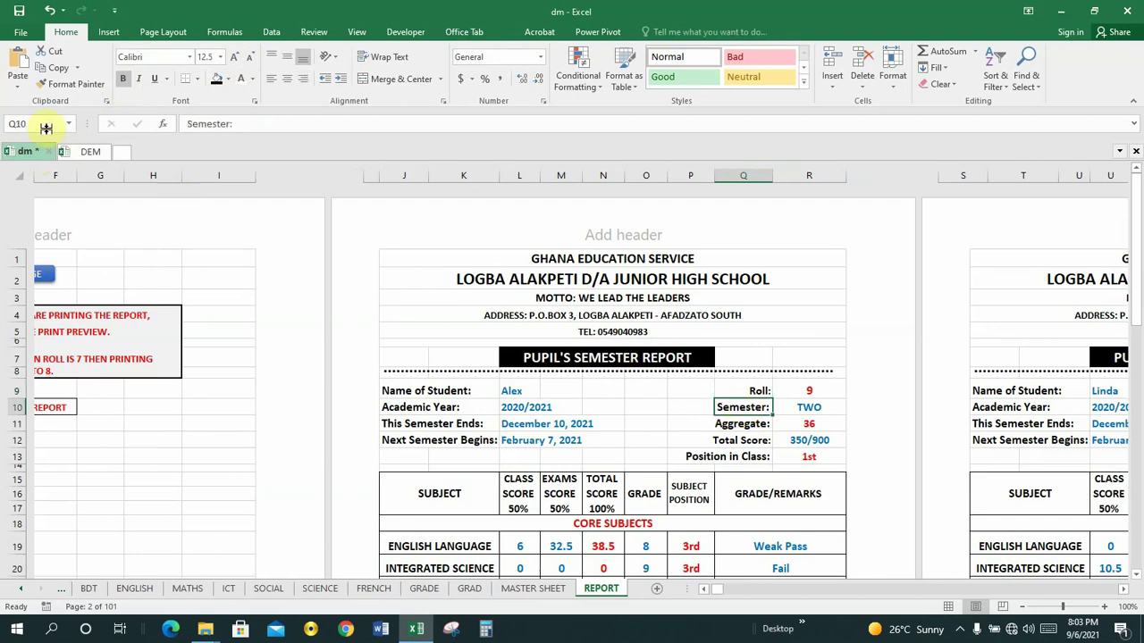
left_click(88, 153)
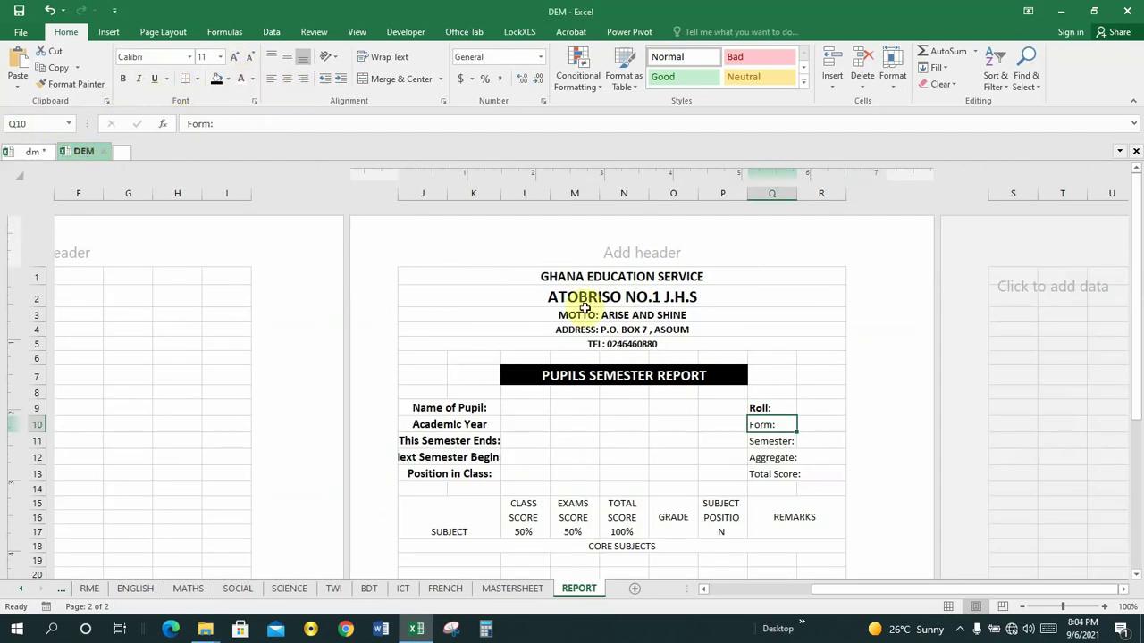
left_click(962, 630)
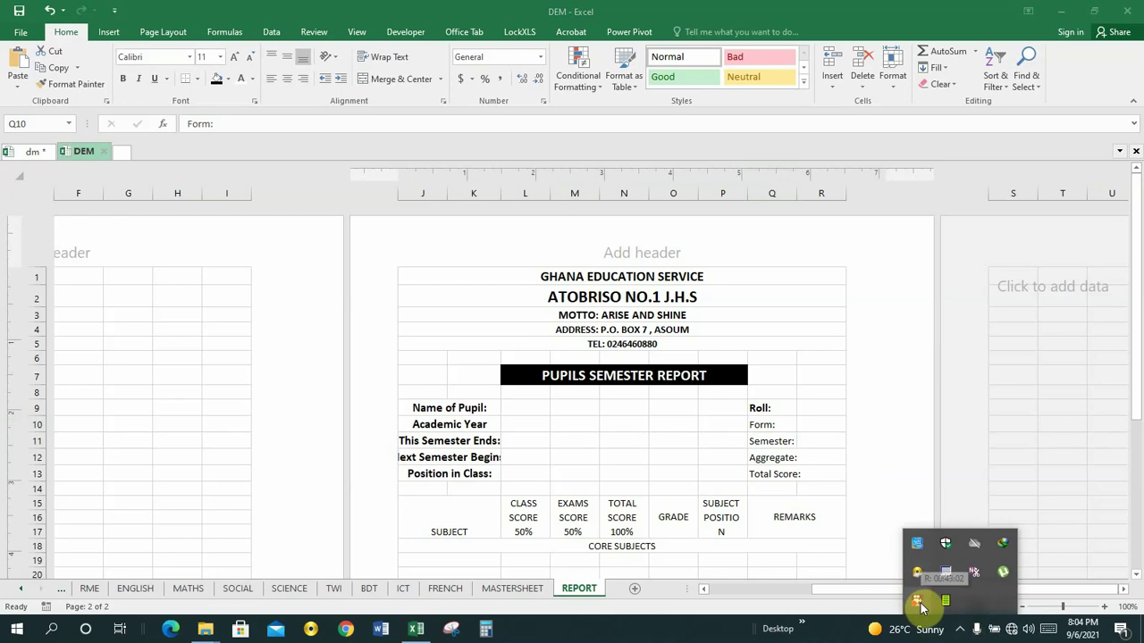
right_click(921, 607)
left_click(942, 443)
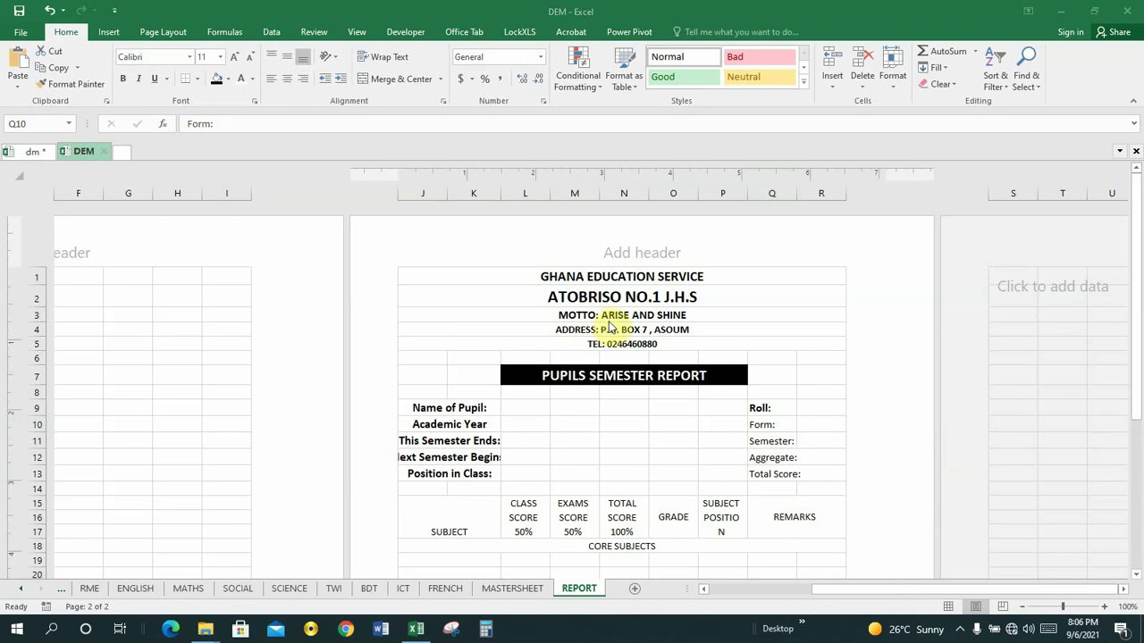
Make the Form label in Q10 of DEM's report bold at 12.5 pt.
left_click(765, 427)
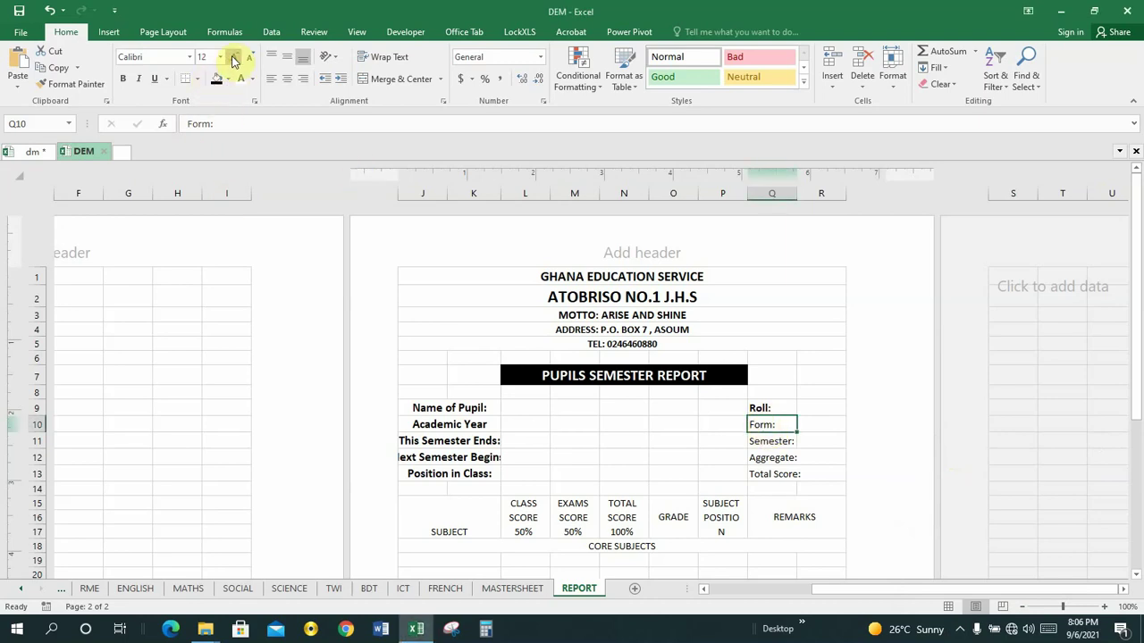
left_click(121, 81)
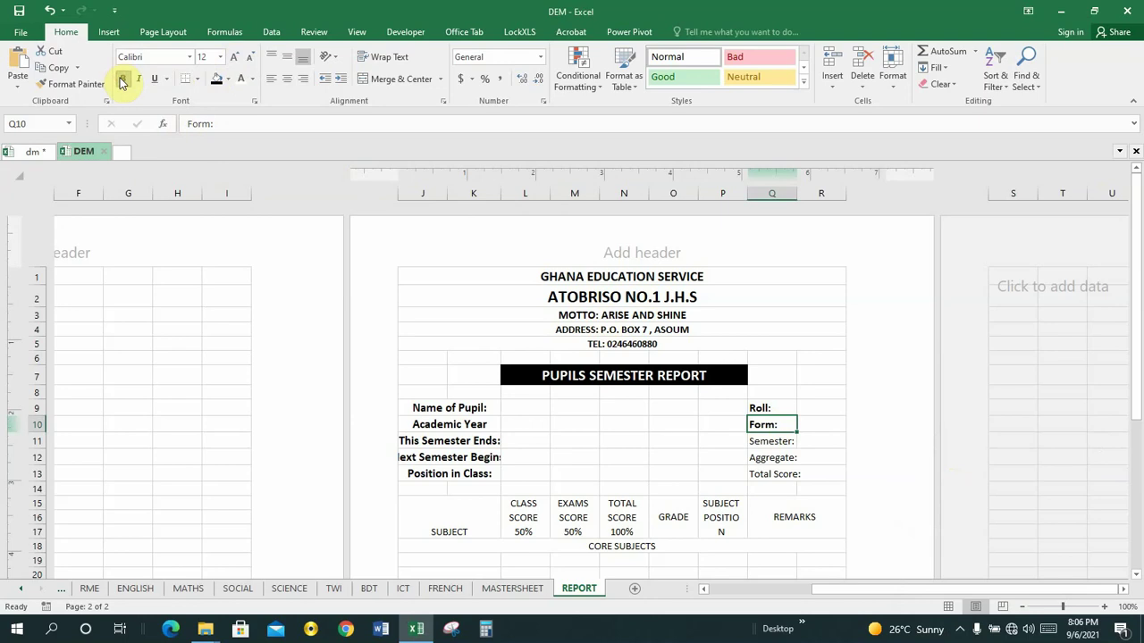
left_click(211, 59)
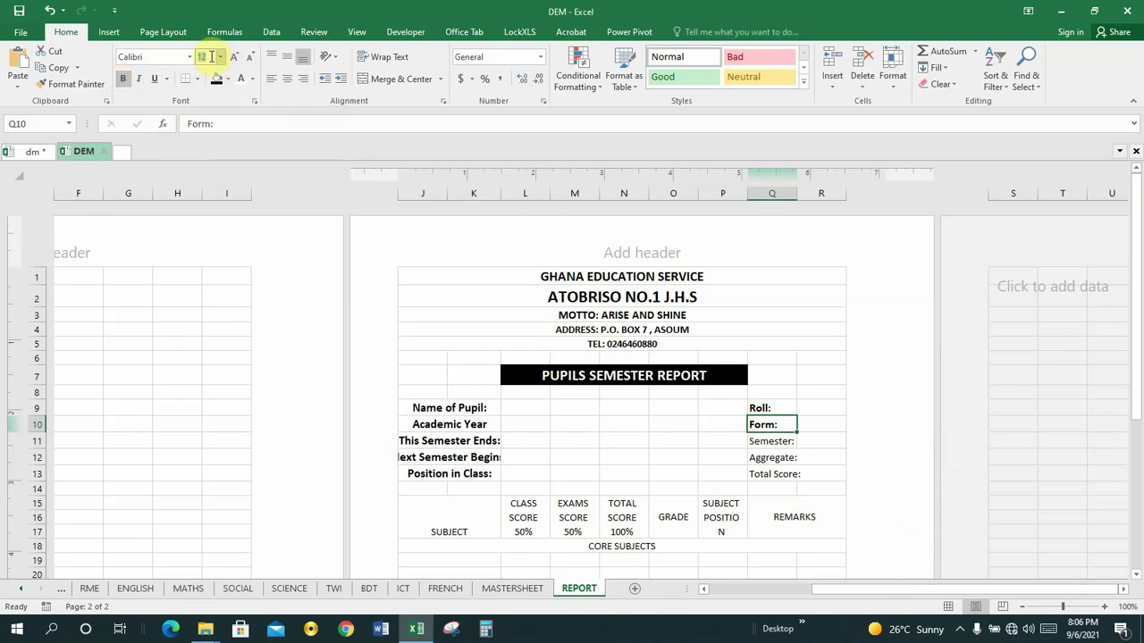
left_click(212, 57)
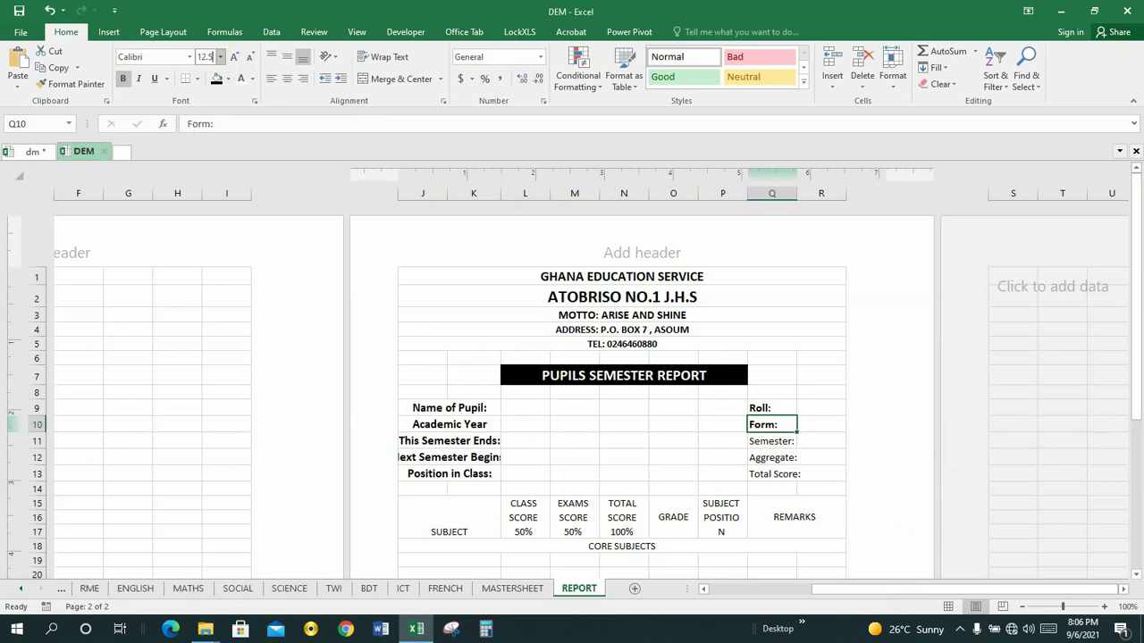
key("Return")
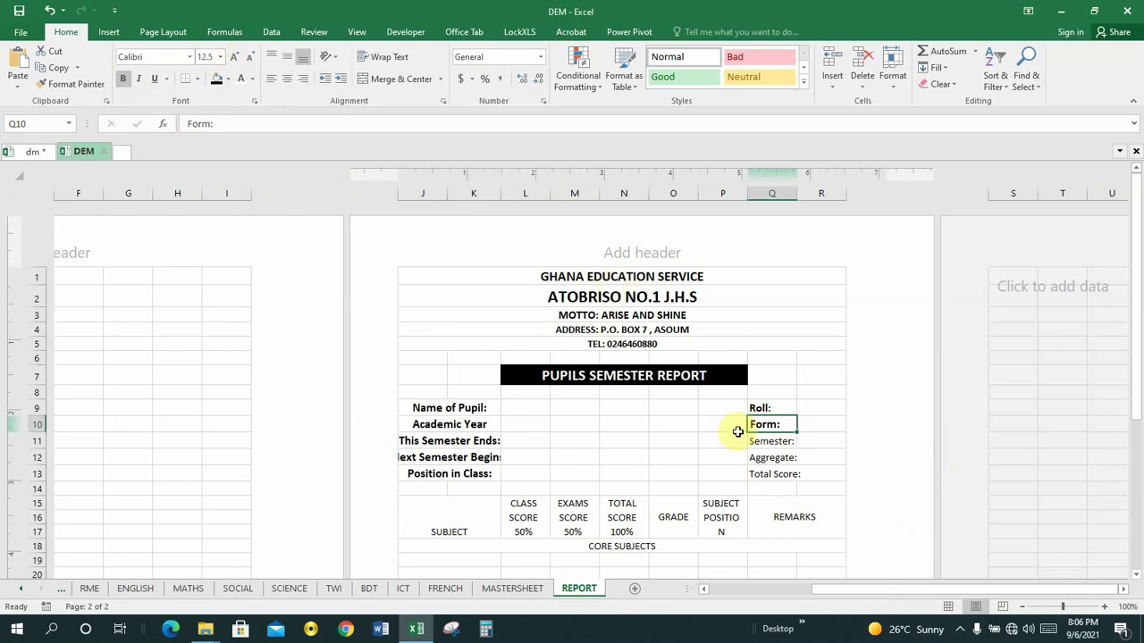
Compare the Semester label with the one in the dm workbook and make DEM's Semester label in Q11 bold at 12.5 pt.
left_click(771, 440)
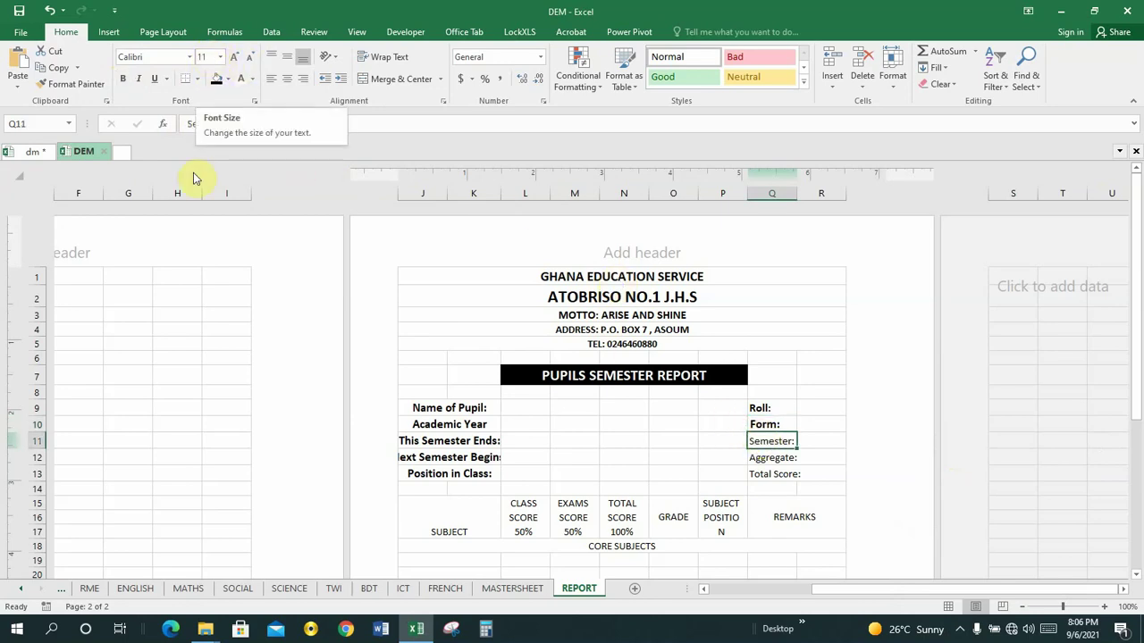
left_click(28, 151)
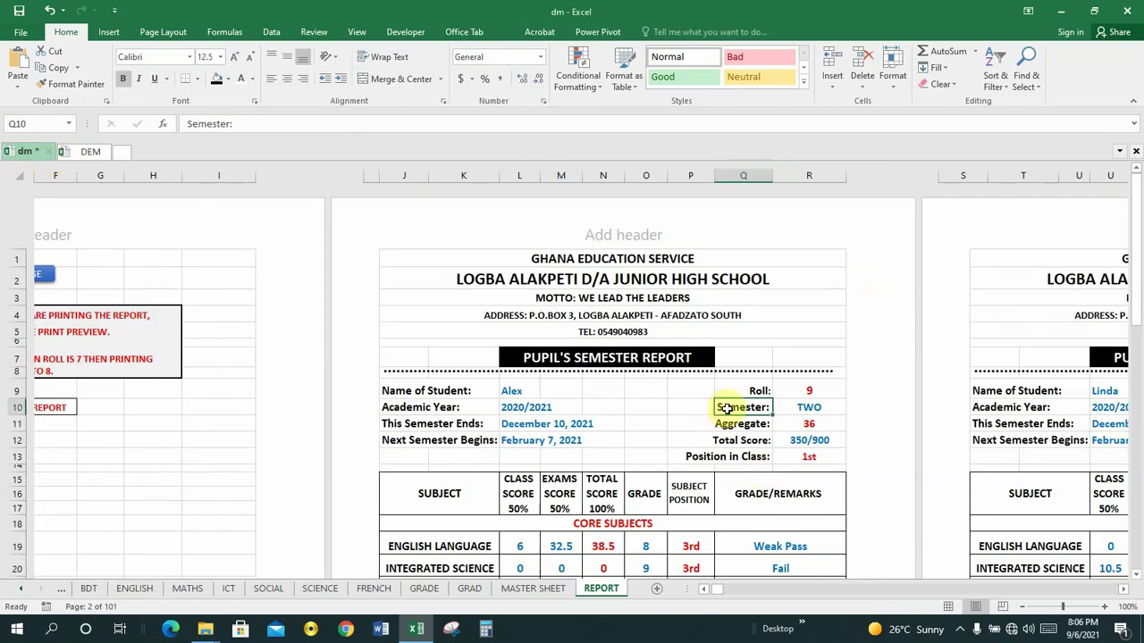
left_click(89, 151)
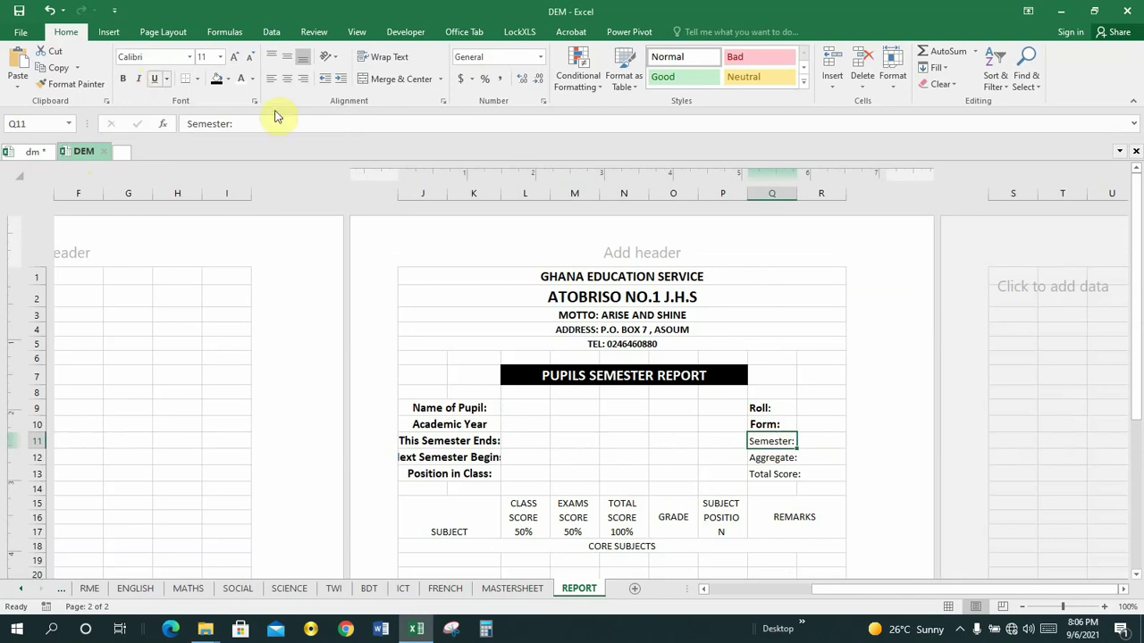
left_click(125, 79)
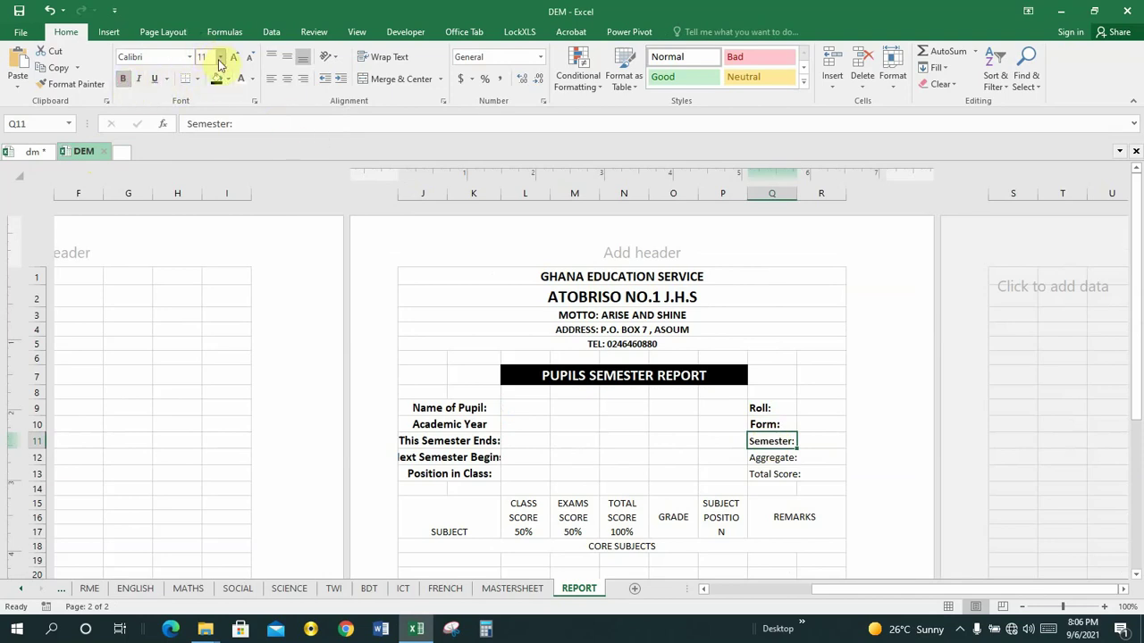
type("12")
key("Return")
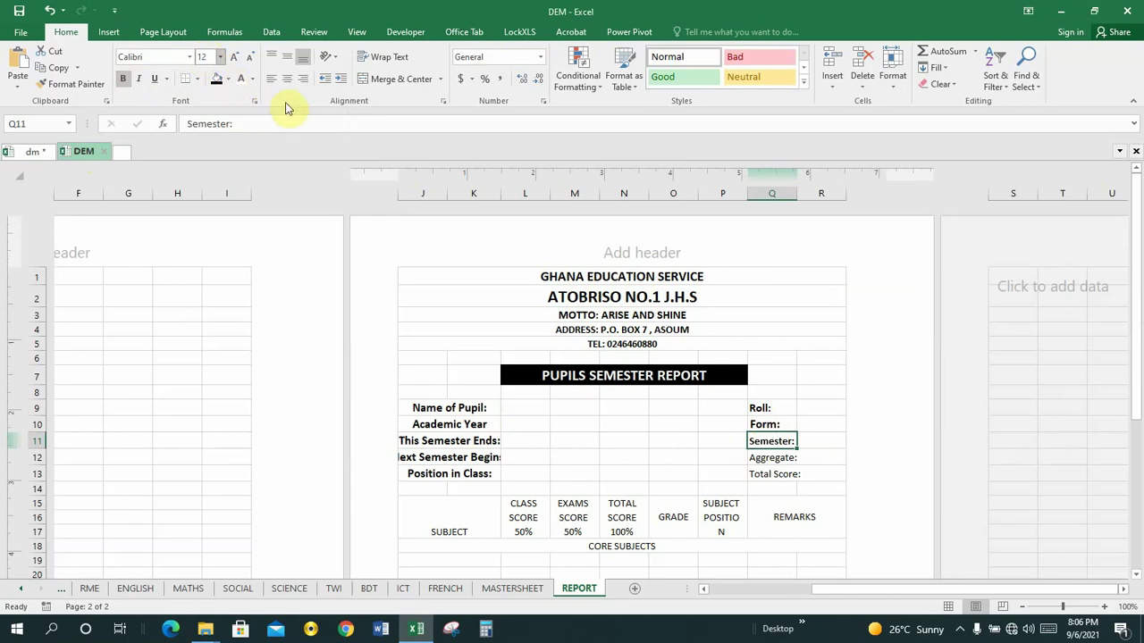
type(".5")
key("Return")
Compare the Aggregate label with the one in the dm workbook and make DEM's Aggregate label in Q12 bold at 12.5 pt.
left_click(765, 455)
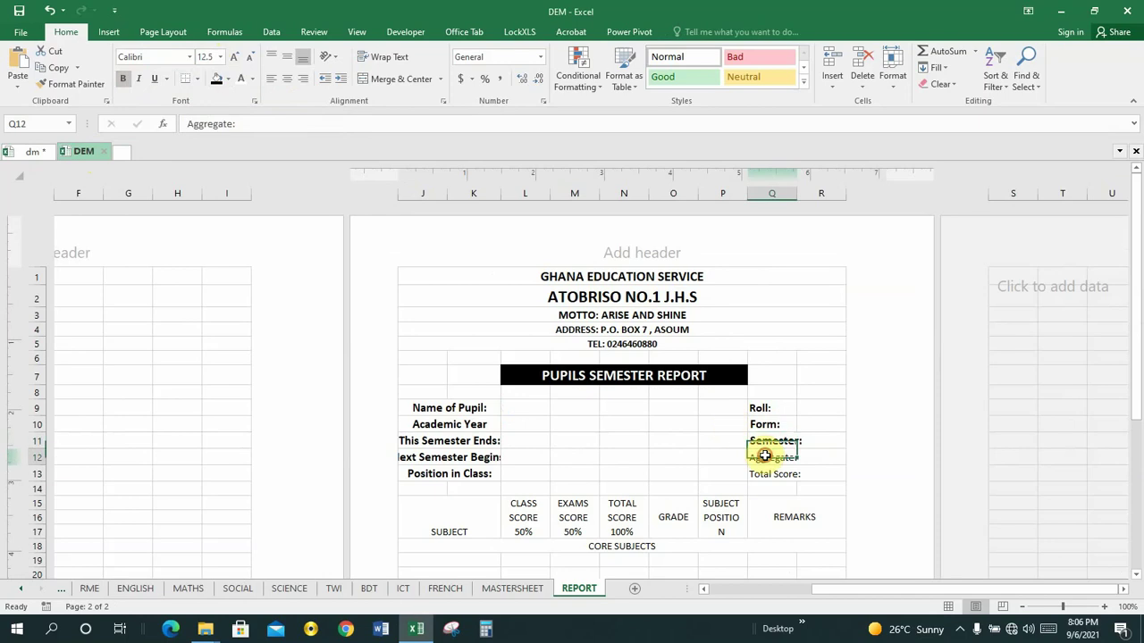
left_click(32, 152)
left_click(735, 424)
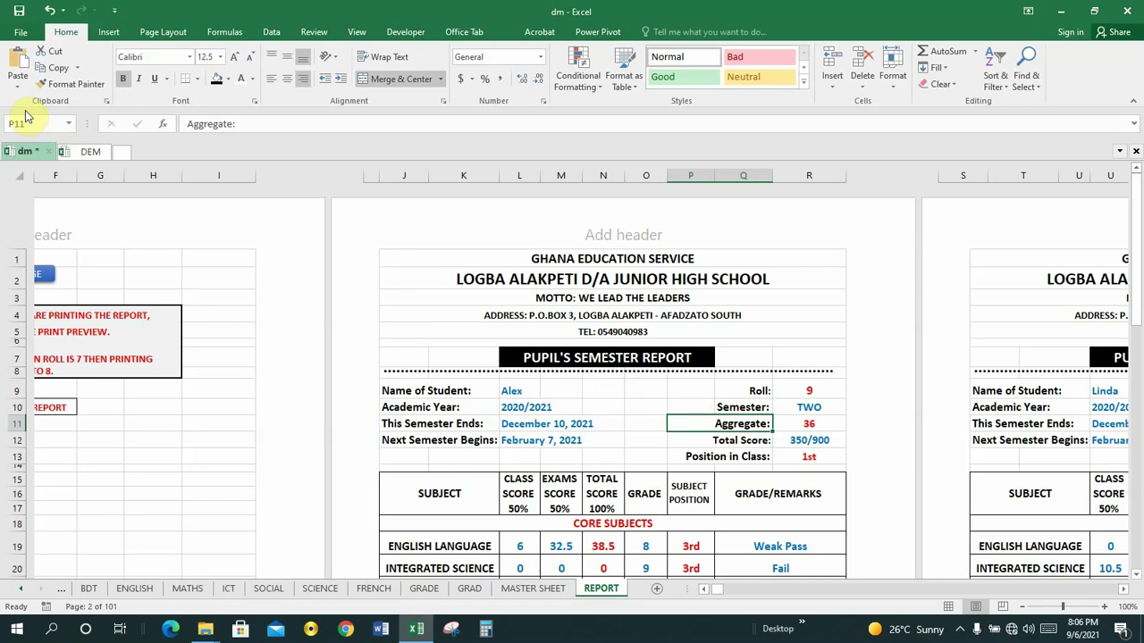
left_click(90, 152)
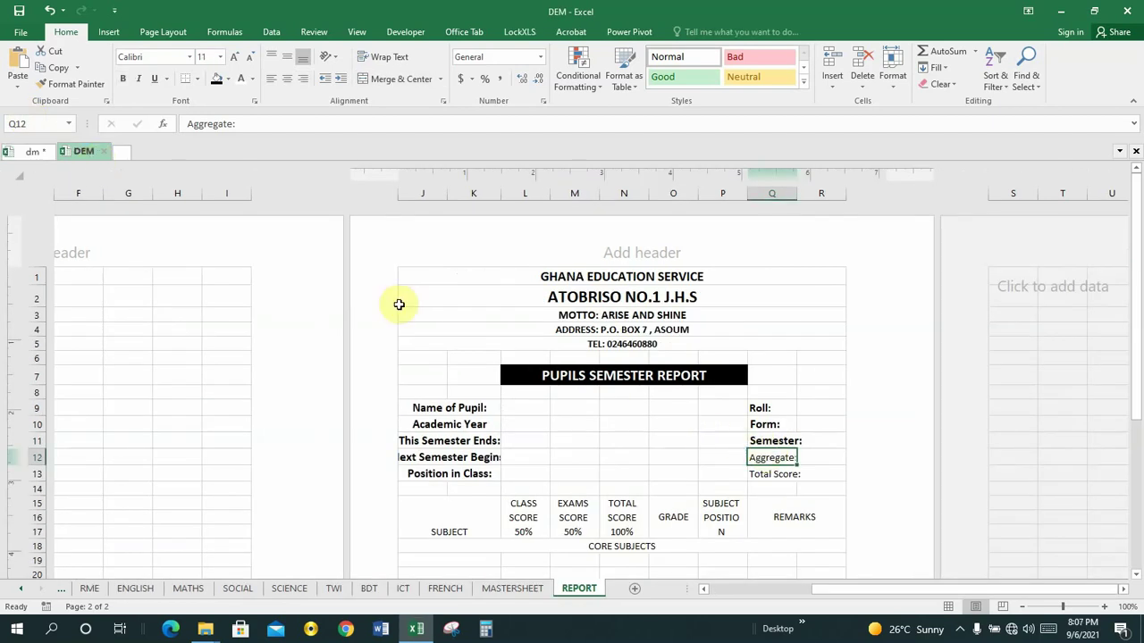
left_click(124, 80)
left_click(205, 57)
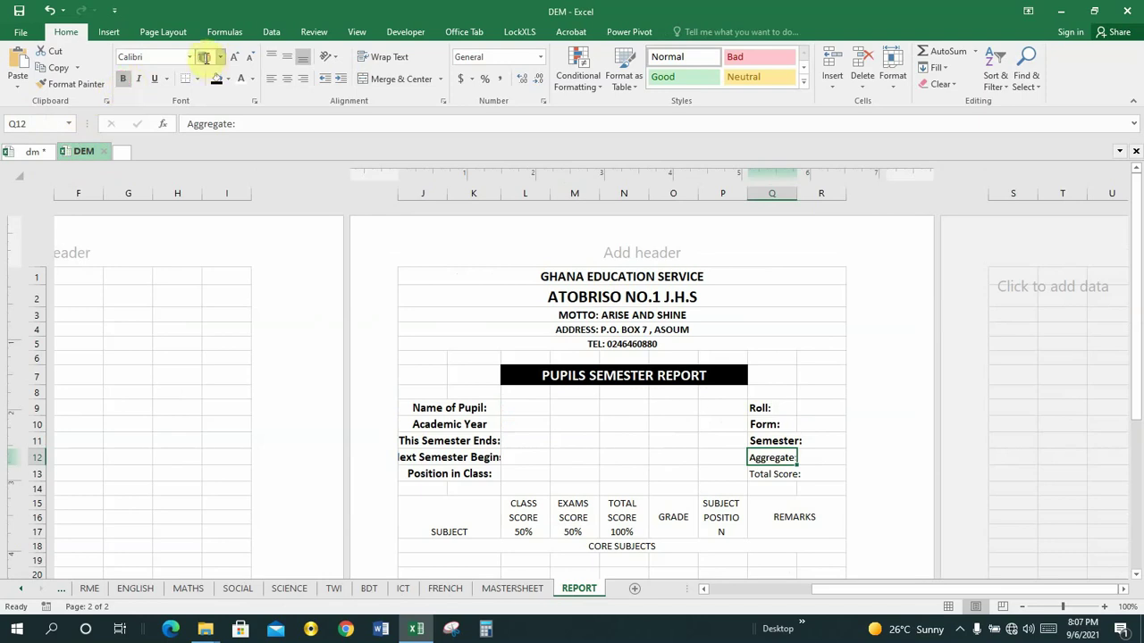
type("12")
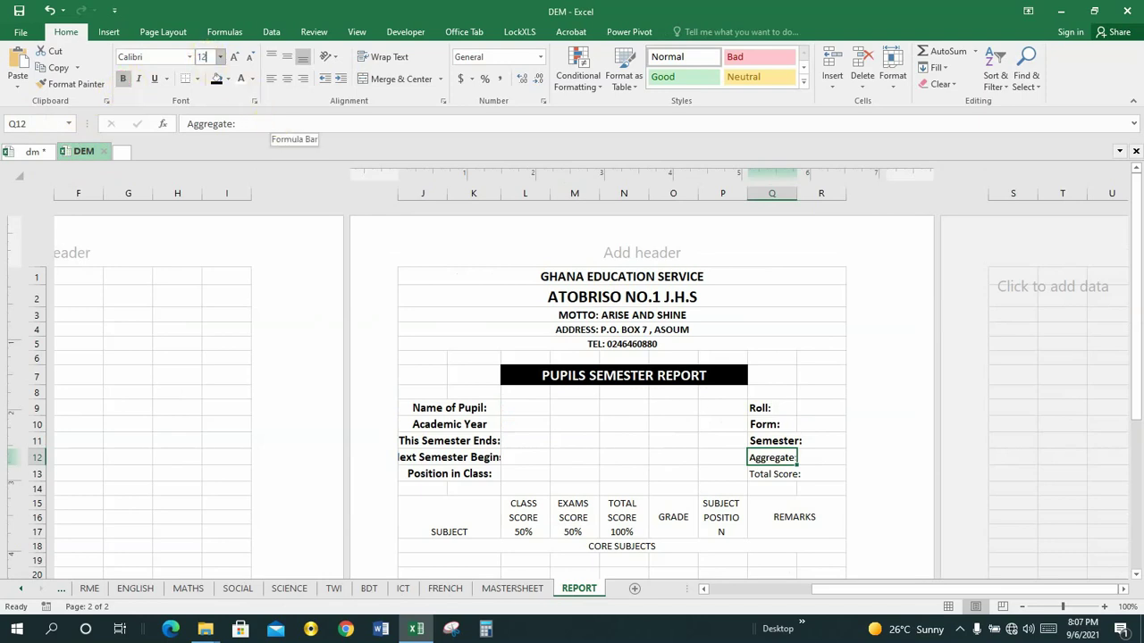
type(".5")
key("Return")
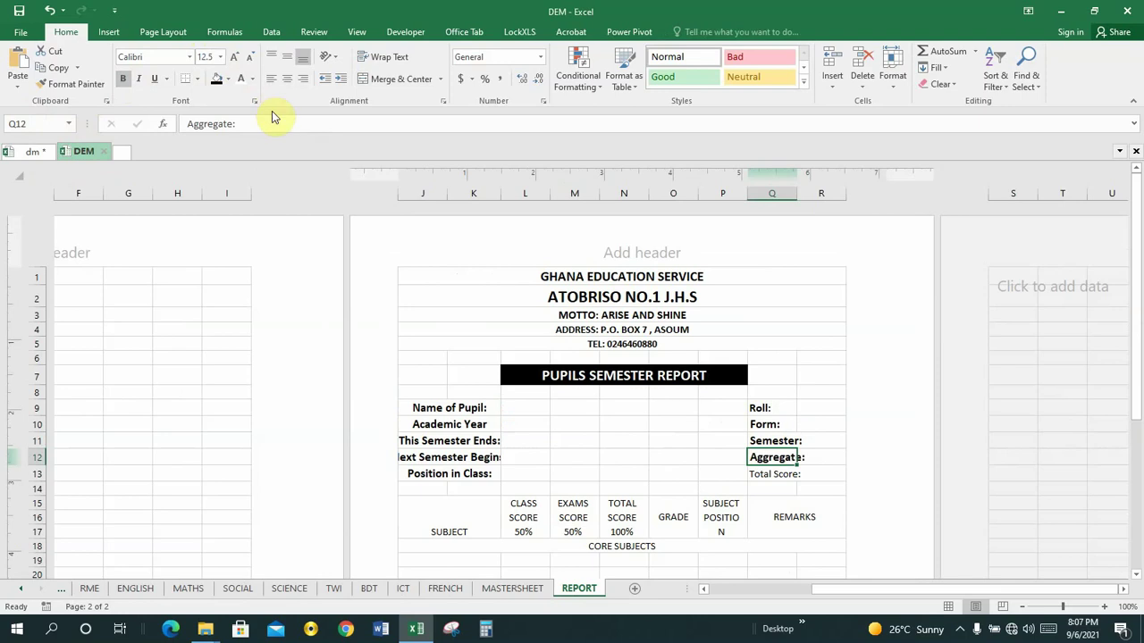
Compare the Total Score label with the one in the dm workbook and make DEM's Total Score label in Q13 bold at 12 pt.
left_click(766, 470)
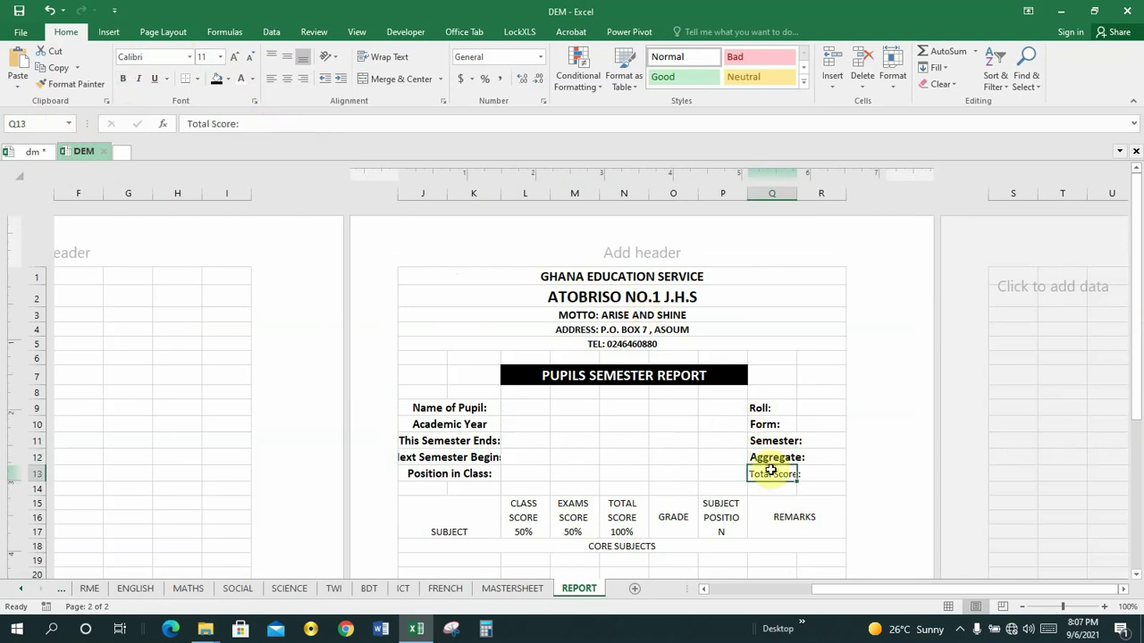
left_click(29, 151)
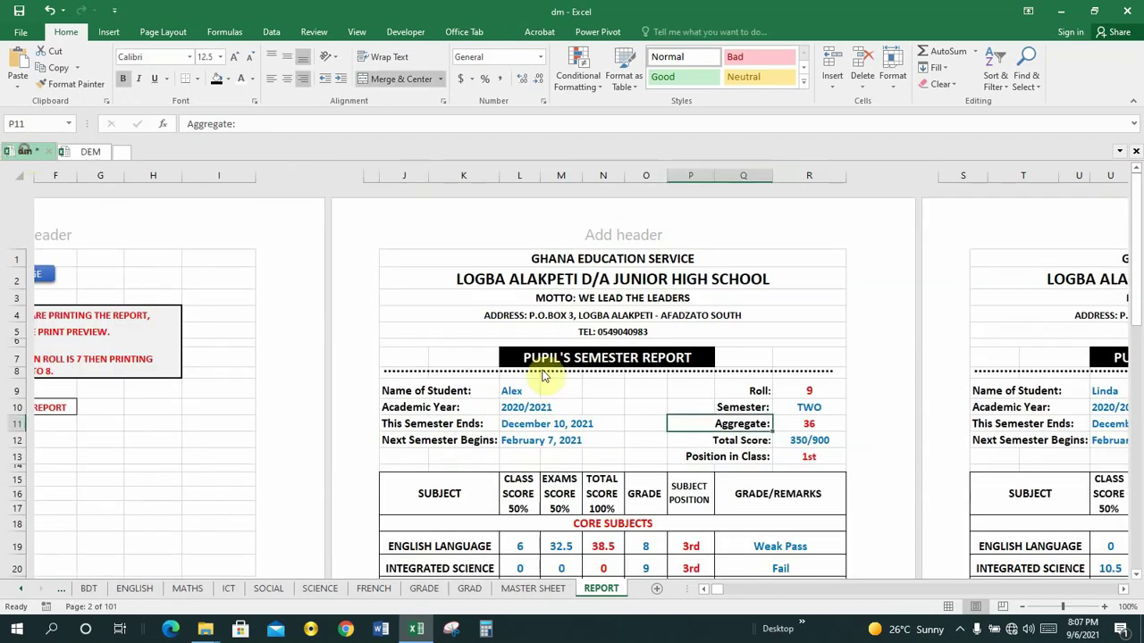
left_click(729, 444)
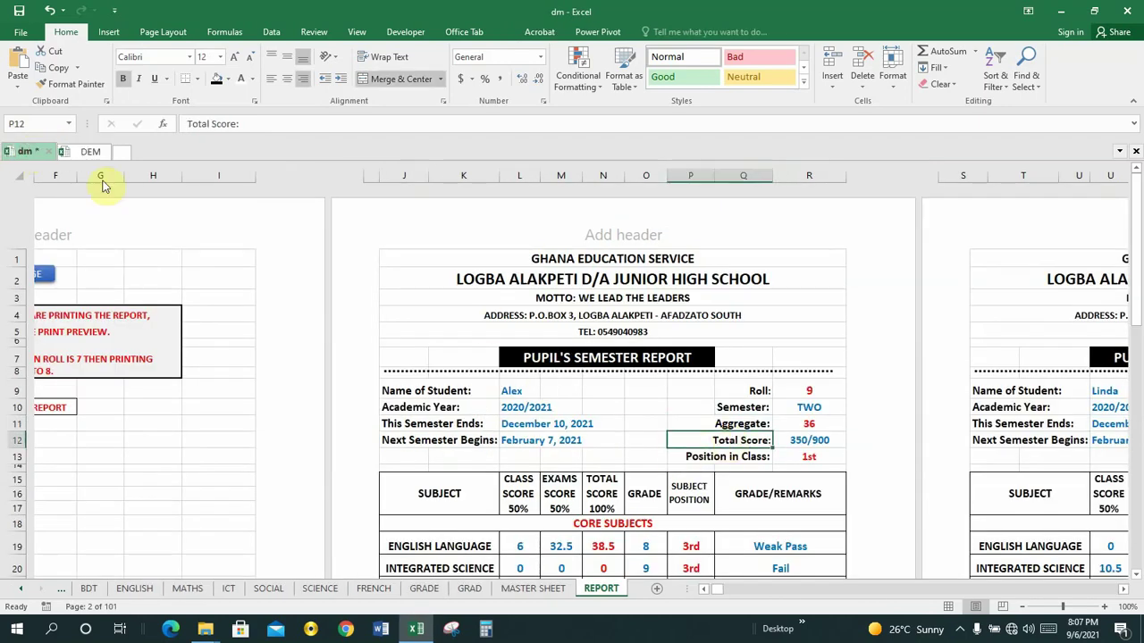
left_click(90, 152)
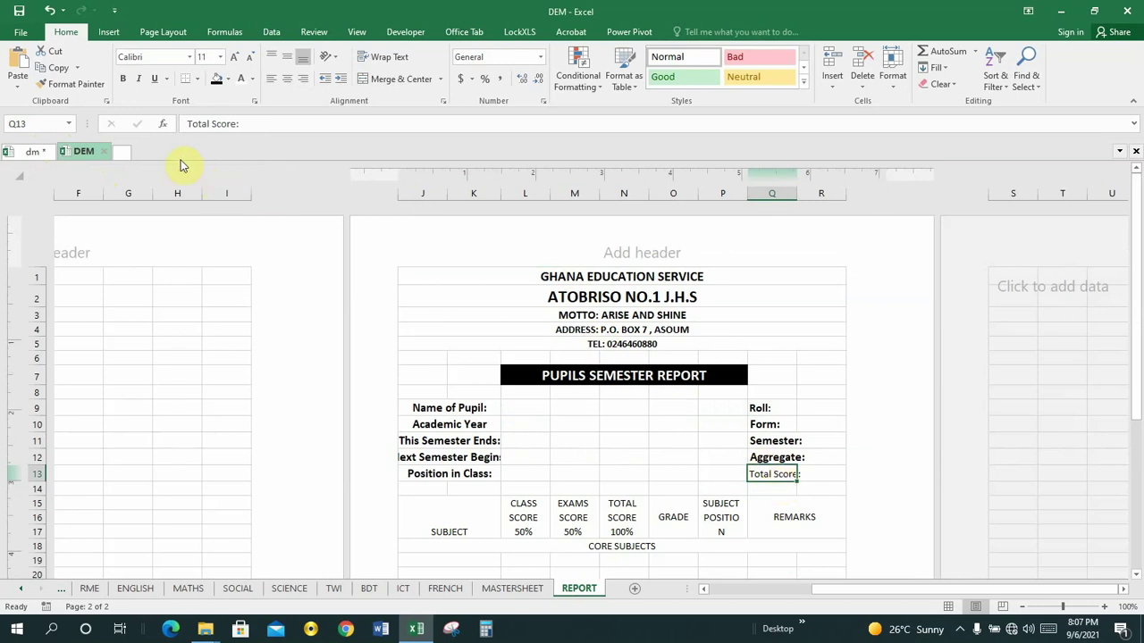
left_click(119, 79)
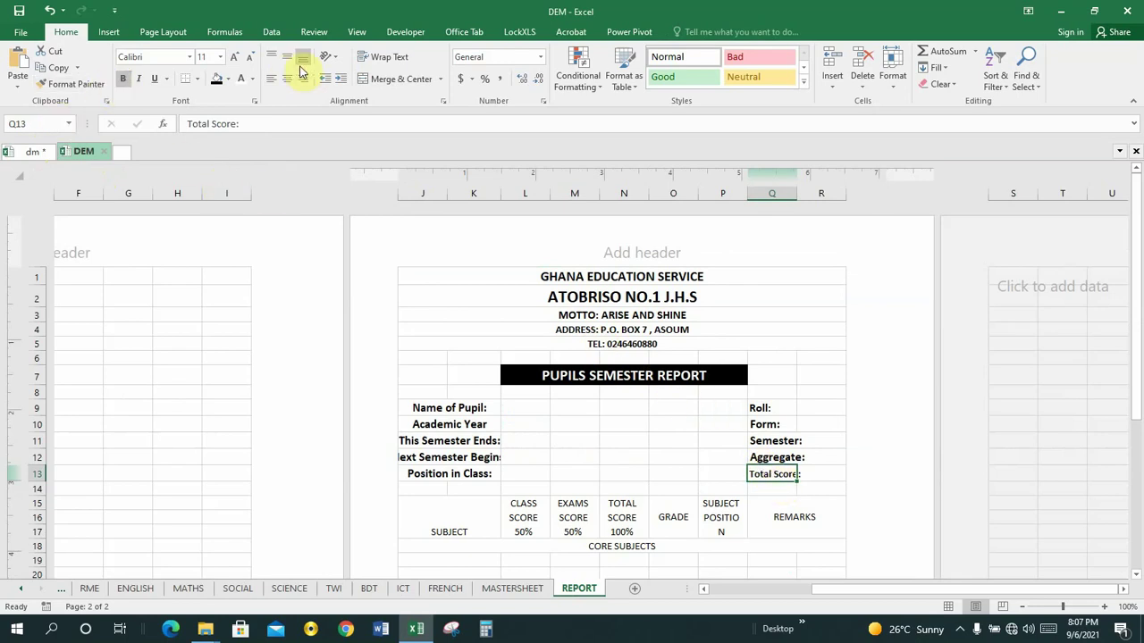
left_click(234, 57)
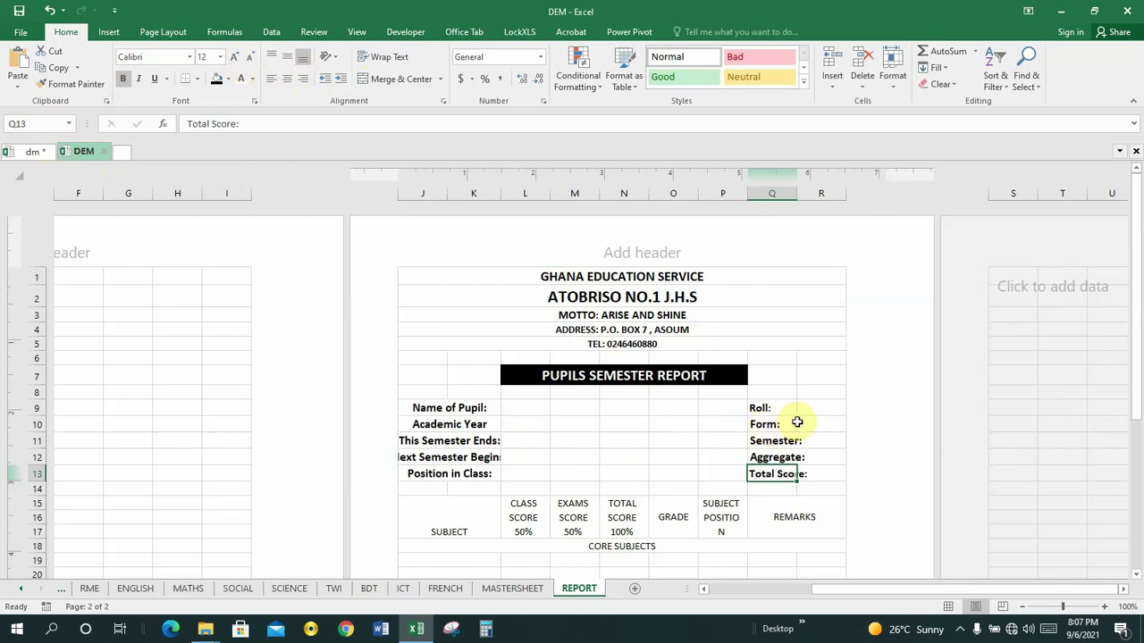
left_click(828, 422)
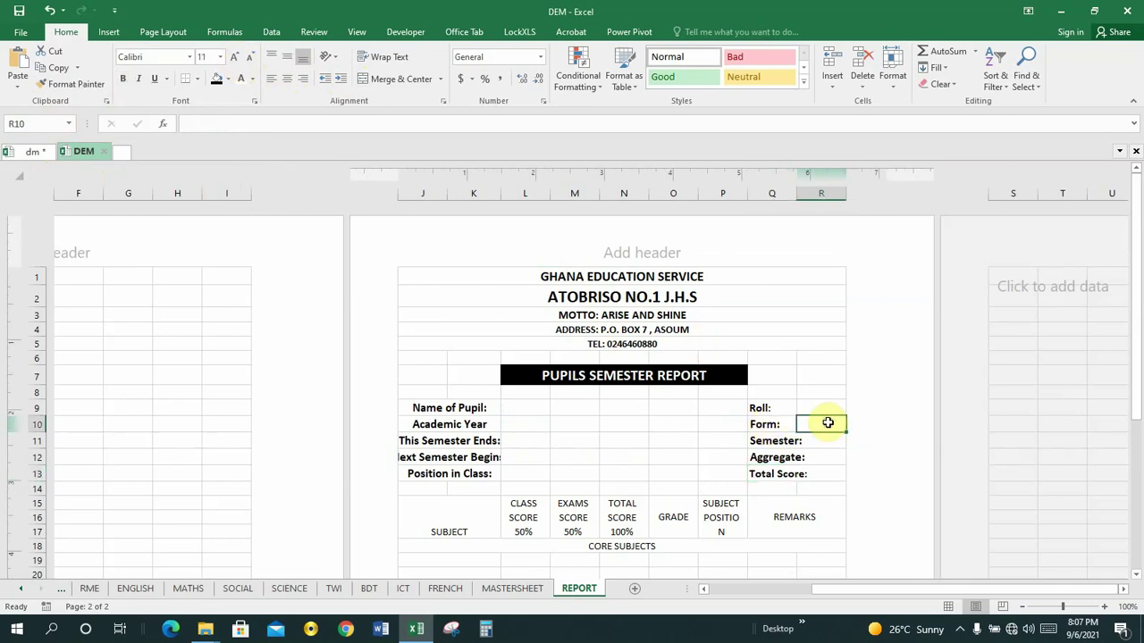
left_click(766, 484)
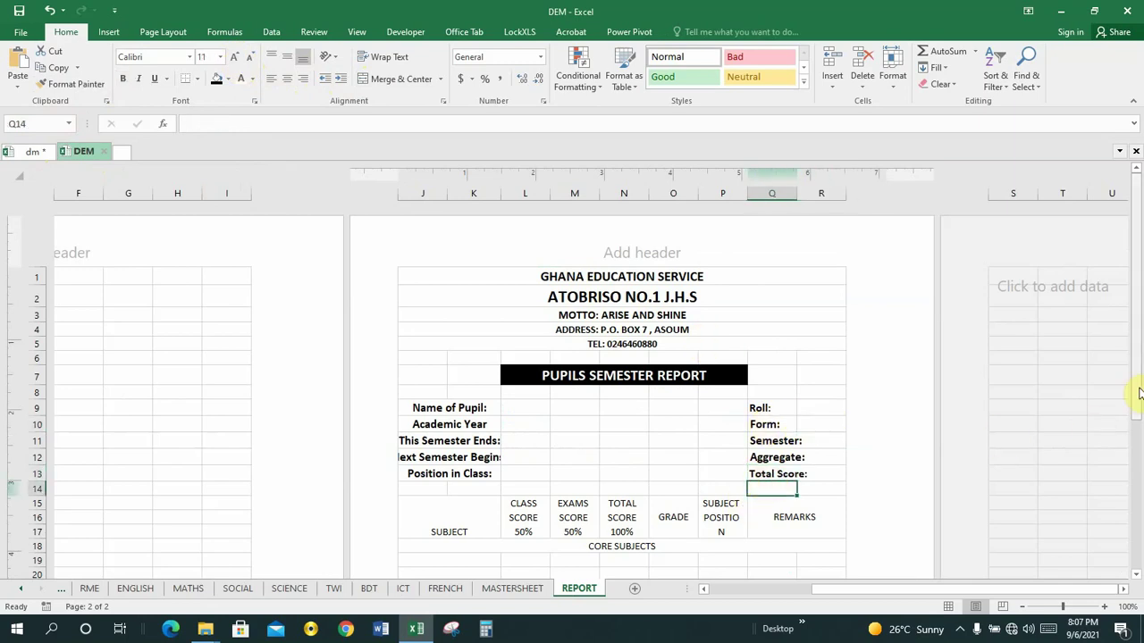
Apply All Borders to the subject table in DEM's report, from the header in J15 through row 28 of column R.
left_click_drag(1138, 394, 1138, 460)
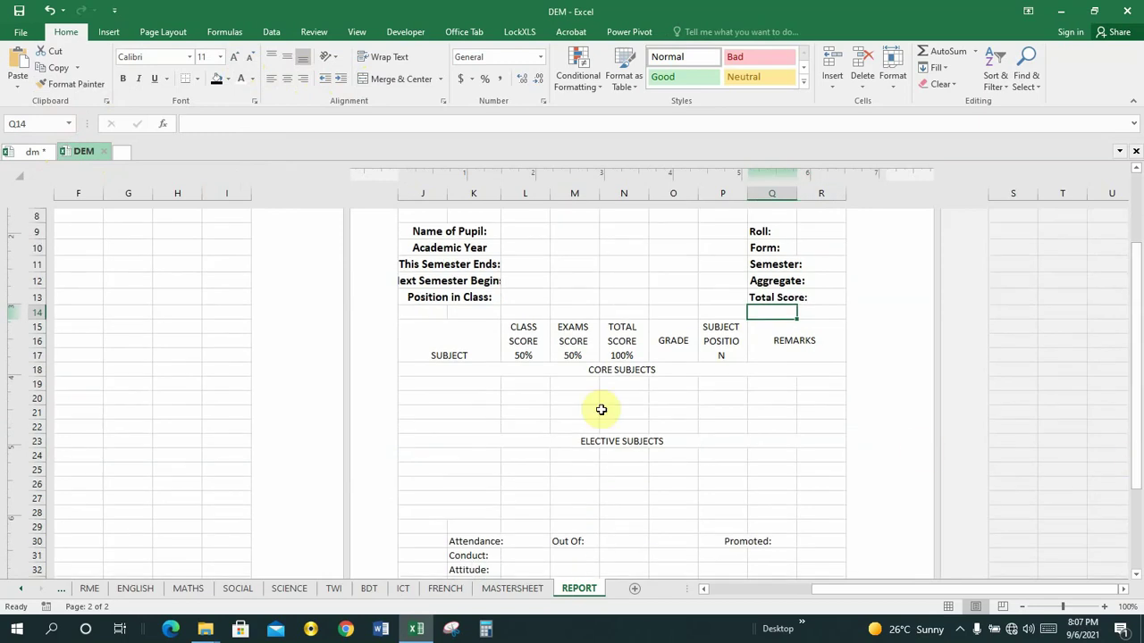
left_click(430, 340)
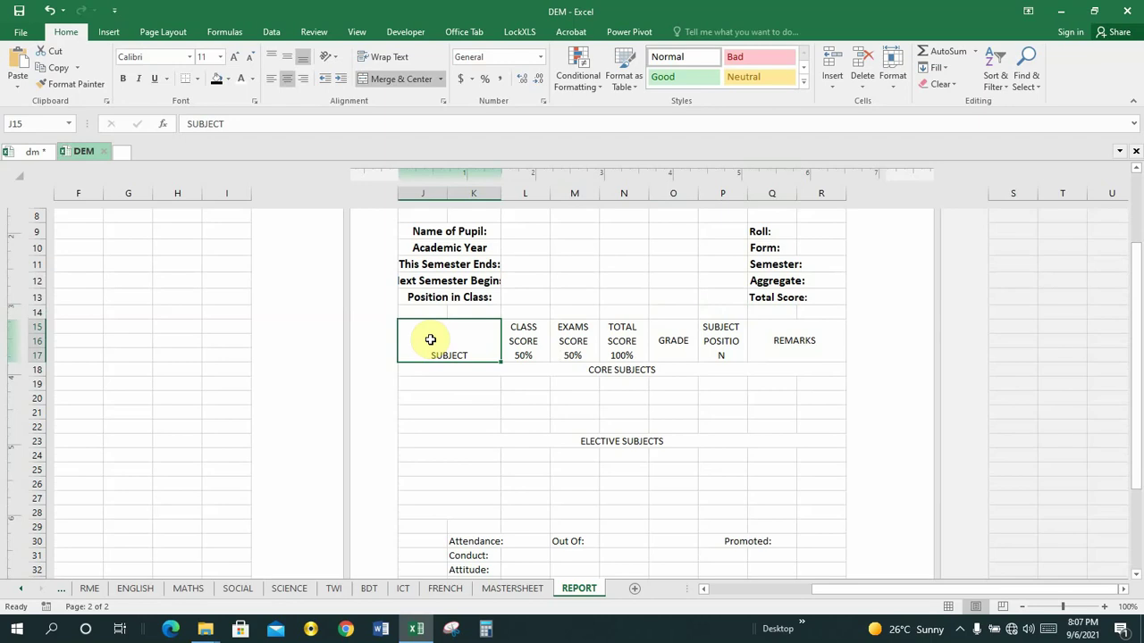
key("shift+Right")
key("shift+Right")
key("shift+Right")
key("shift+Right")
key("shift+Right")
key("shift+Right")
key("shift+Right")
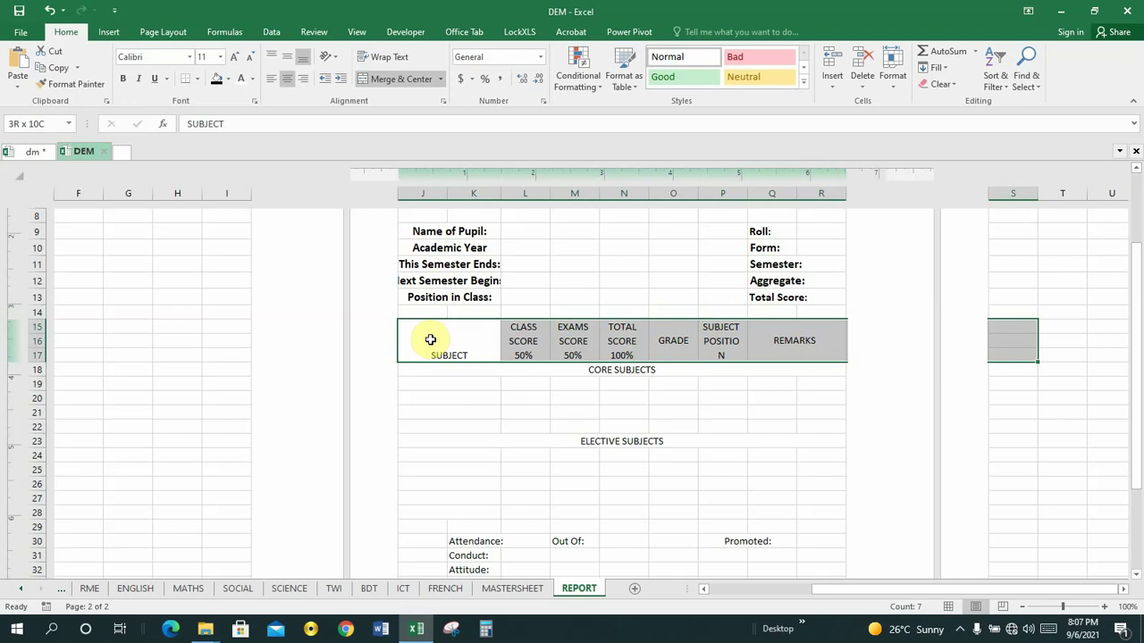
key("shift+Left")
key("shift+Down")
key("shift+Down")
key("shift+Down")
key("shift+Down")
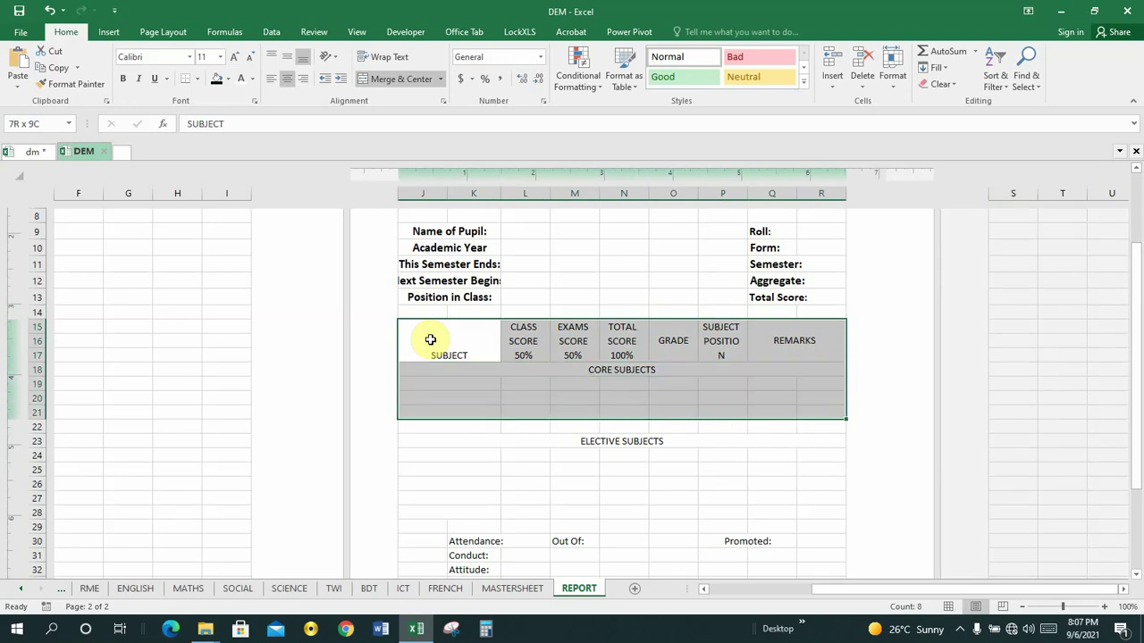
key("shift+Down")
key("shift+Down")
key("shift+Down")
key("shift+Down")
key("shift+Down")
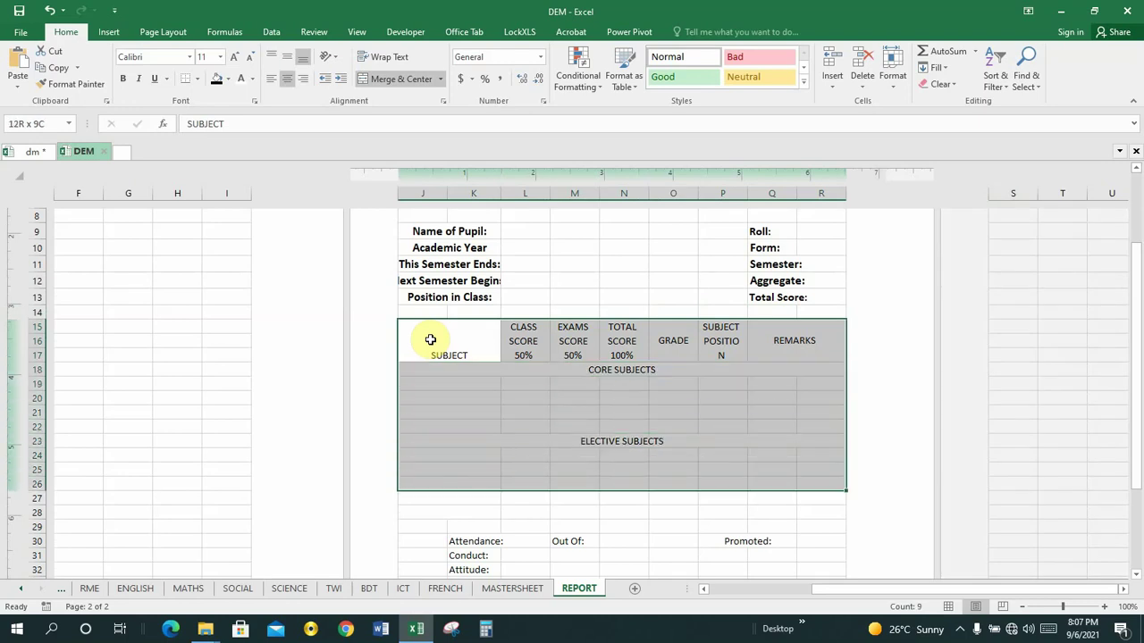
key("shift+Down")
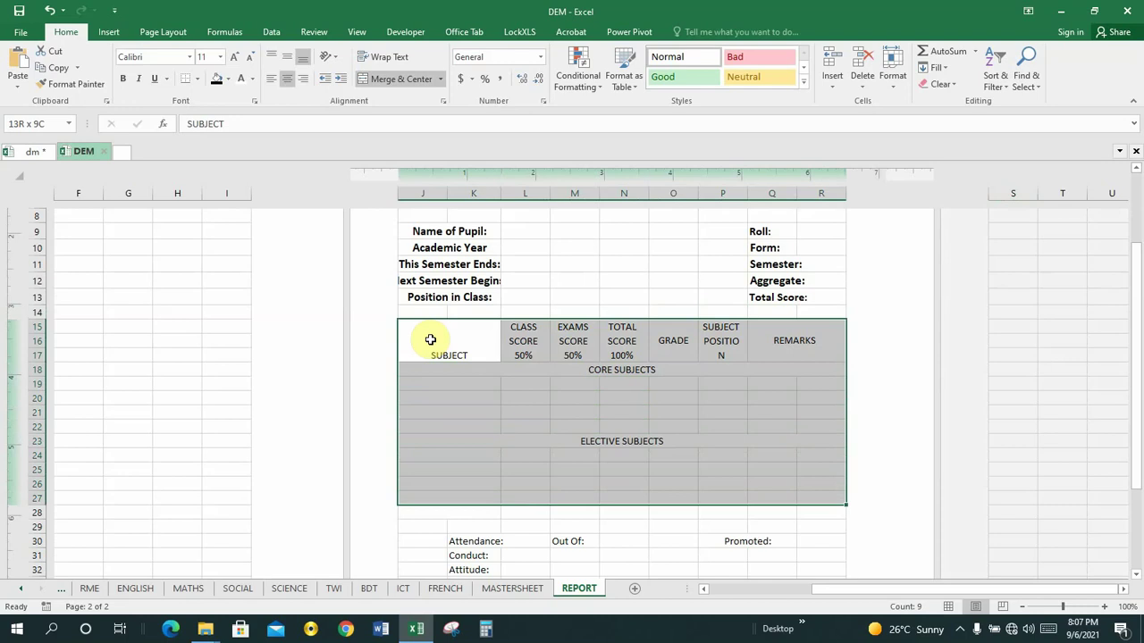
key("shift+Down")
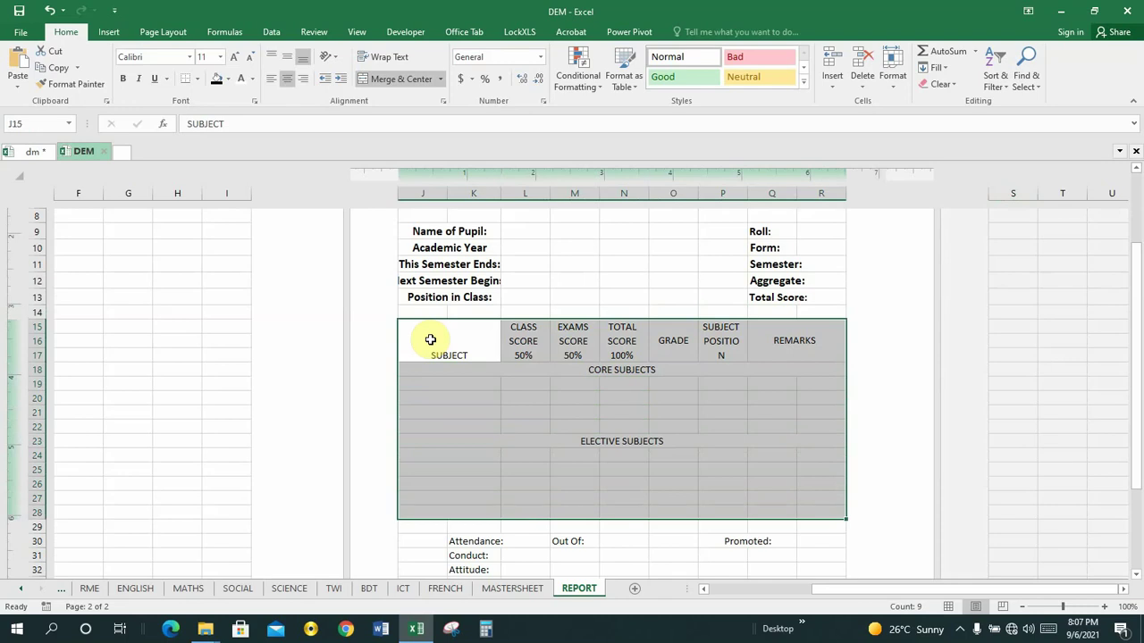
left_click(197, 79)
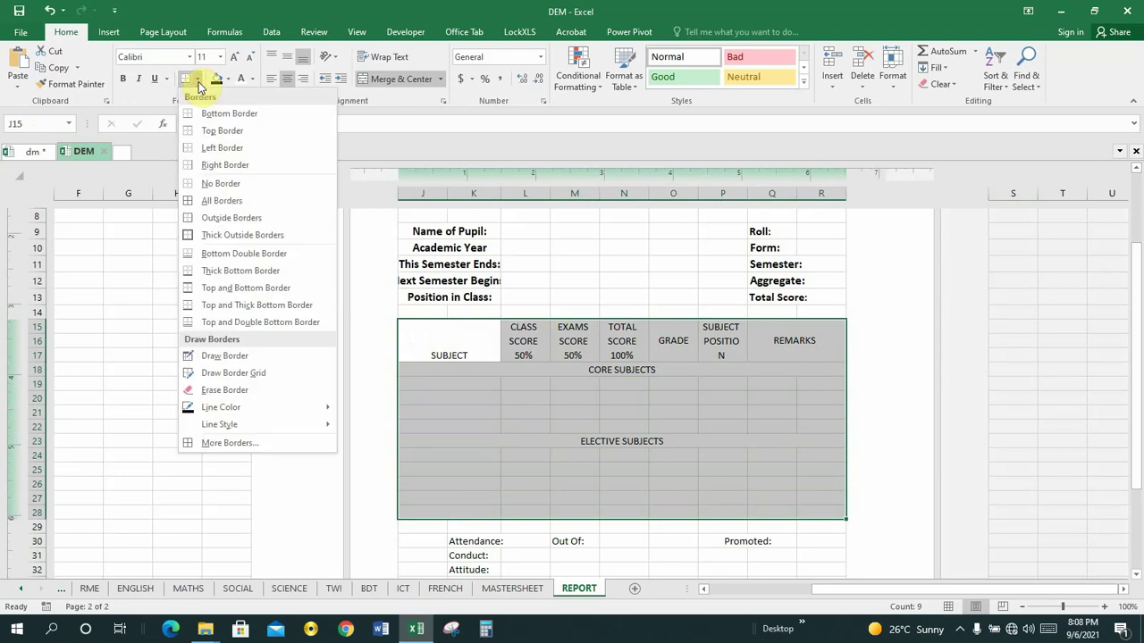
left_click(206, 202)
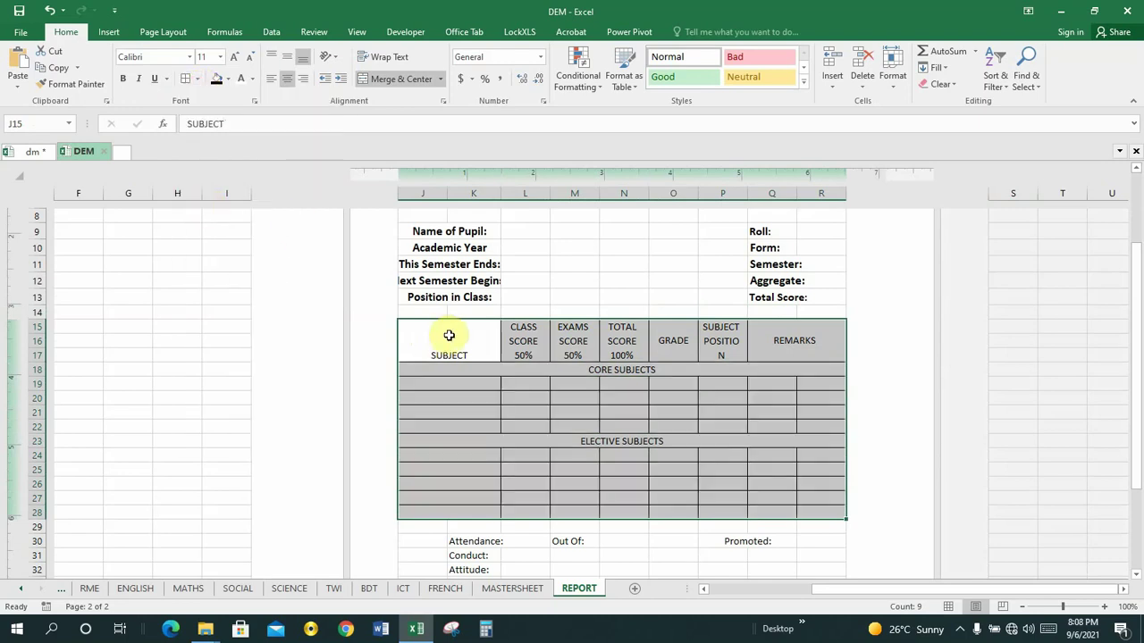
left_click(547, 425)
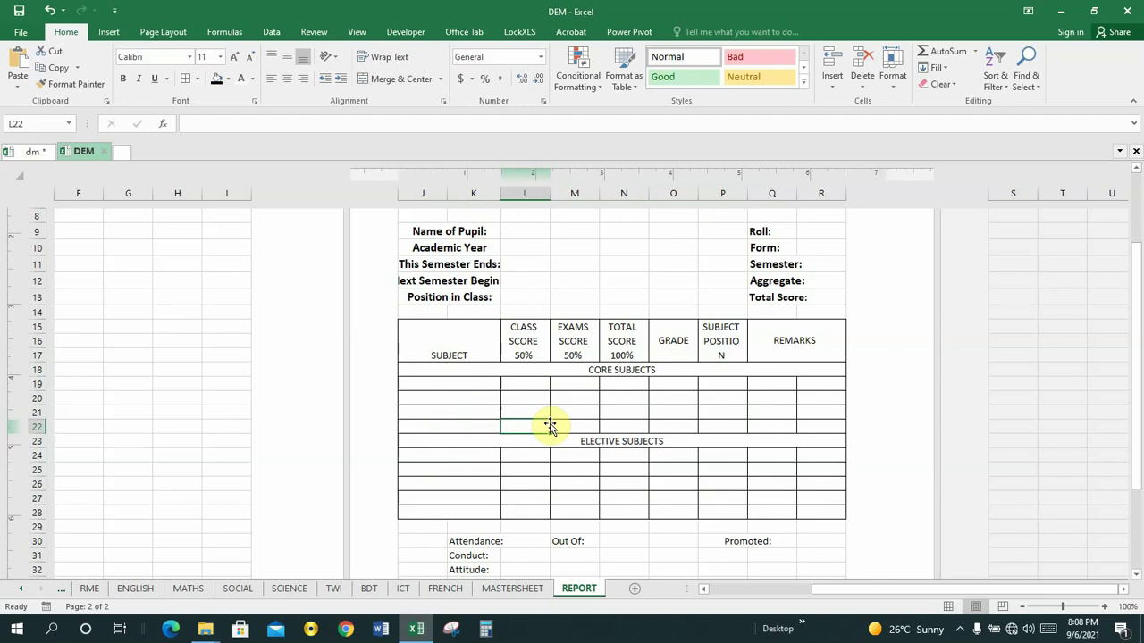
left_click(480, 382)
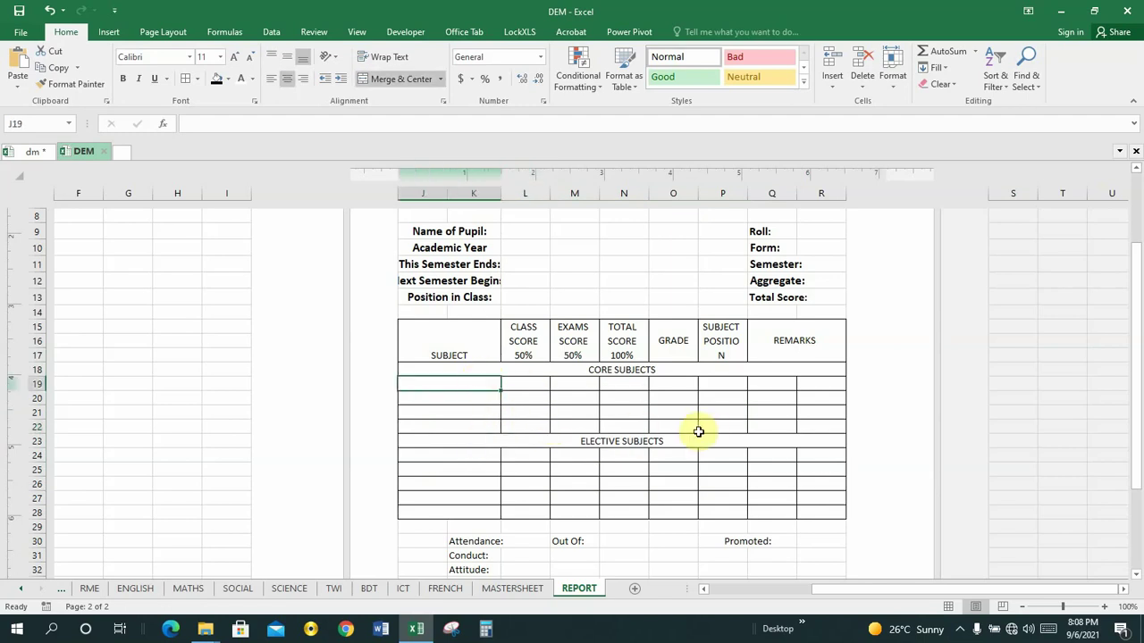
left_click(537, 414)
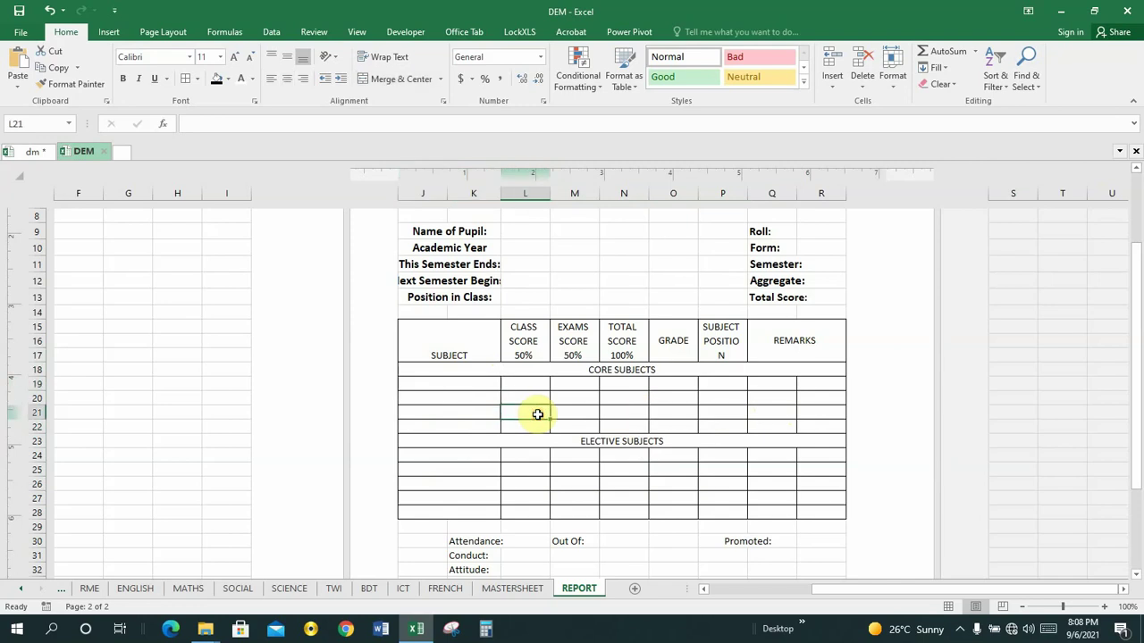
Compare the SUBJECT heading with the one in the dm workbook and make DEM's J15 heading middle-aligned and bold at 12.5 pt.
left_click(451, 345)
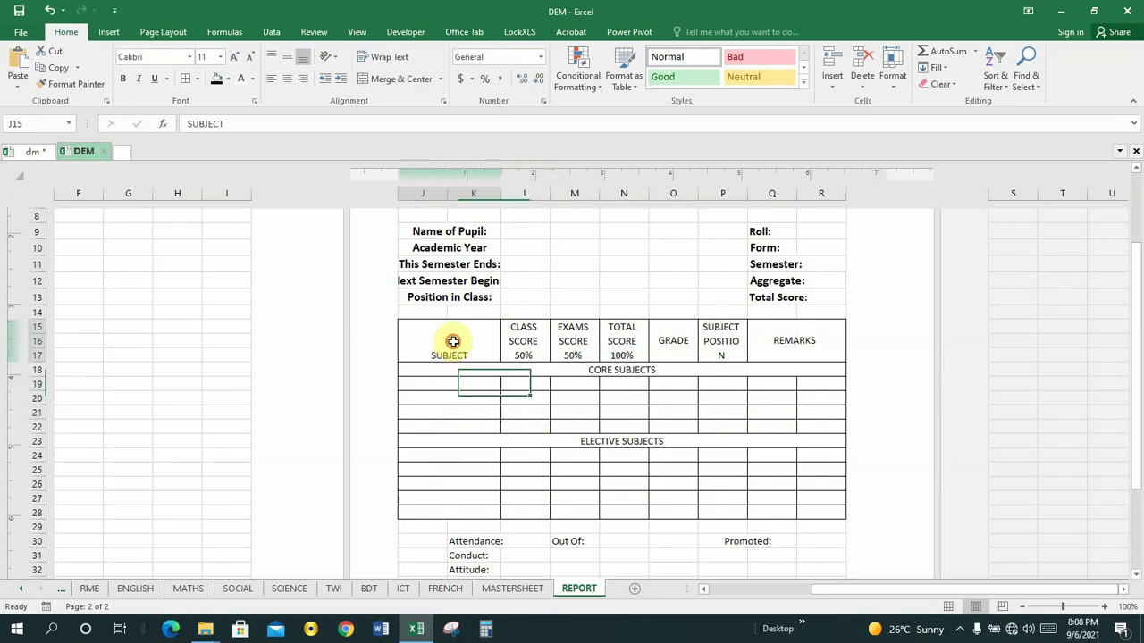
left_click(32, 156)
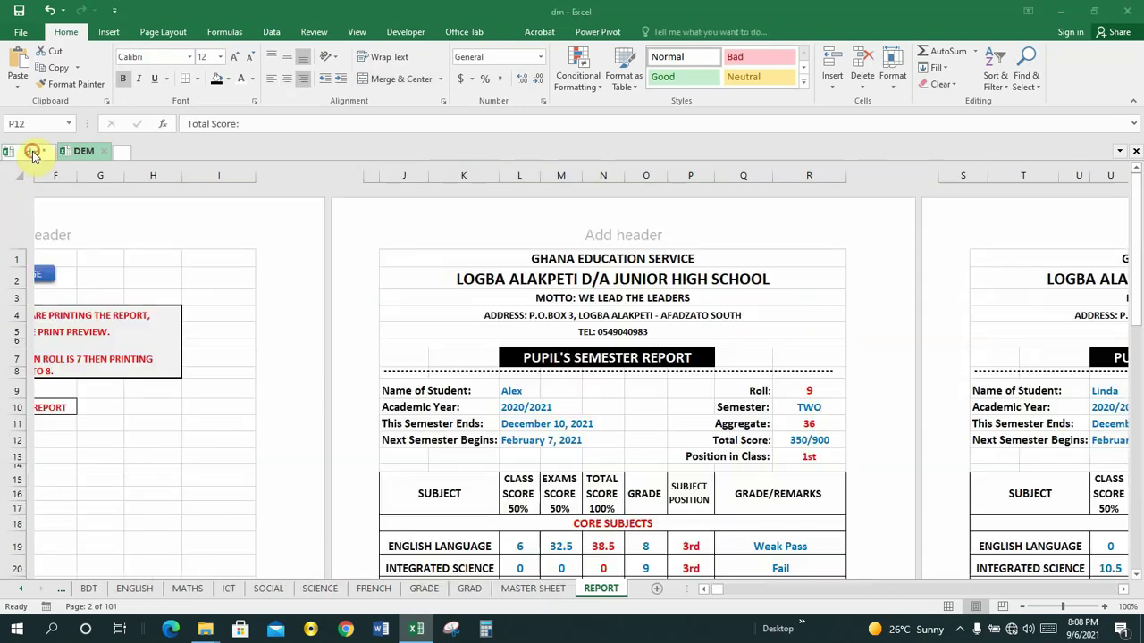
left_click(430, 488)
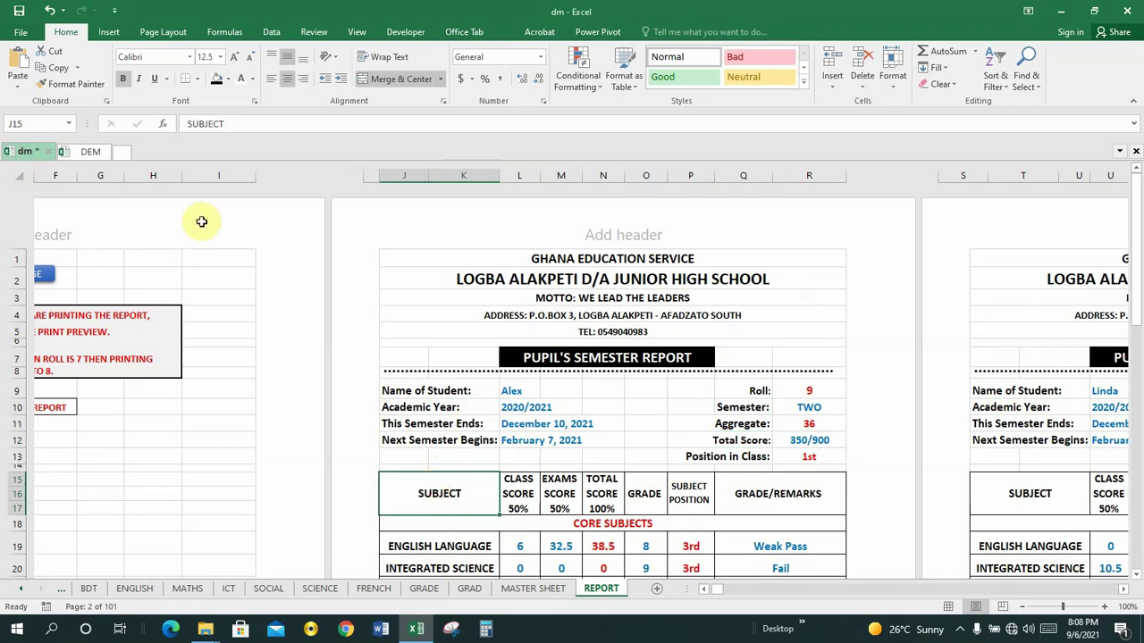
left_click(87, 154)
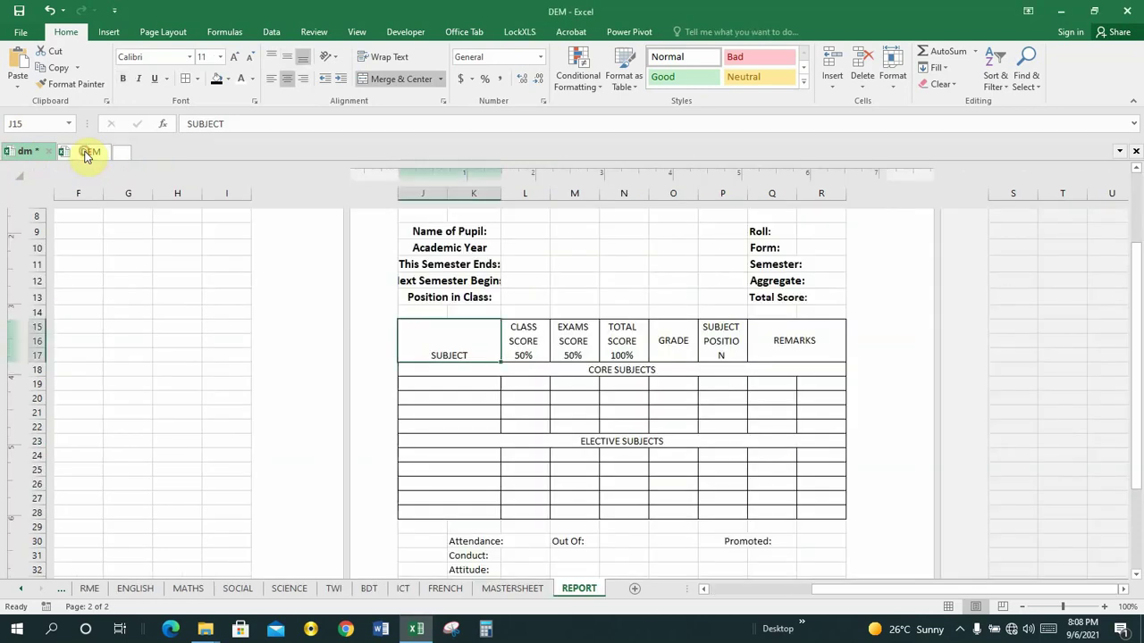
left_click(287, 57)
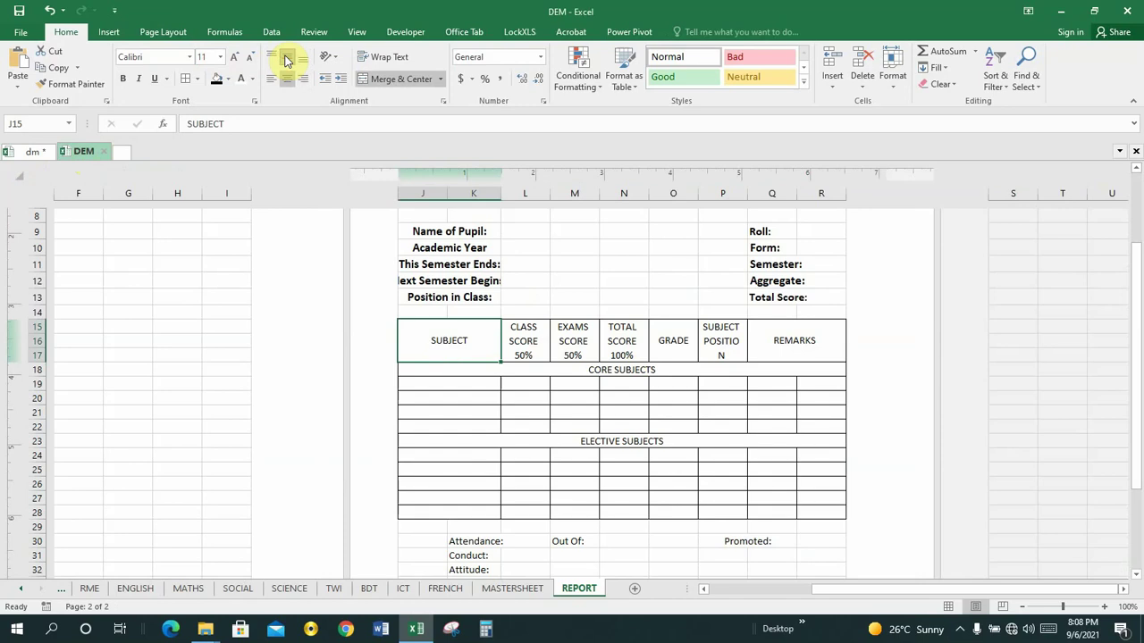
left_click(212, 58)
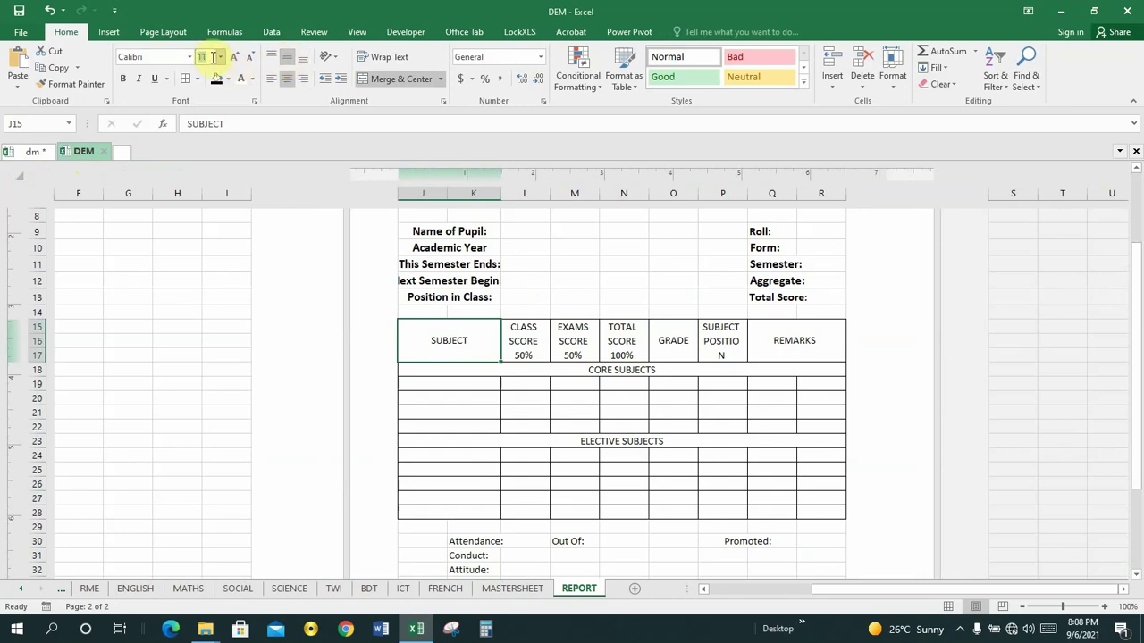
type("12.5")
key("Return")
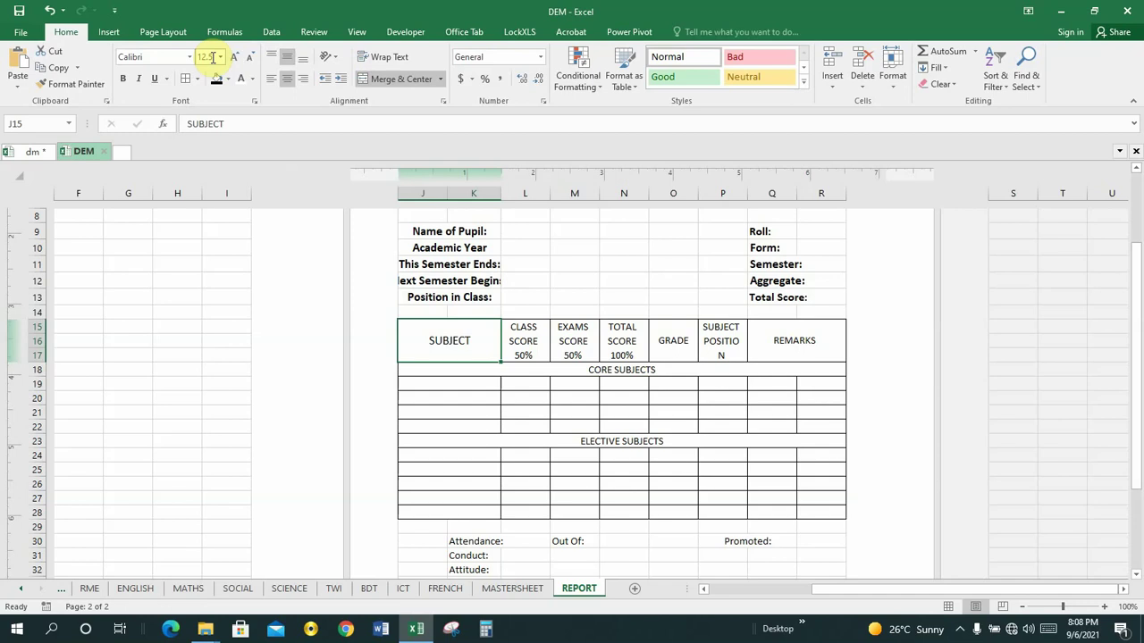
left_click(123, 80)
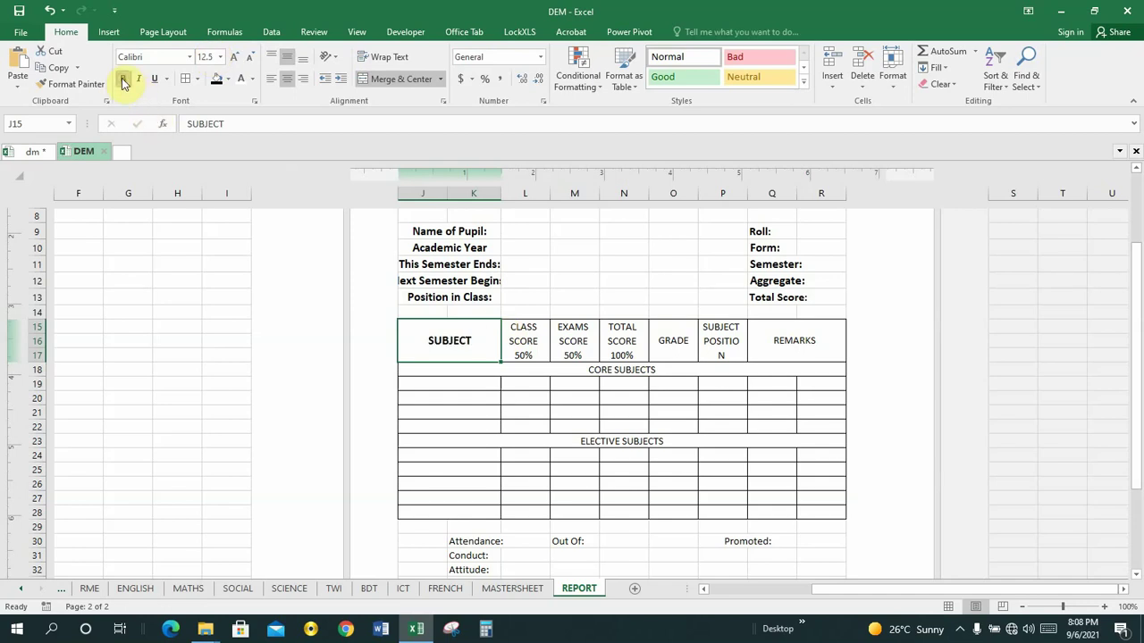
Examine the font formatting of the dm report's table headings from CLASS SCORE 50% through GRADE/REMARKS.
left_click(524, 338)
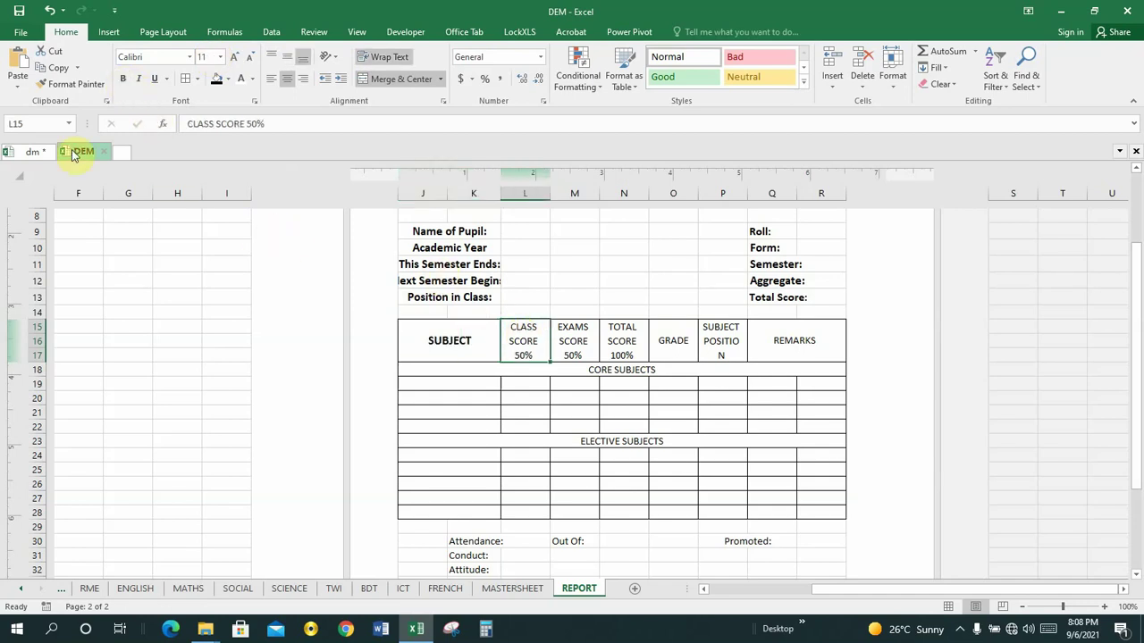
left_click(33, 151)
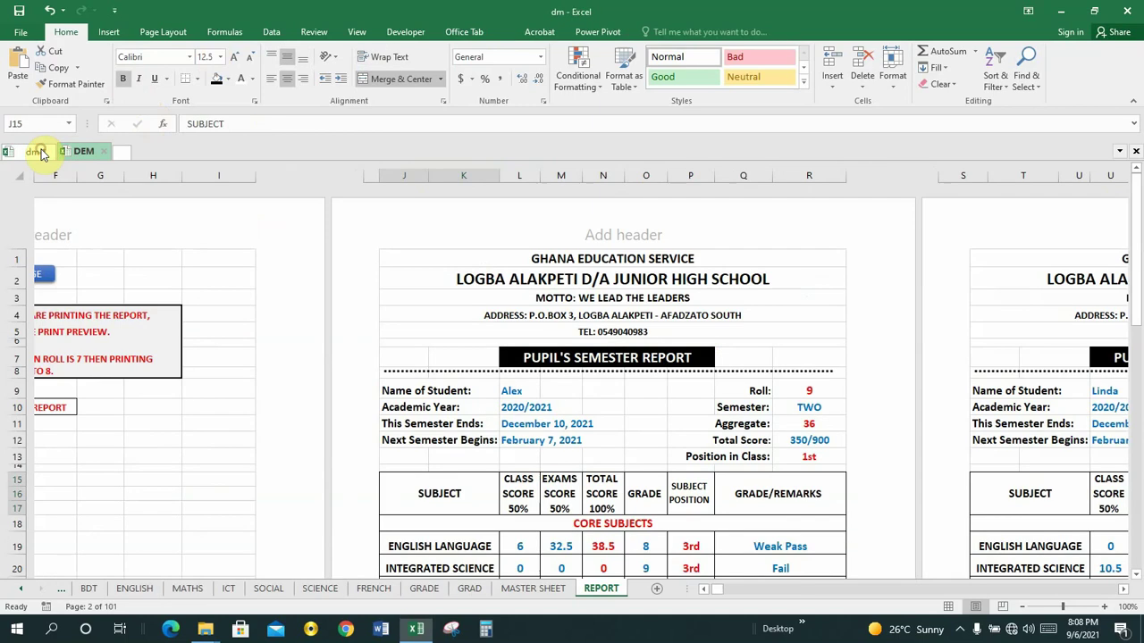
left_click(518, 492)
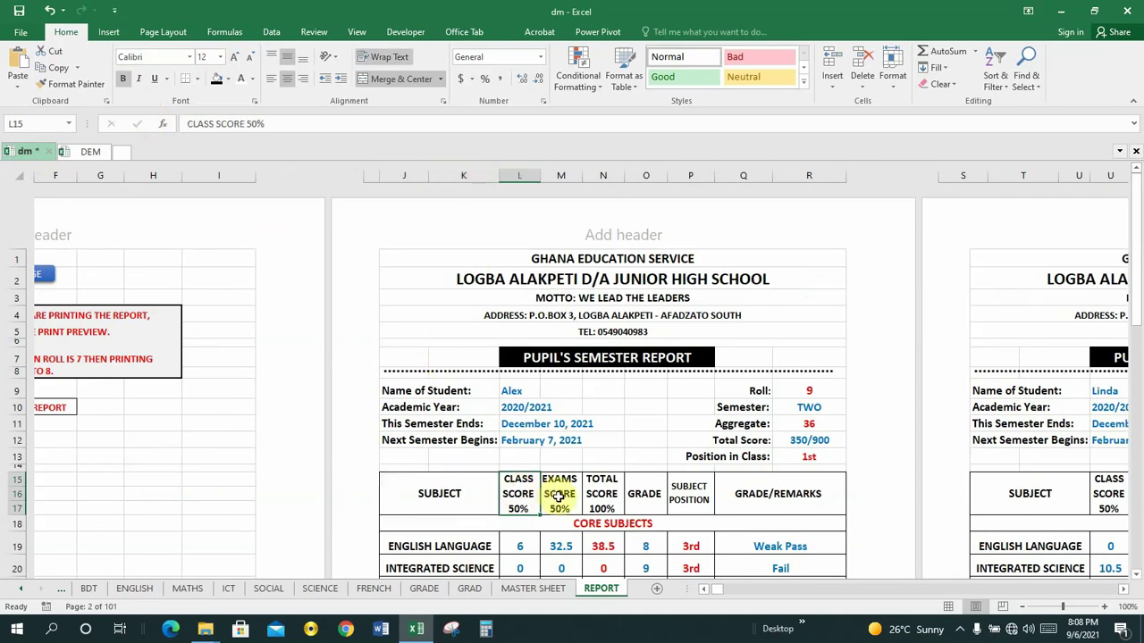
left_click(557, 496)
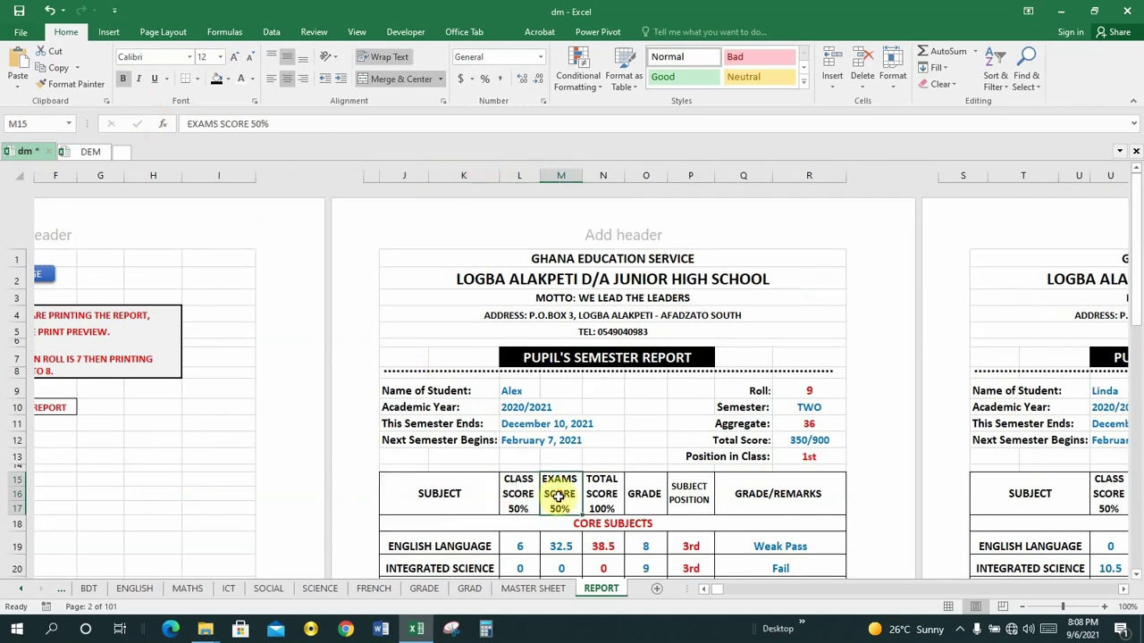
left_click(603, 496)
left_click(642, 494)
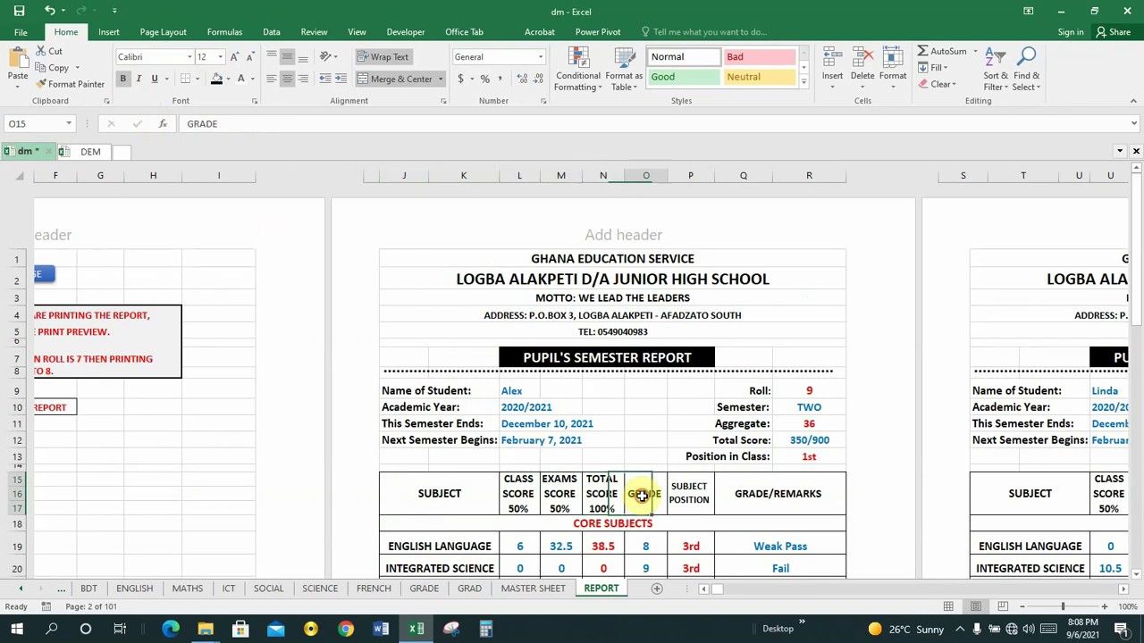
left_click(681, 497)
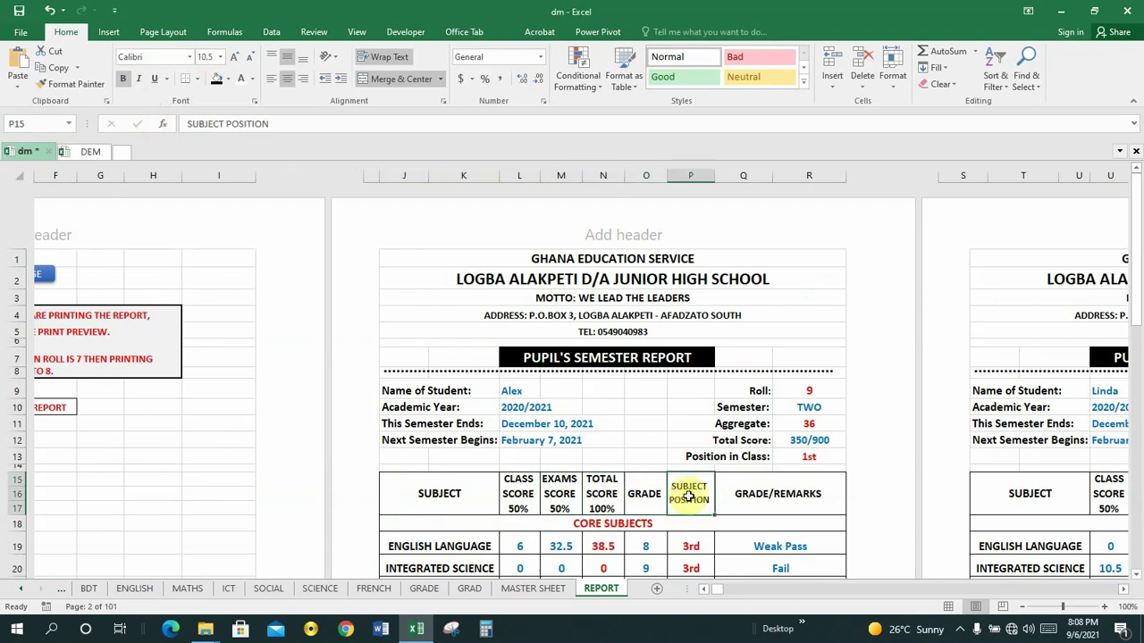
left_click(747, 496)
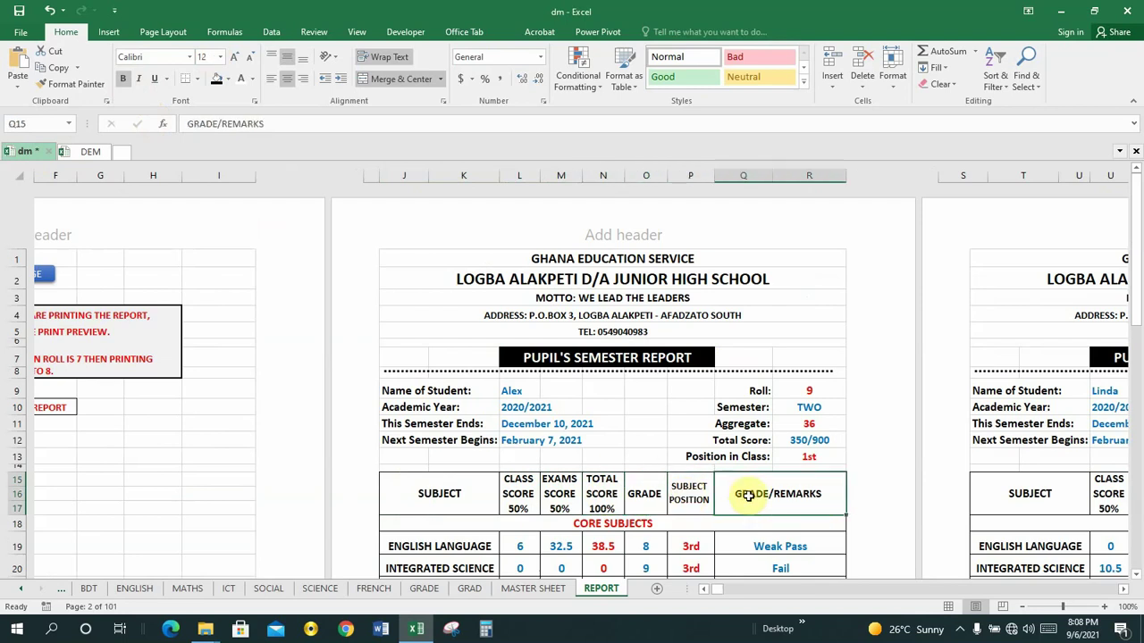
In the DEM workbook, make the CLASS SCORE, EXAMS SCORE, TOTAL SCORE and GRADE headings in L15:O17 bold at 12 pt.
left_click(86, 153)
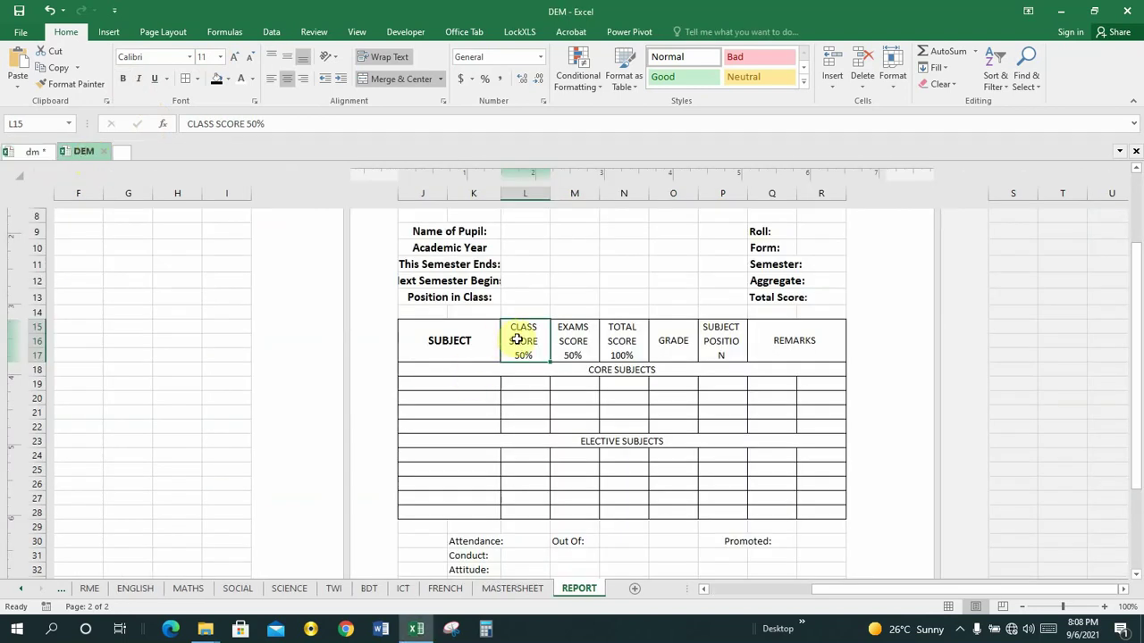
key("shift+Right")
key("shift+Right")
key("shift+Right")
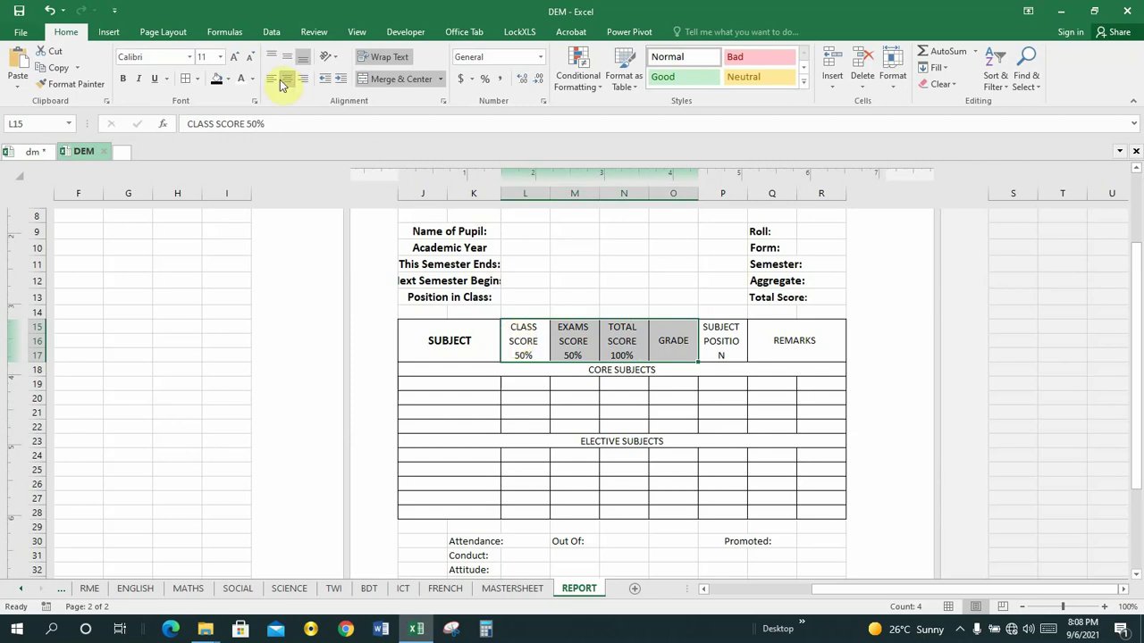
left_click(124, 81)
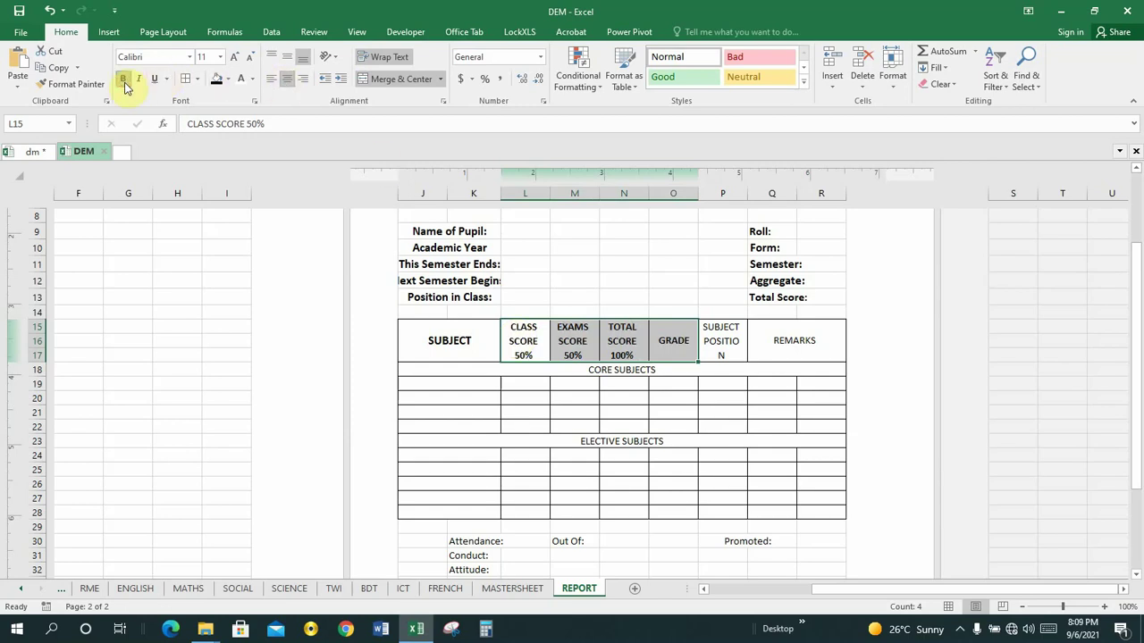
left_click(233, 57)
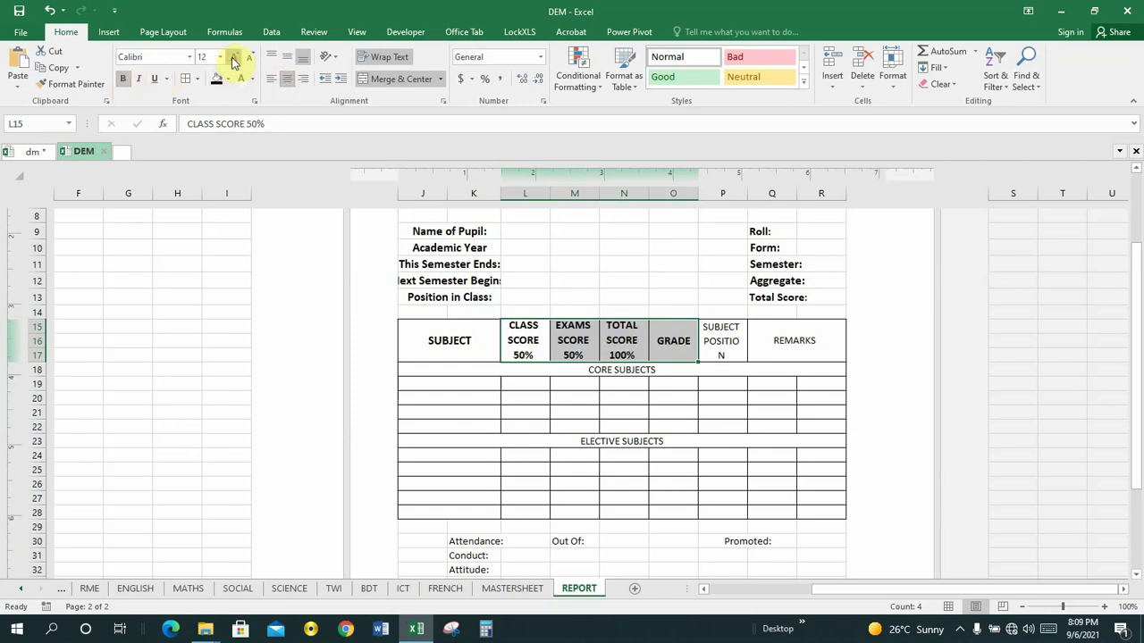
Make the REMARKS heading in Q15 of DEM's report bold at 12 pt.
left_click(769, 346)
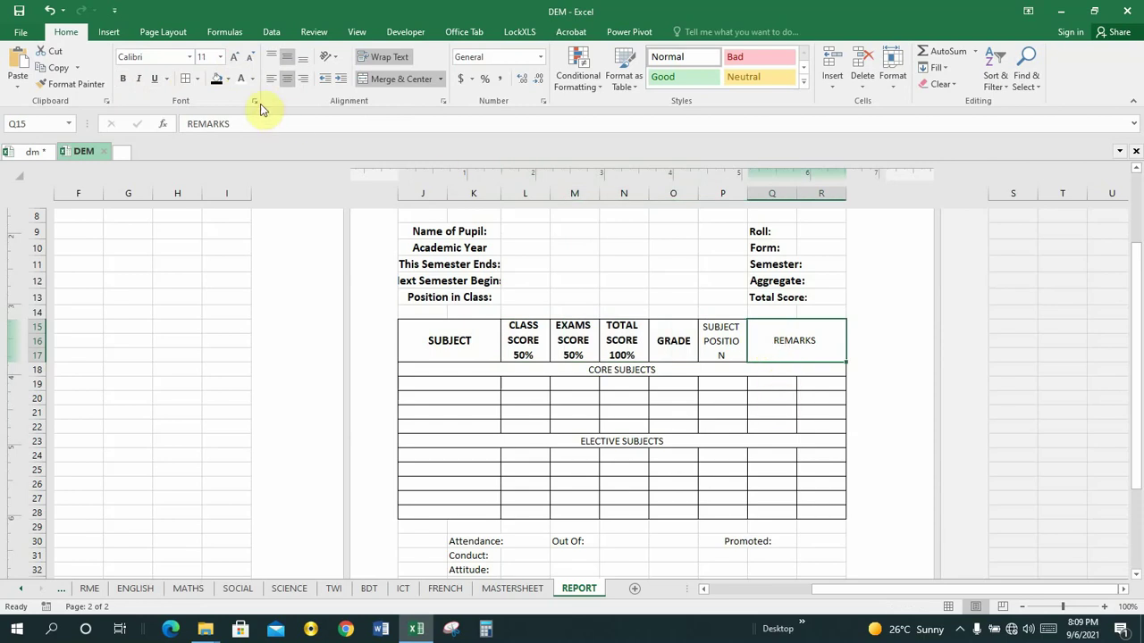
left_click(124, 81)
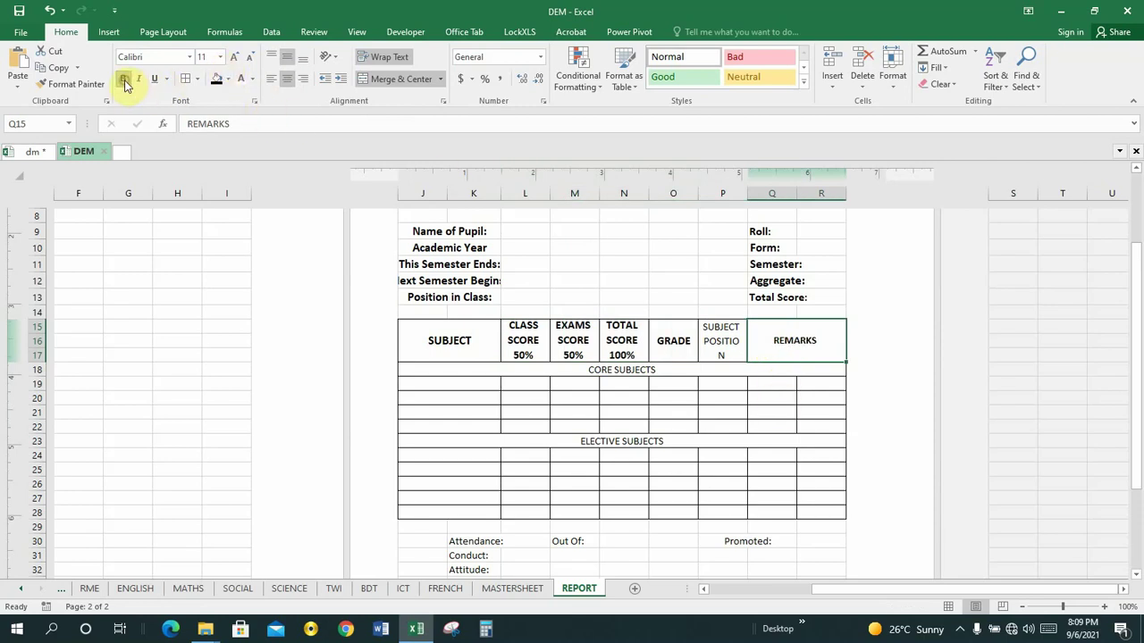
left_click(231, 61)
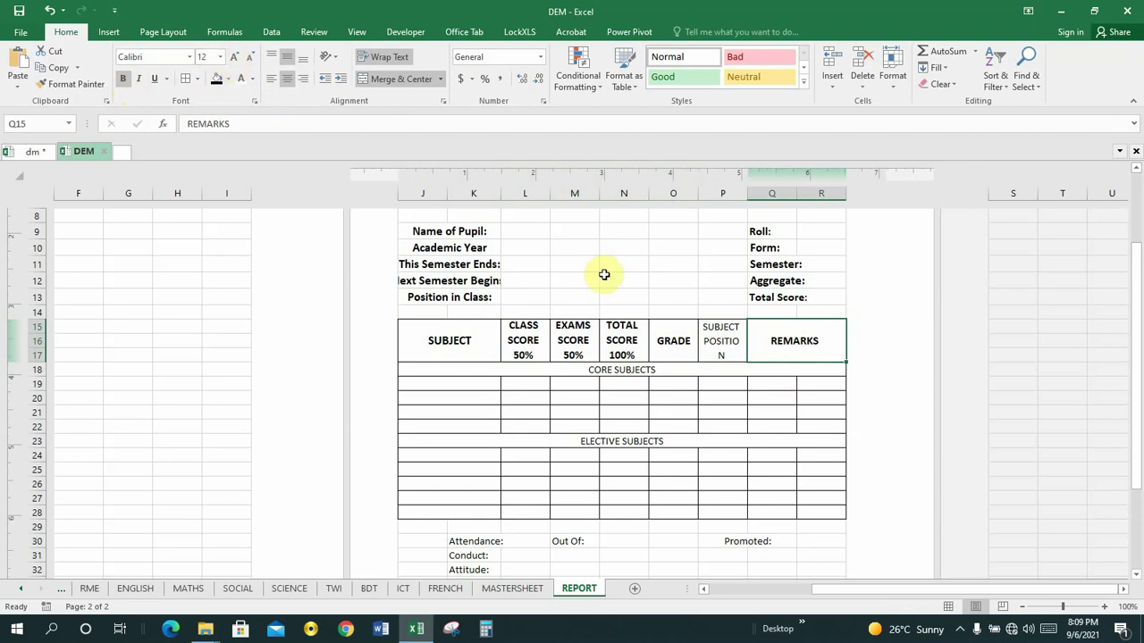
Make the SUBJECT POSITION heading in P15 of DEM's report bold, 10.5 pt and middle-aligned.
left_click(720, 341)
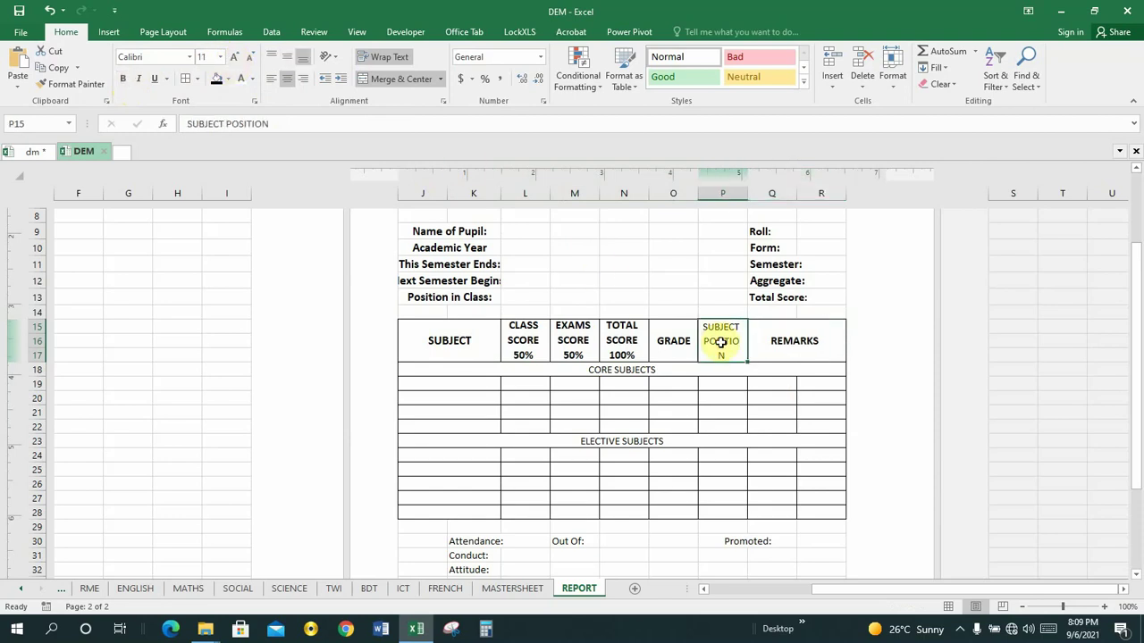
left_click(123, 80)
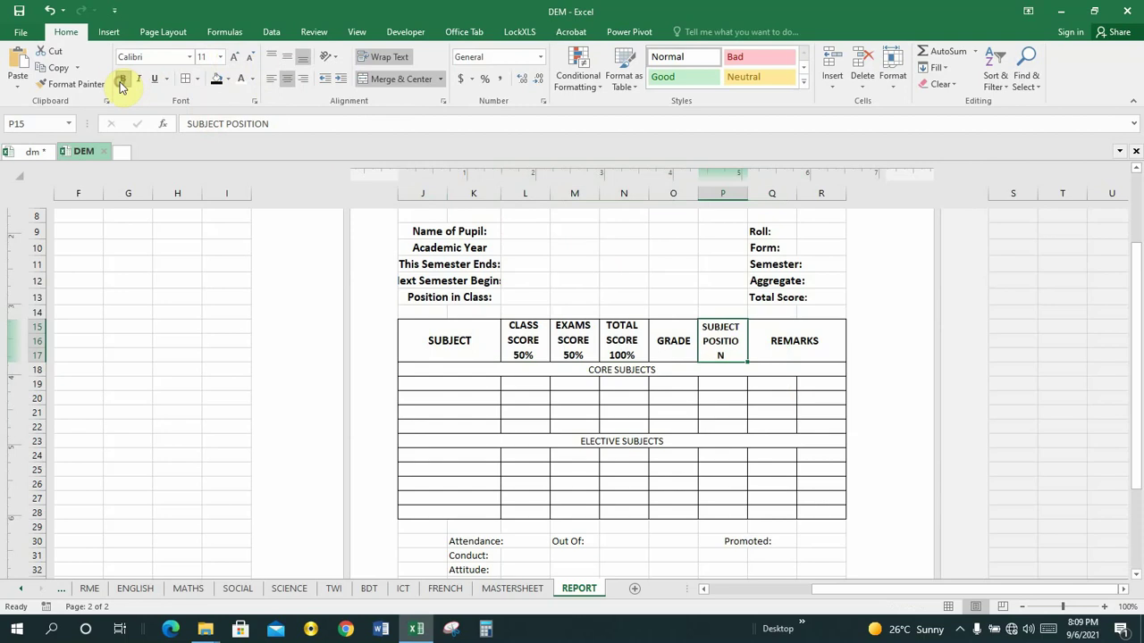
left_click(206, 56)
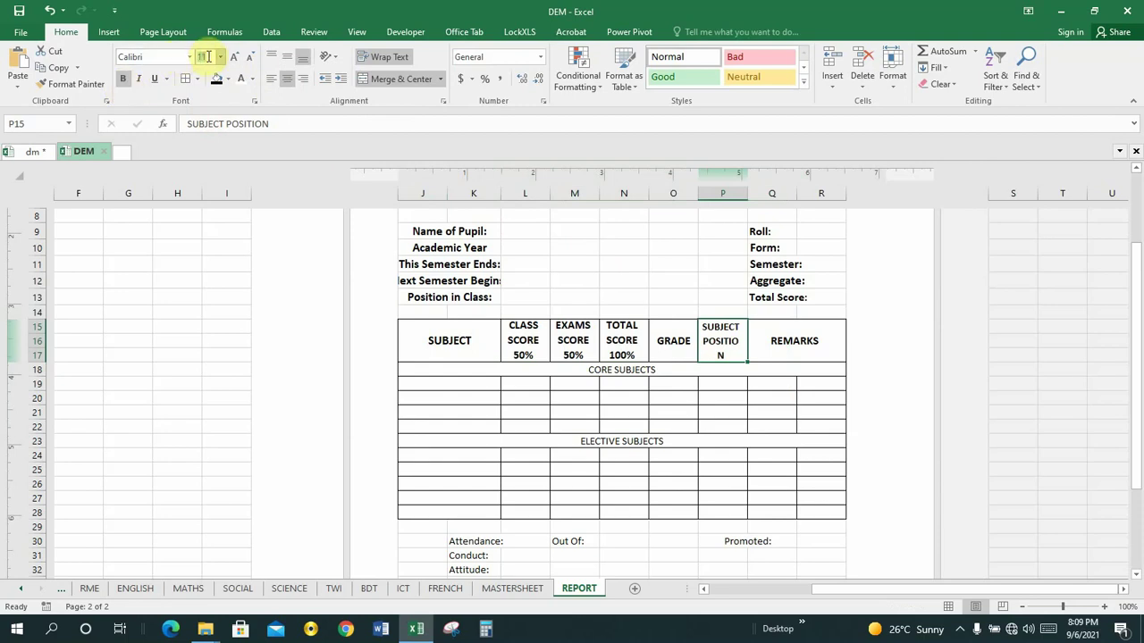
type("10")
key("Return")
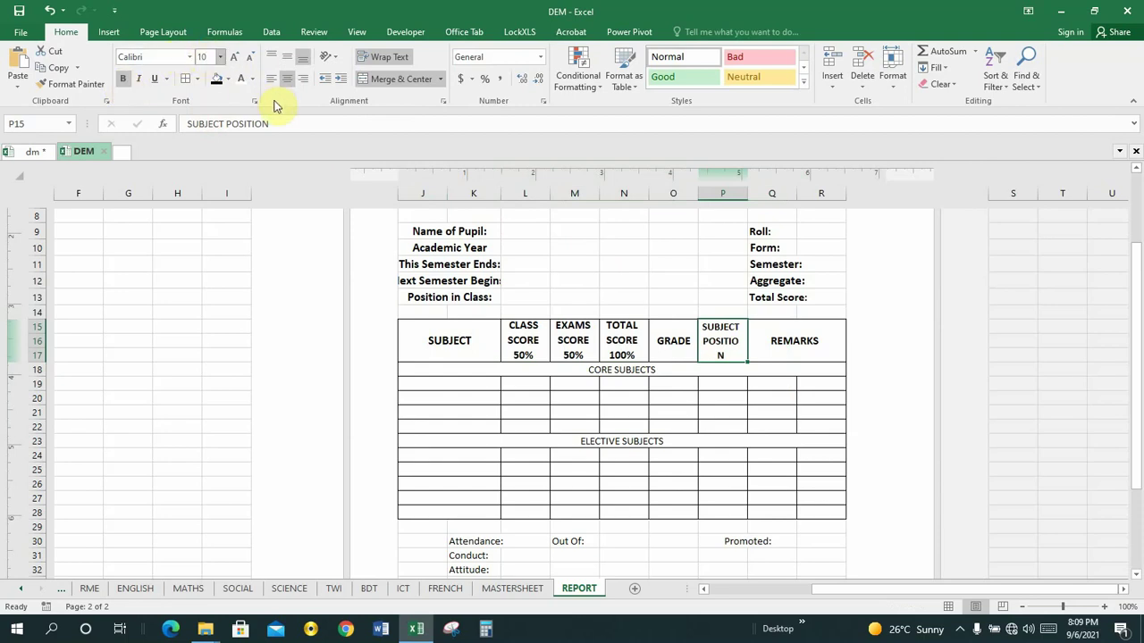
type(".5")
key("Return")
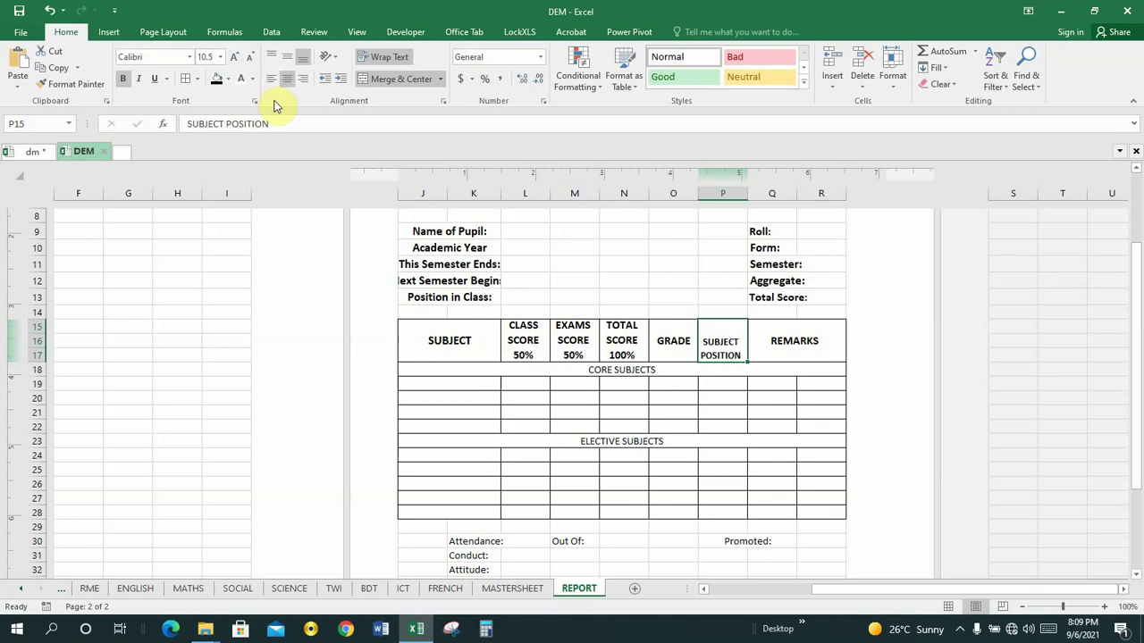
left_click(293, 58)
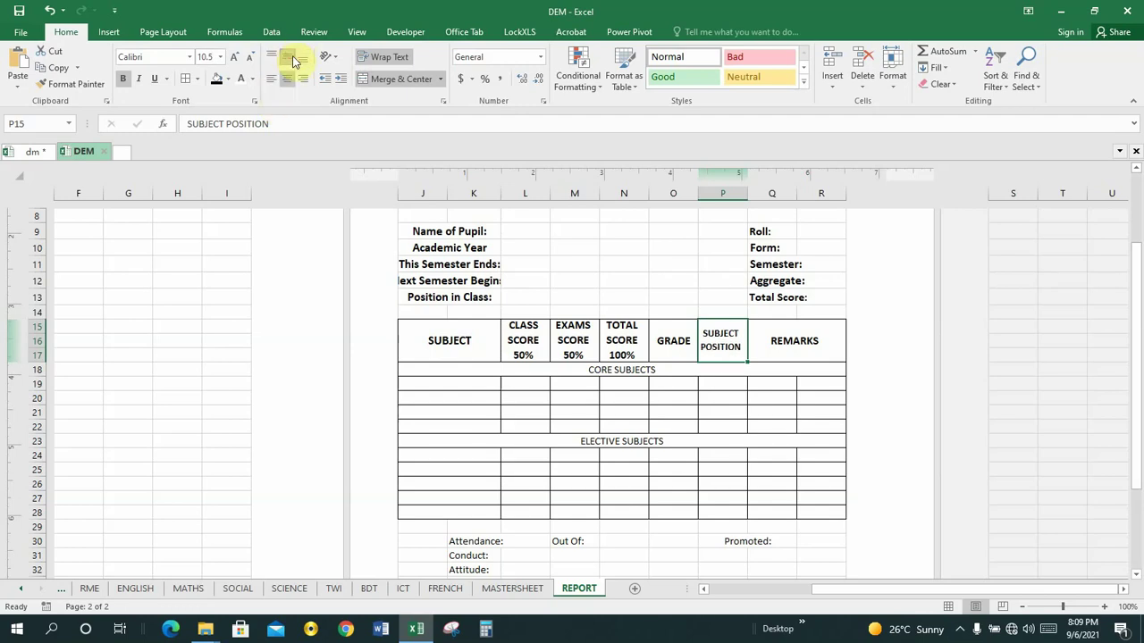
Check the CORE SUBJECTS heading in the dm workbook and make DEM's J18 heading bold at 12.5 pt.
left_click(772, 343)
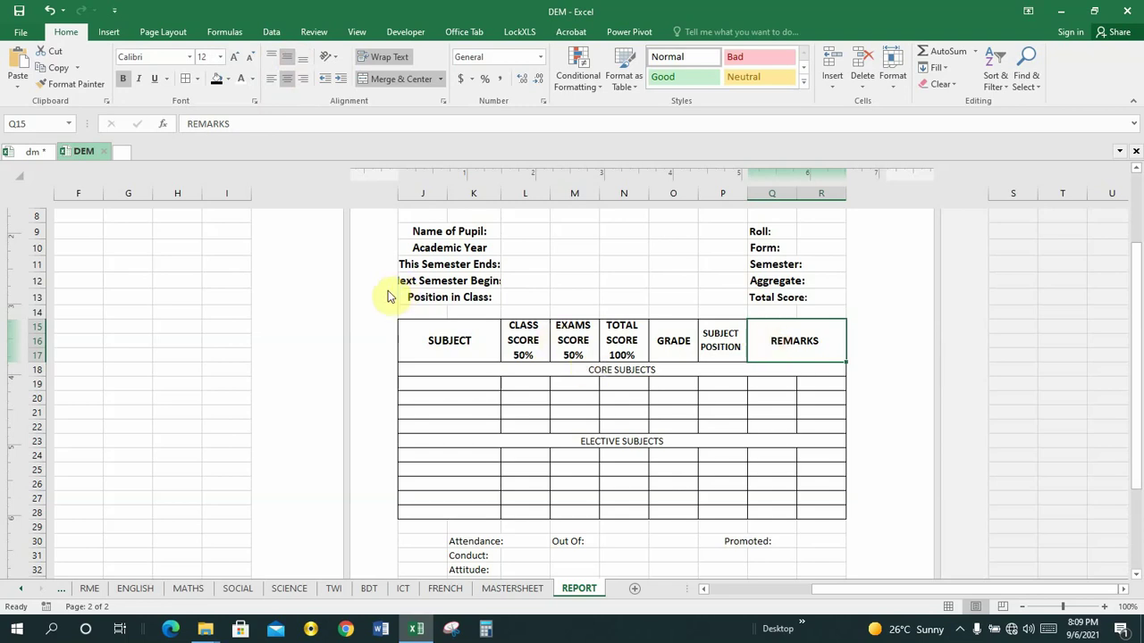
left_click(31, 152)
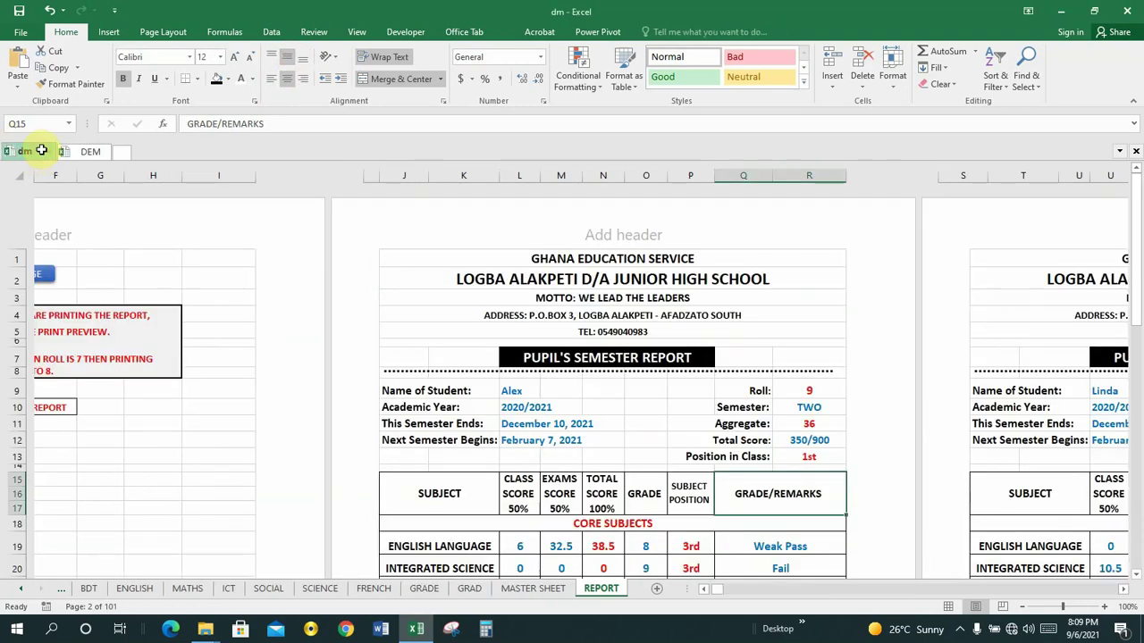
left_click(619, 525)
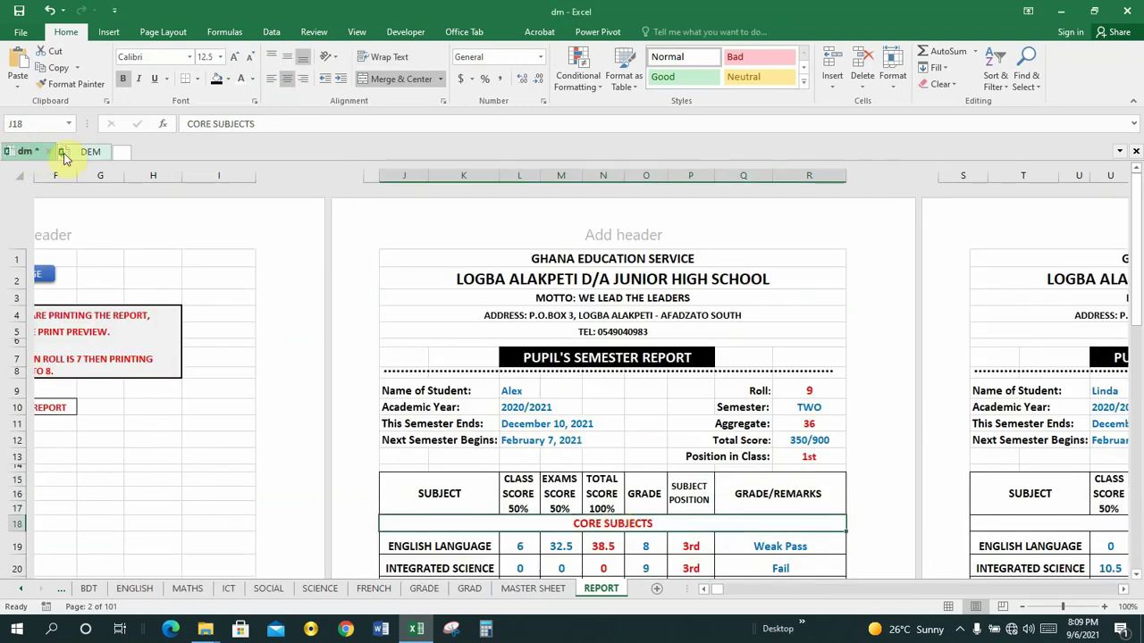
left_click(89, 152)
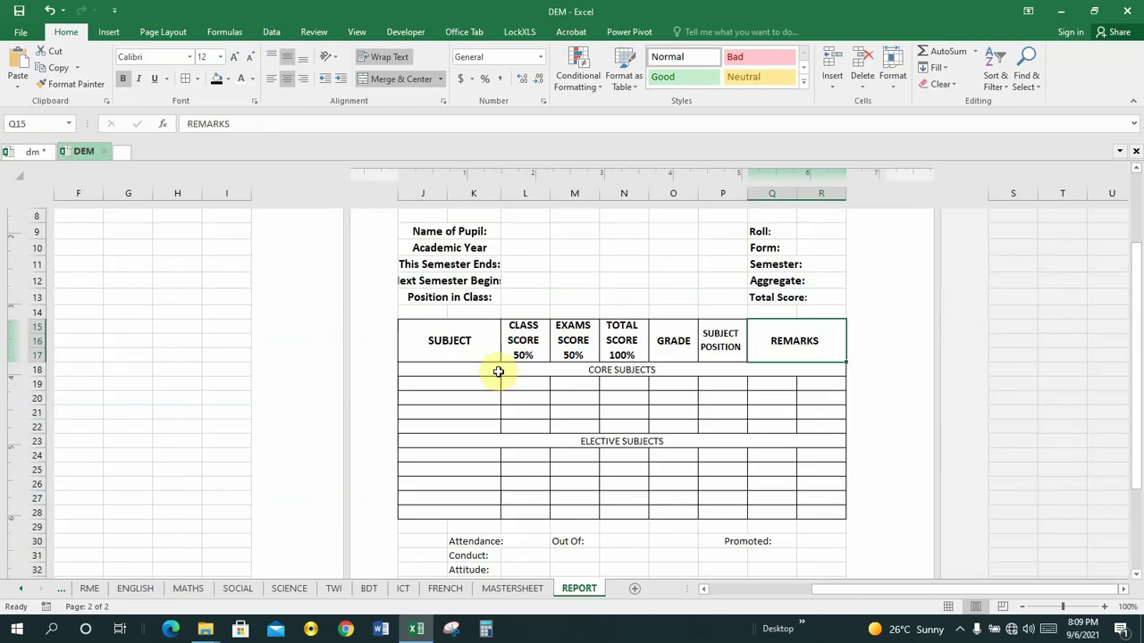
left_click(615, 371)
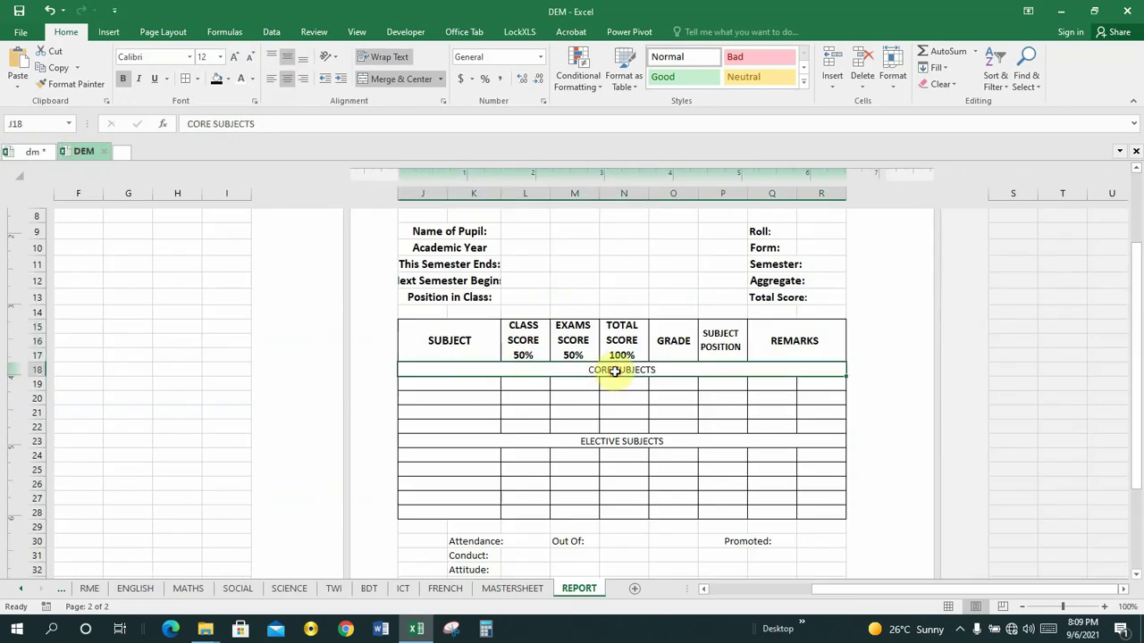
left_click(124, 79)
left_click(202, 56)
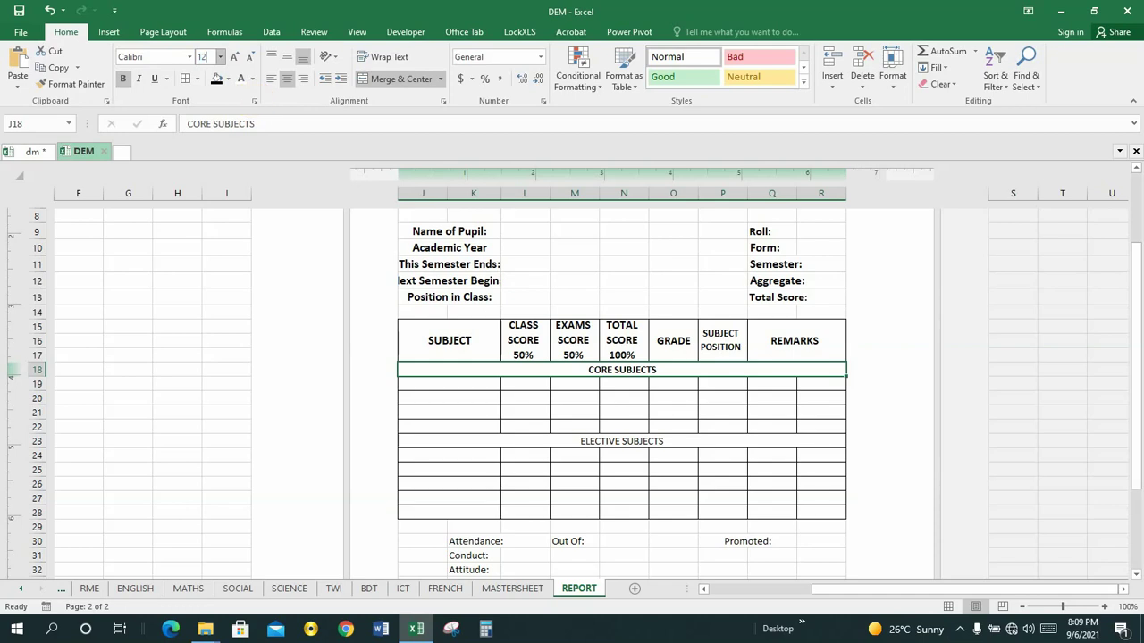
type("12.5")
key("Return")
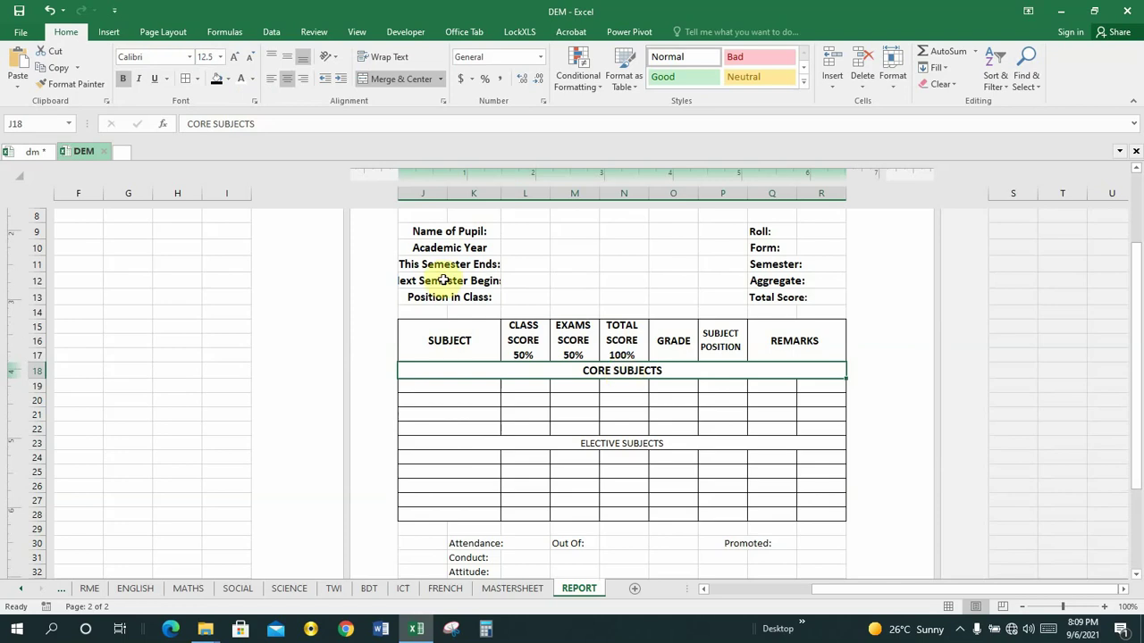
Change the font colour of the CORE SUBJECTS heading in J18 to standard red.
left_click(228, 81)
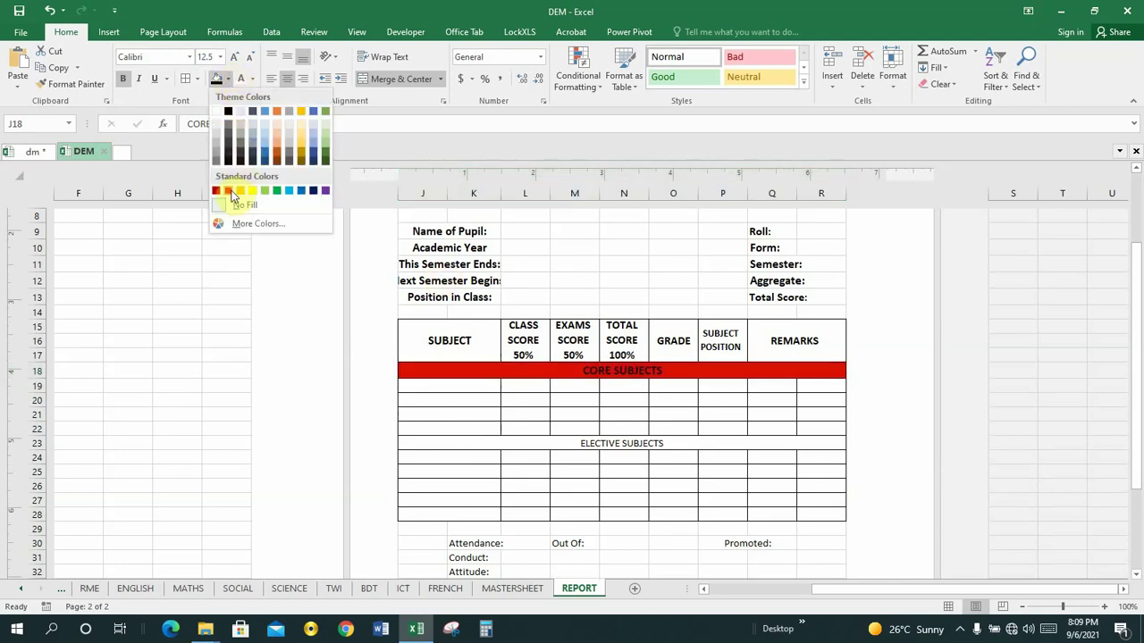
left_click(256, 83)
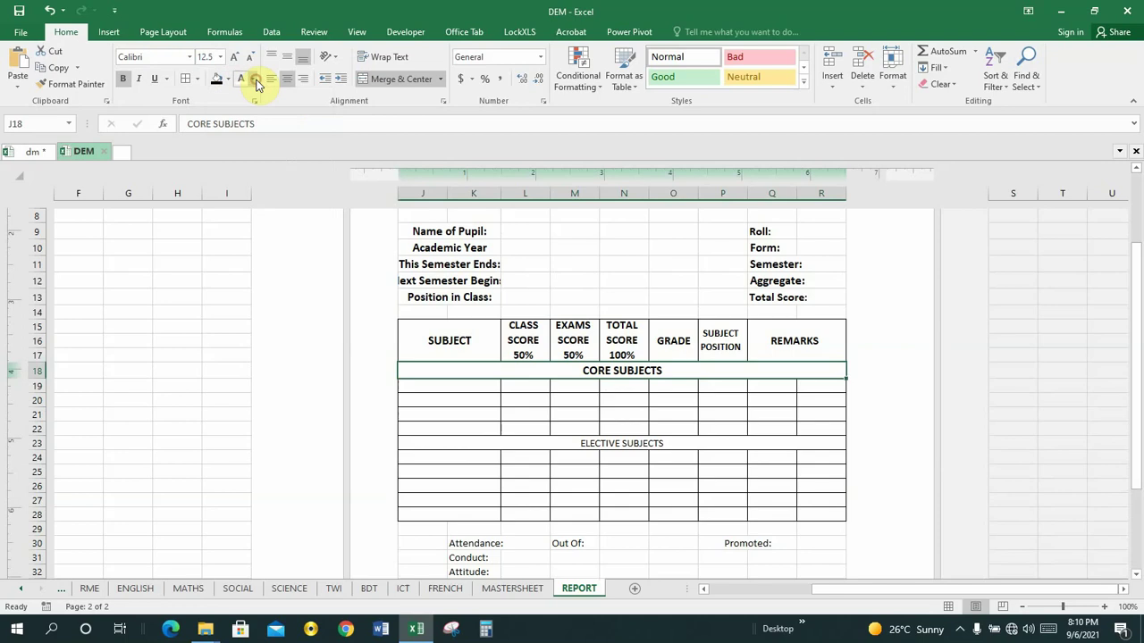
left_click(254, 80)
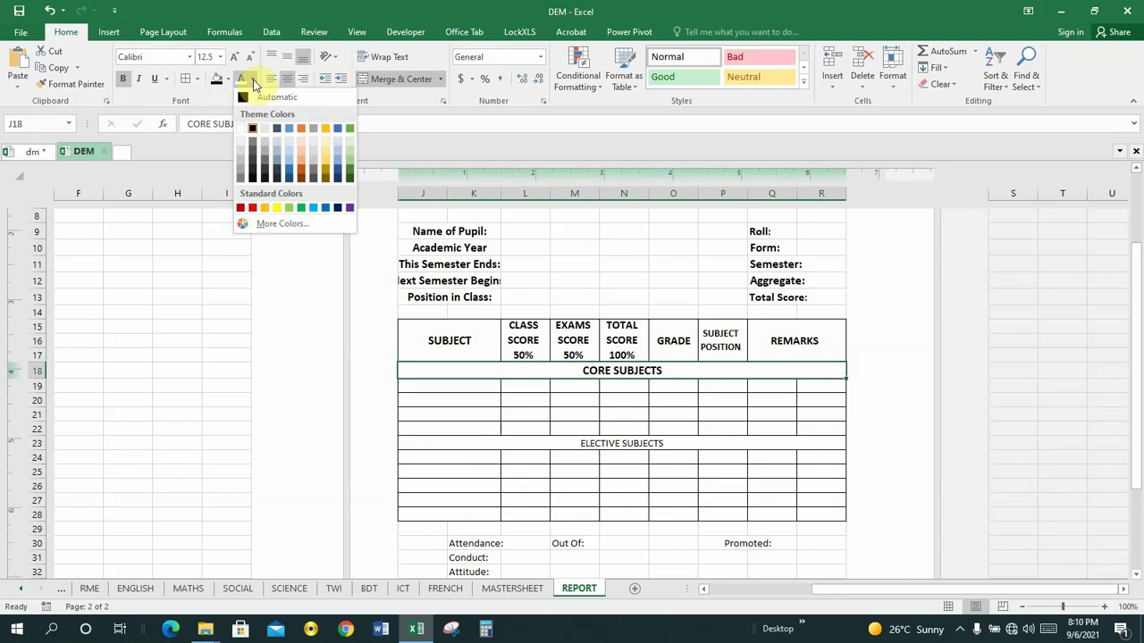
left_click(252, 208)
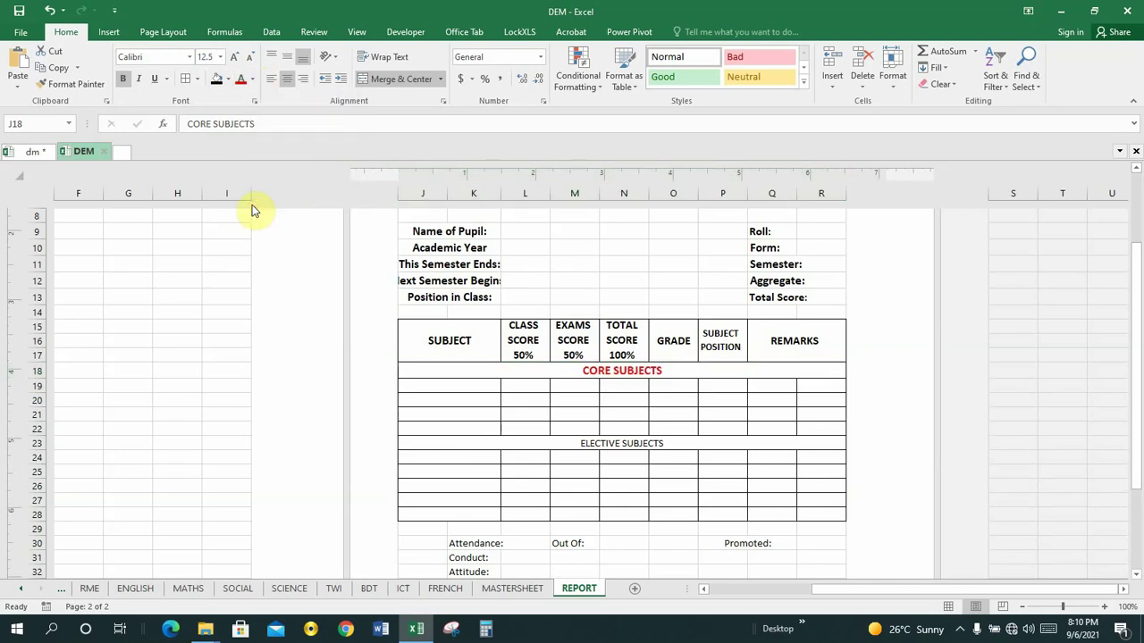
left_click(561, 401)
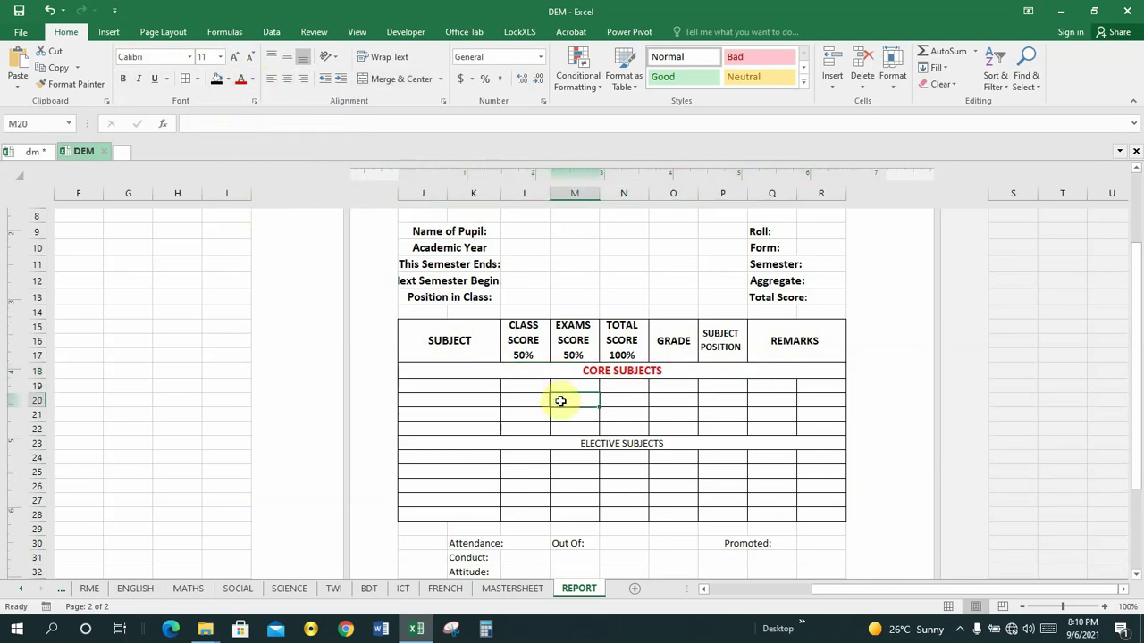
left_click(609, 370)
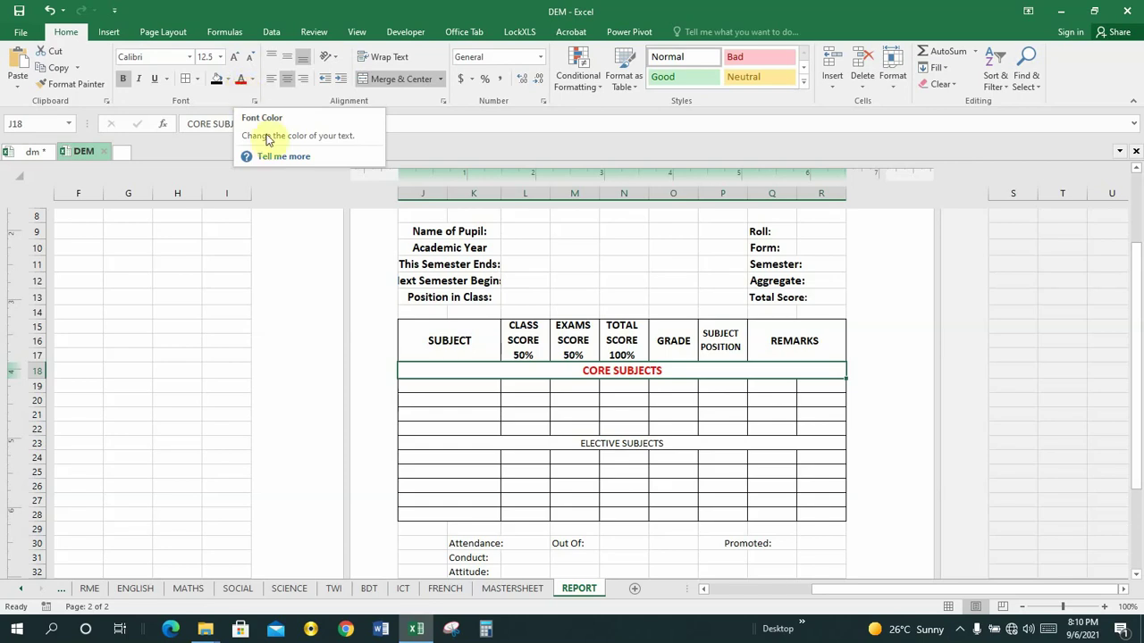
left_click(256, 81)
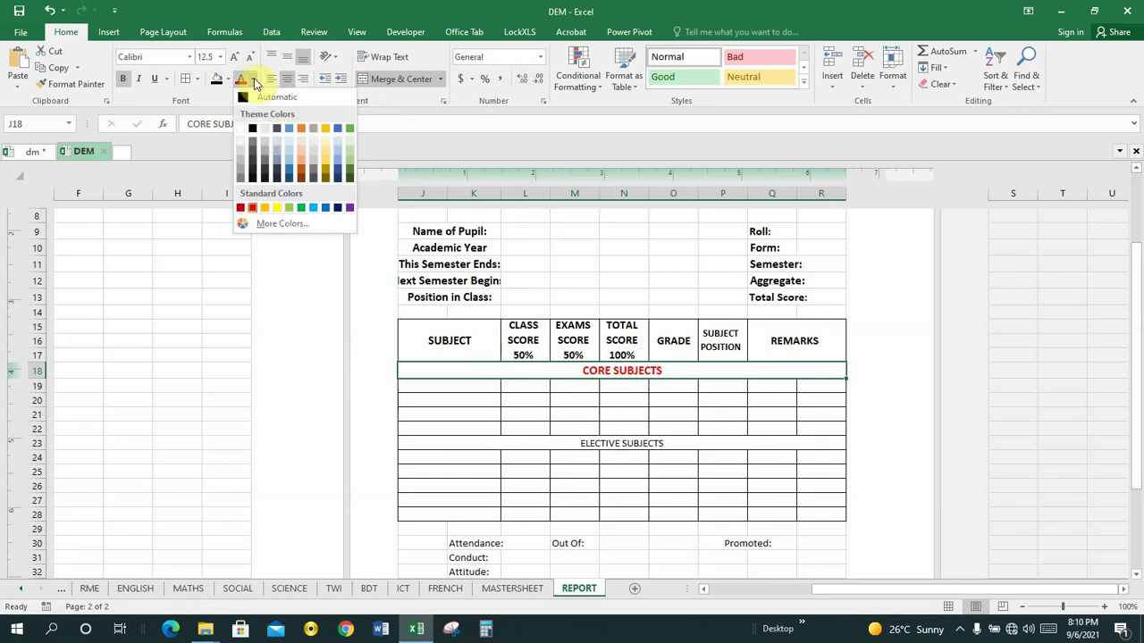
left_click(256, 80)
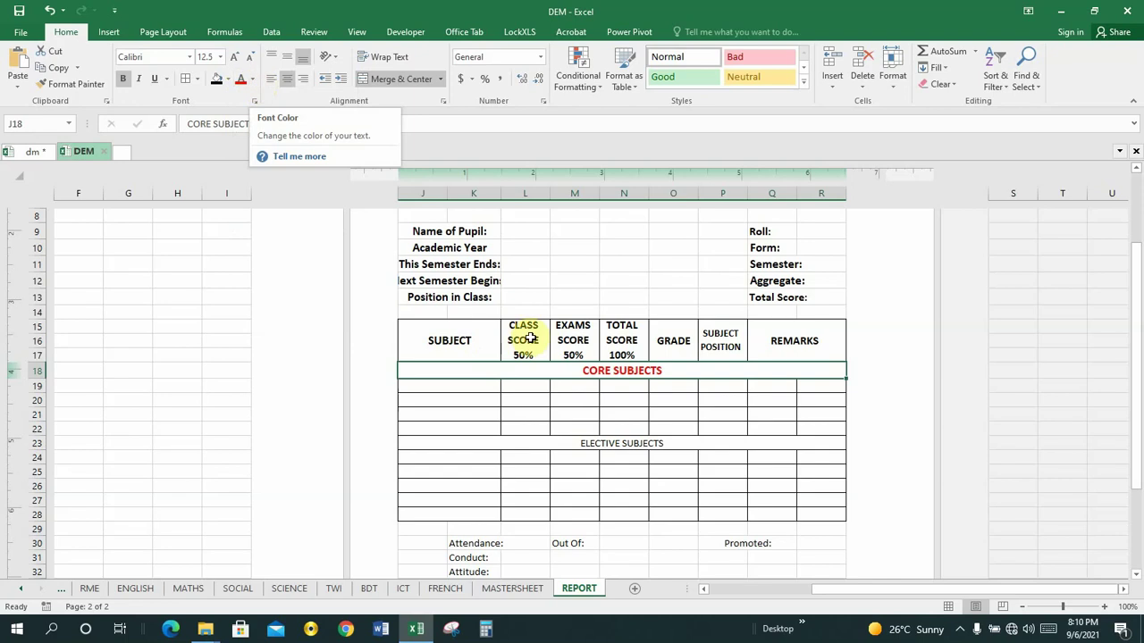
Make the ELECTIVE SUBJECTS heading in J23 bold at 12.5 pt.
left_click(599, 444)
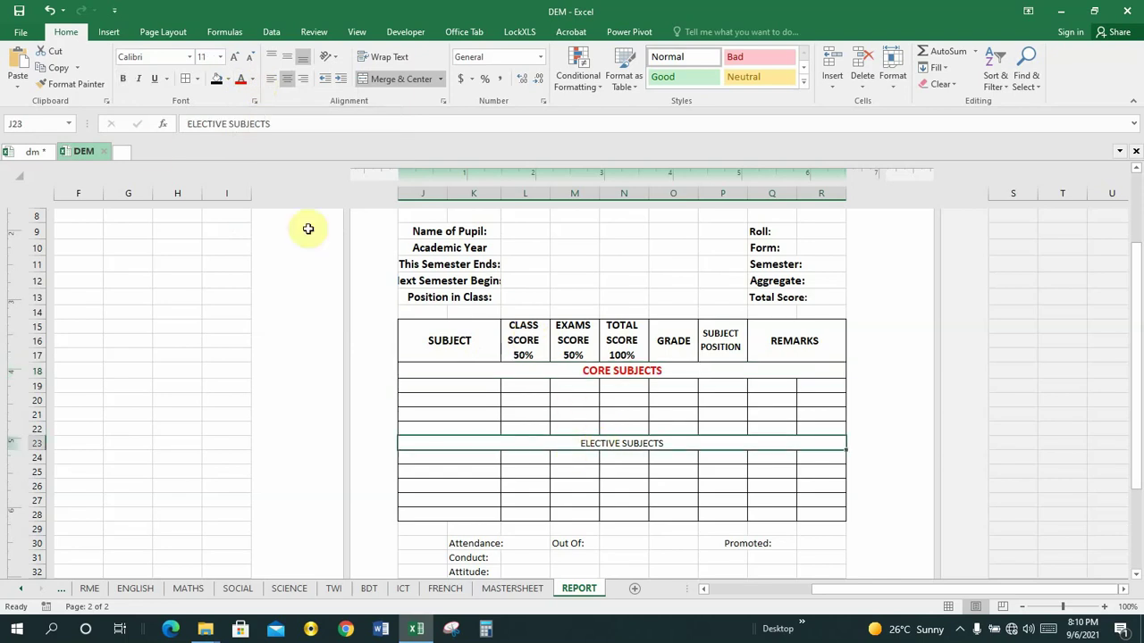
left_click(125, 83)
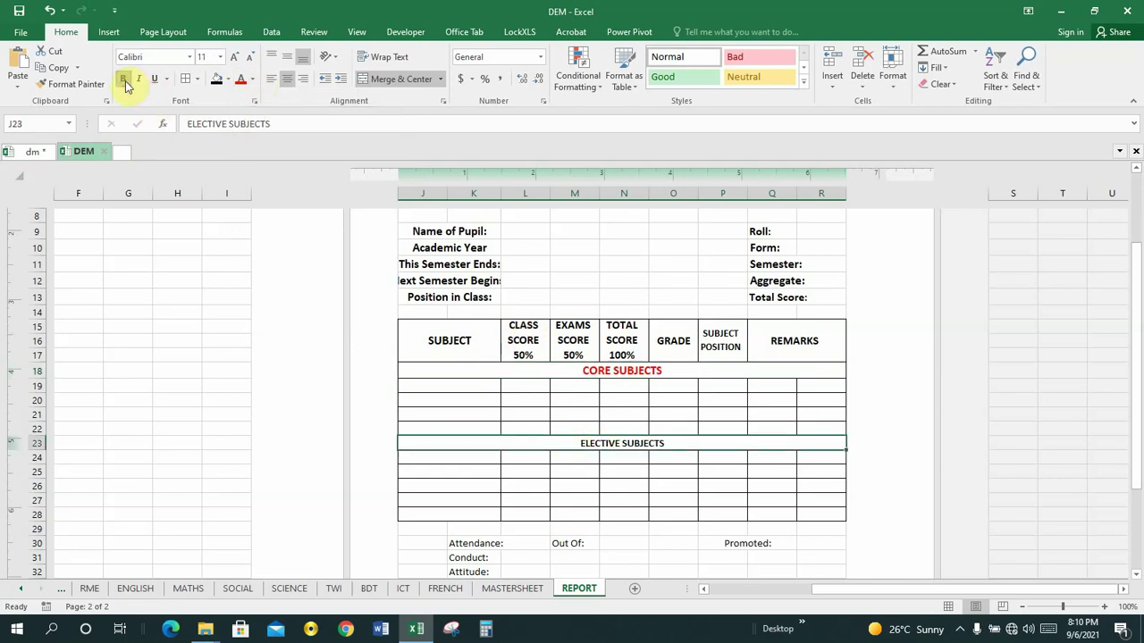
left_click(205, 58)
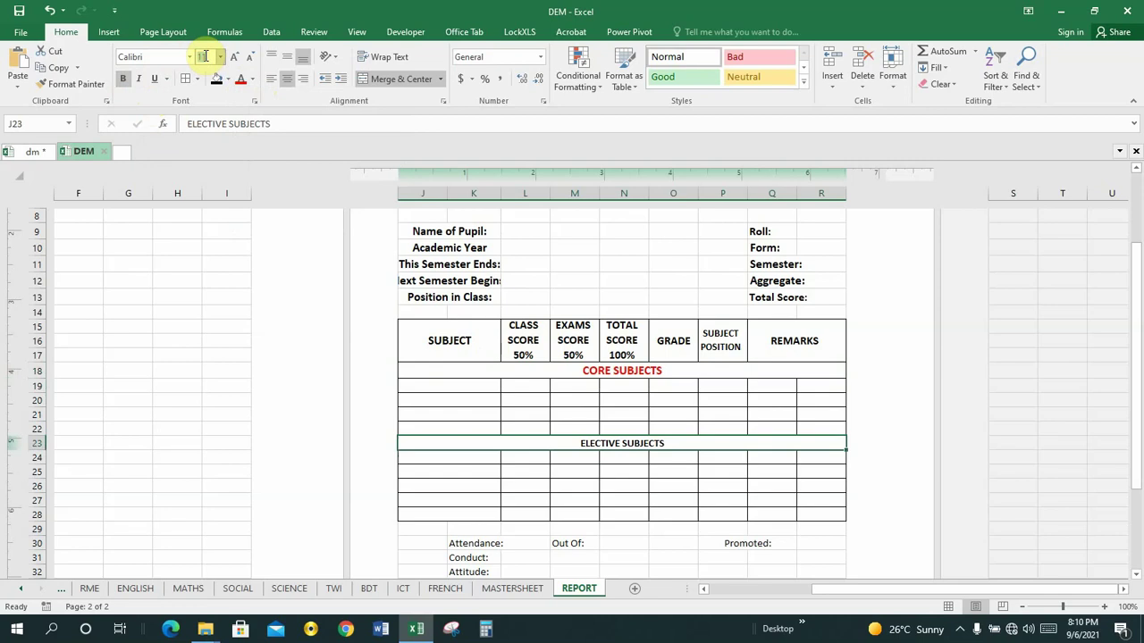
type("12.5")
key("Return")
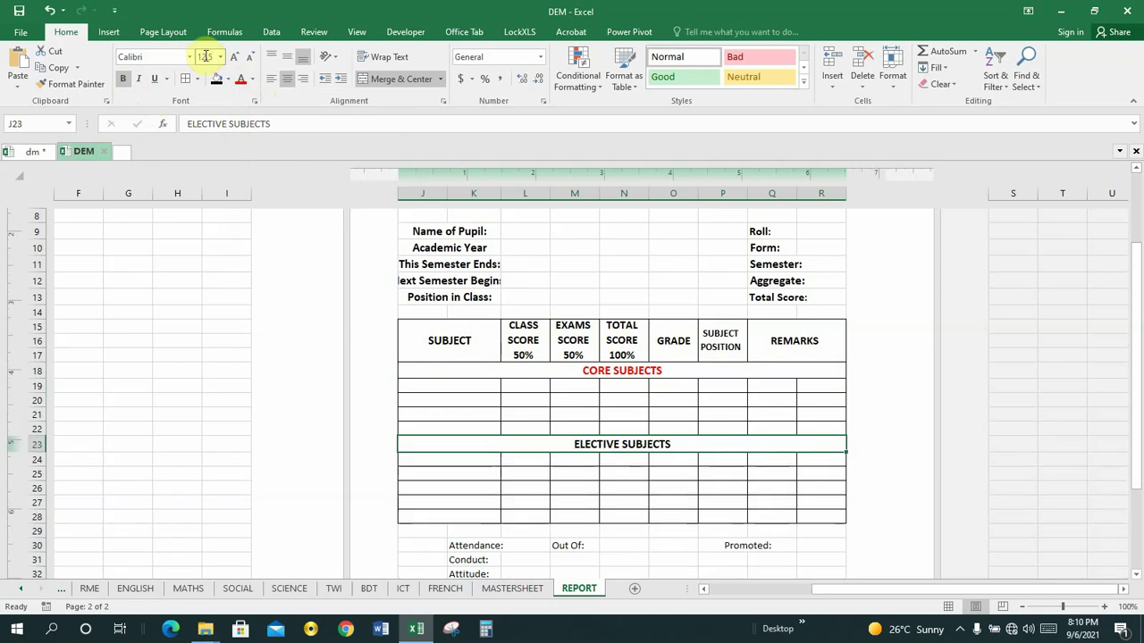
Compare the ELECTIVE SUBJECTS heading with the one in the dm workbook and colour DEM's J23 heading text red.
left_click(34, 154)
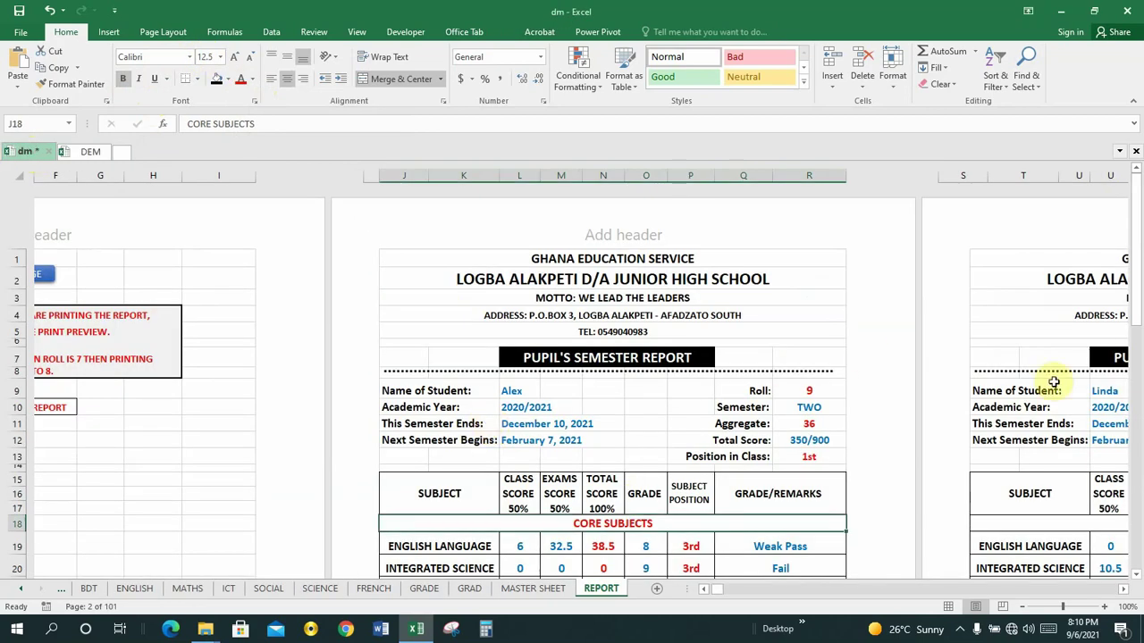
scroll(1136, 380, "down", 2)
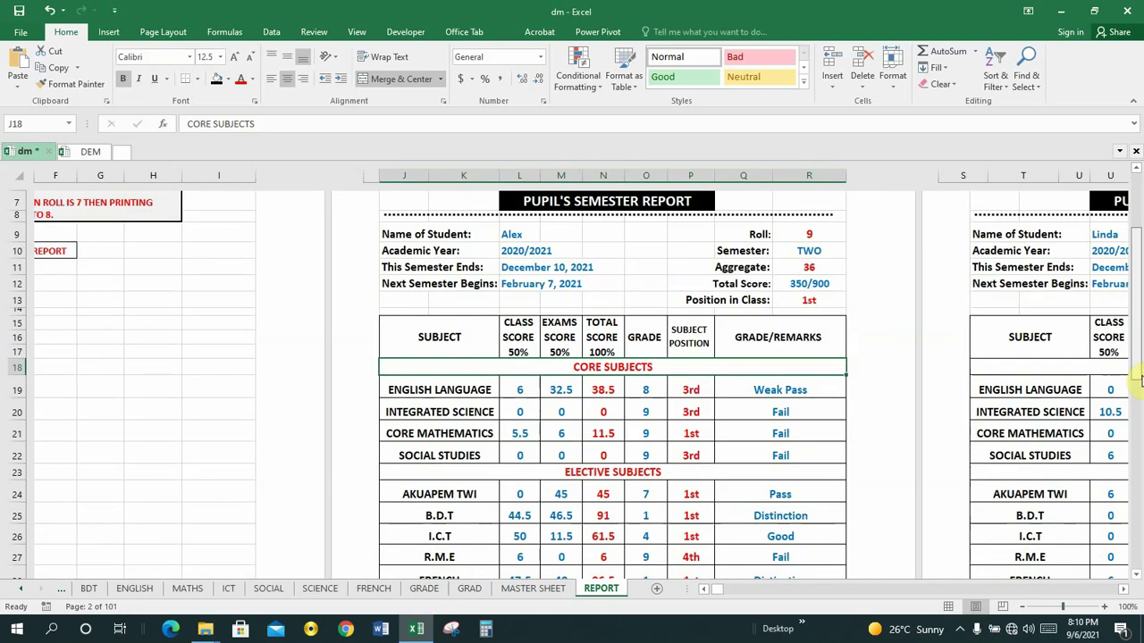
scroll(1137, 384, "down", 2)
left_click(638, 373)
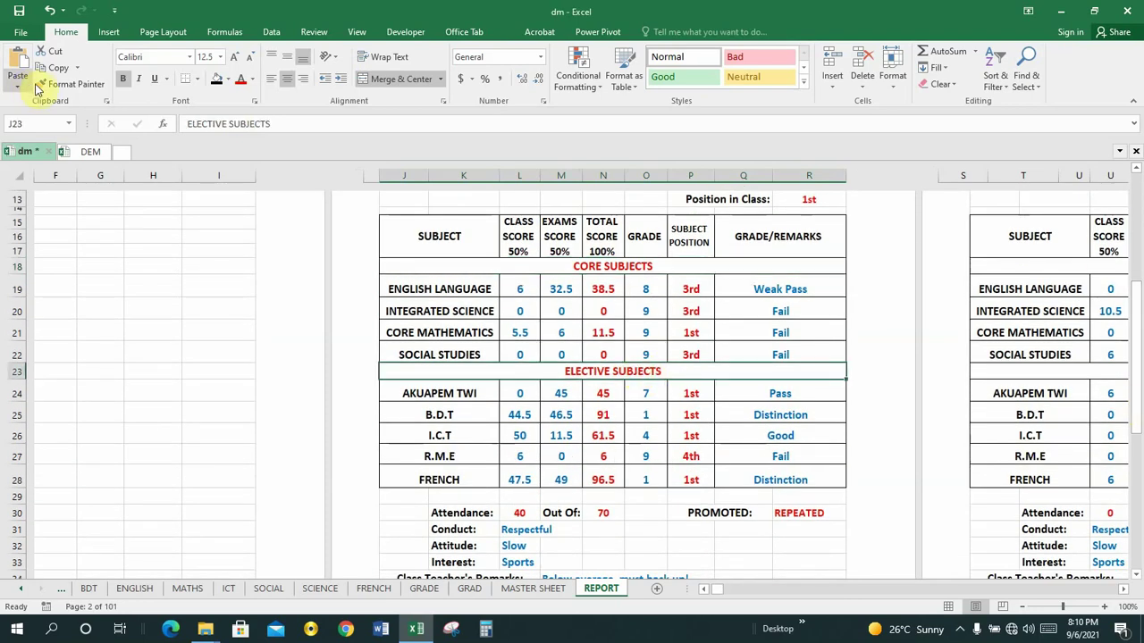
left_click(80, 152)
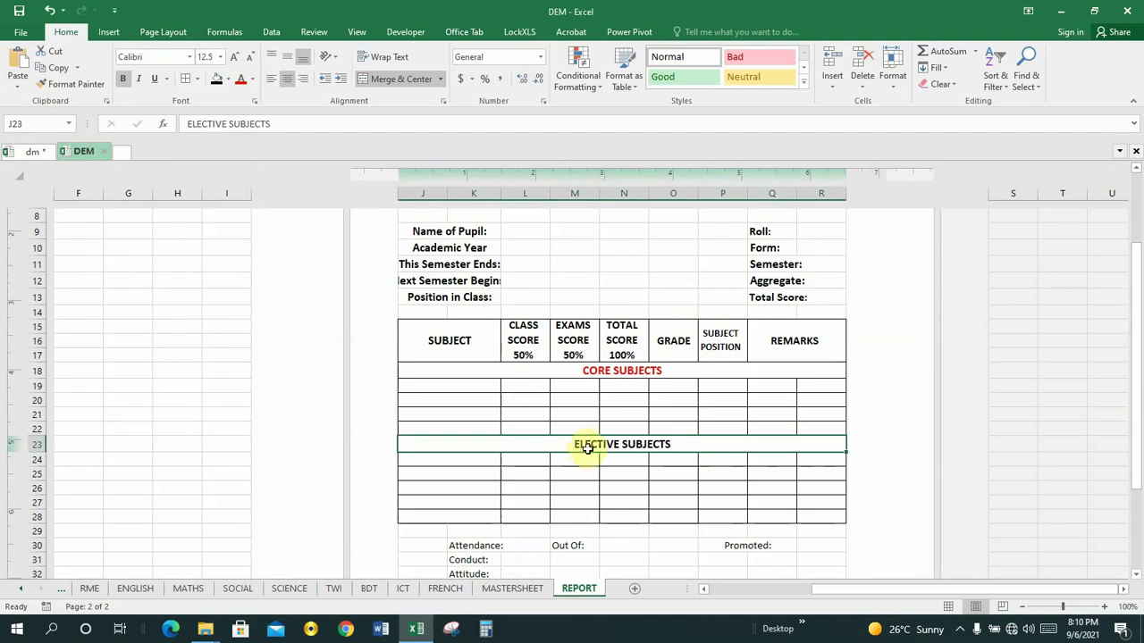
left_click(240, 79)
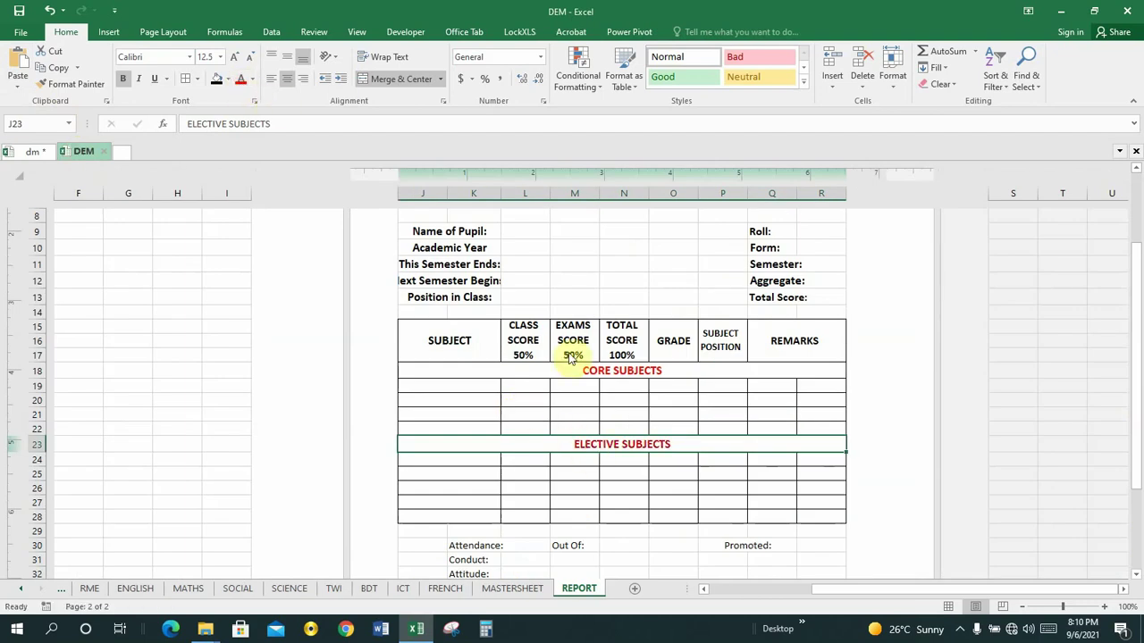
left_click(623, 459)
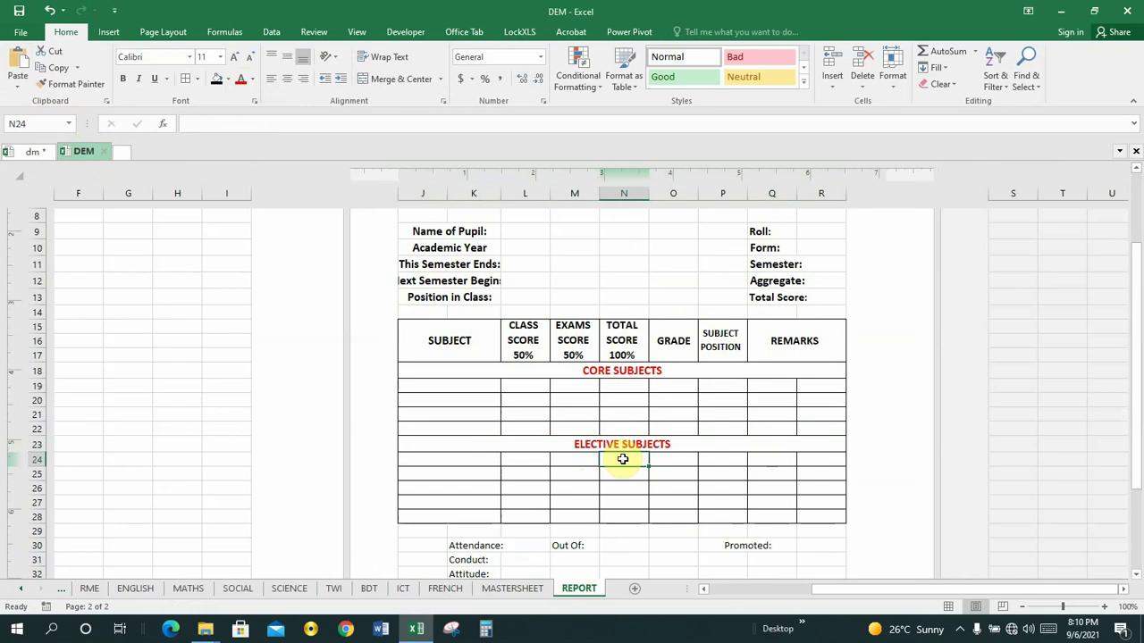
Examine the font formatting of the dm report's labels below the table, from Attendance through Class Teacher's Remarks.
left_click_drag(1134, 406, 1134, 411)
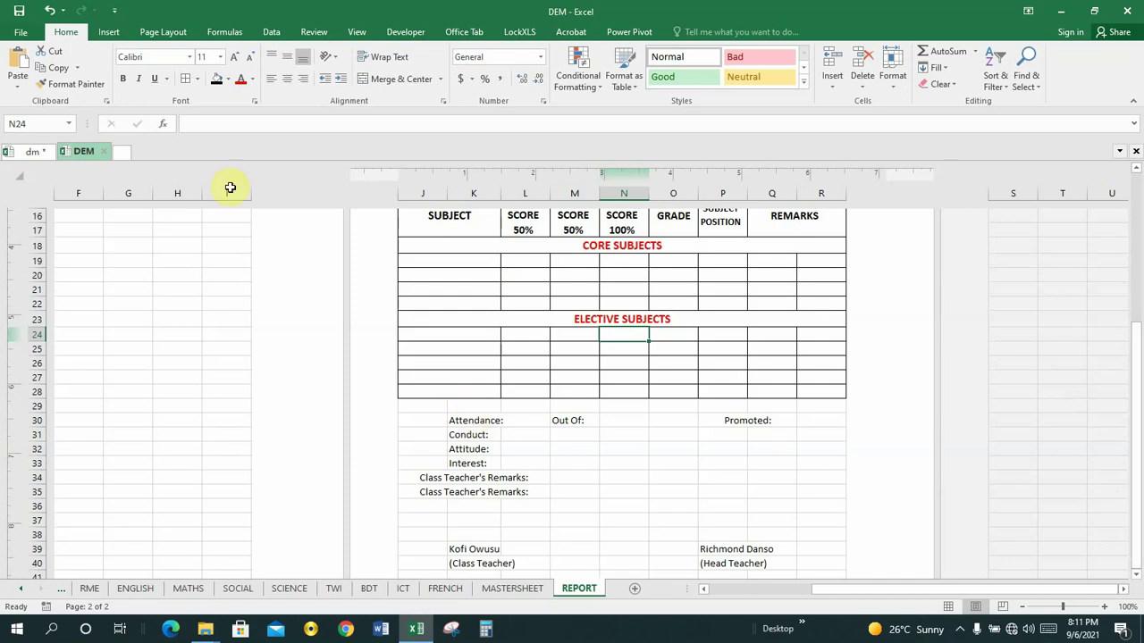
left_click(32, 152)
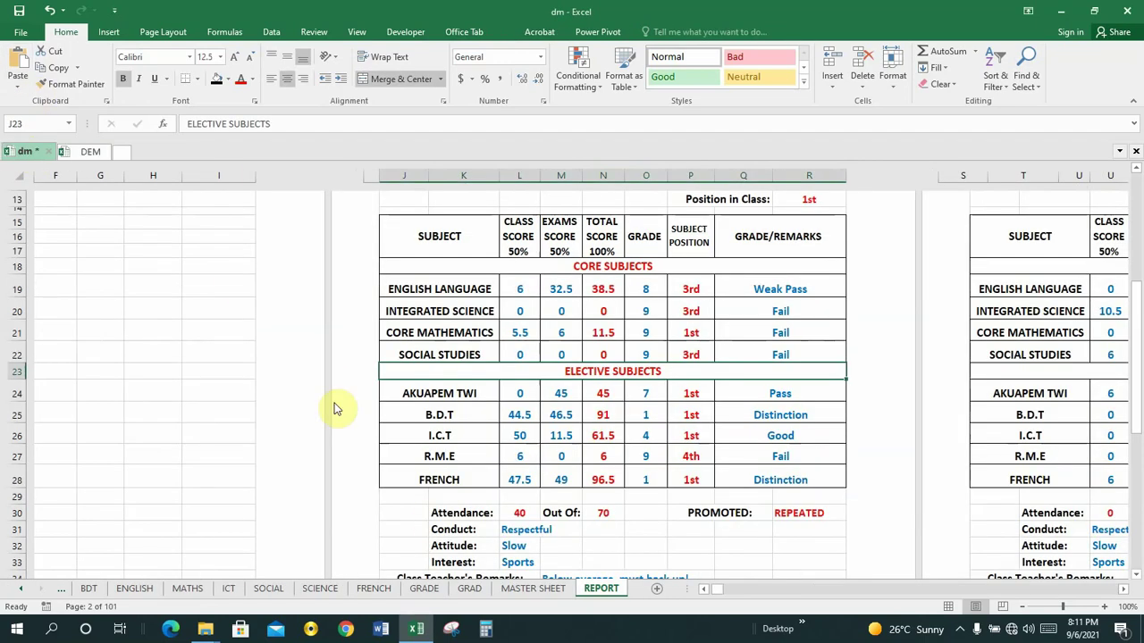
left_click(447, 520)
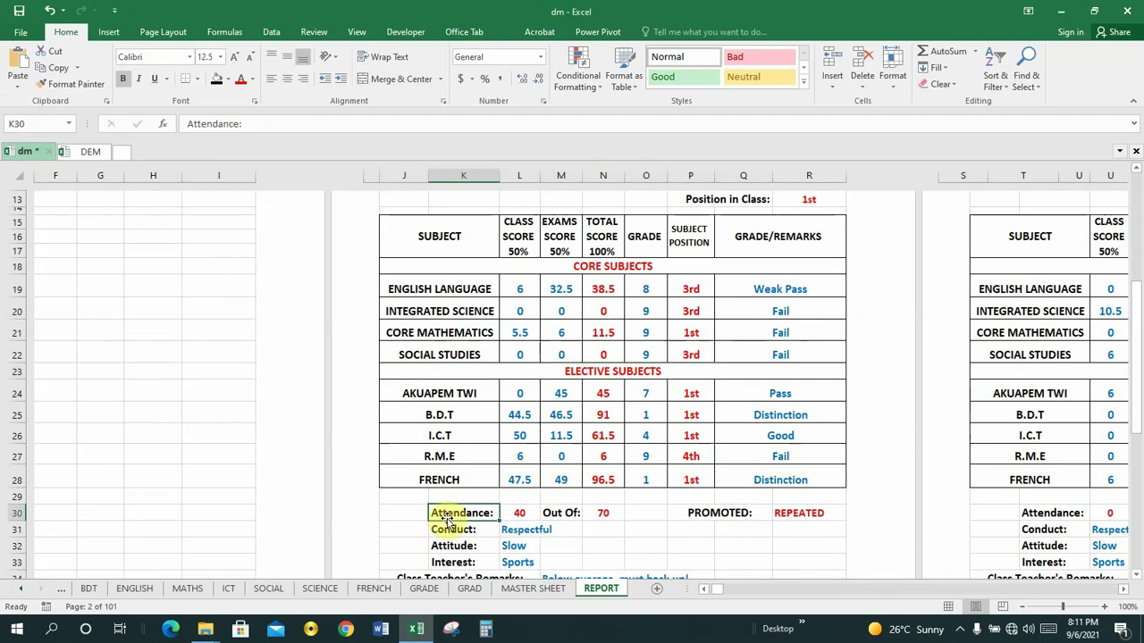
left_click(452, 529)
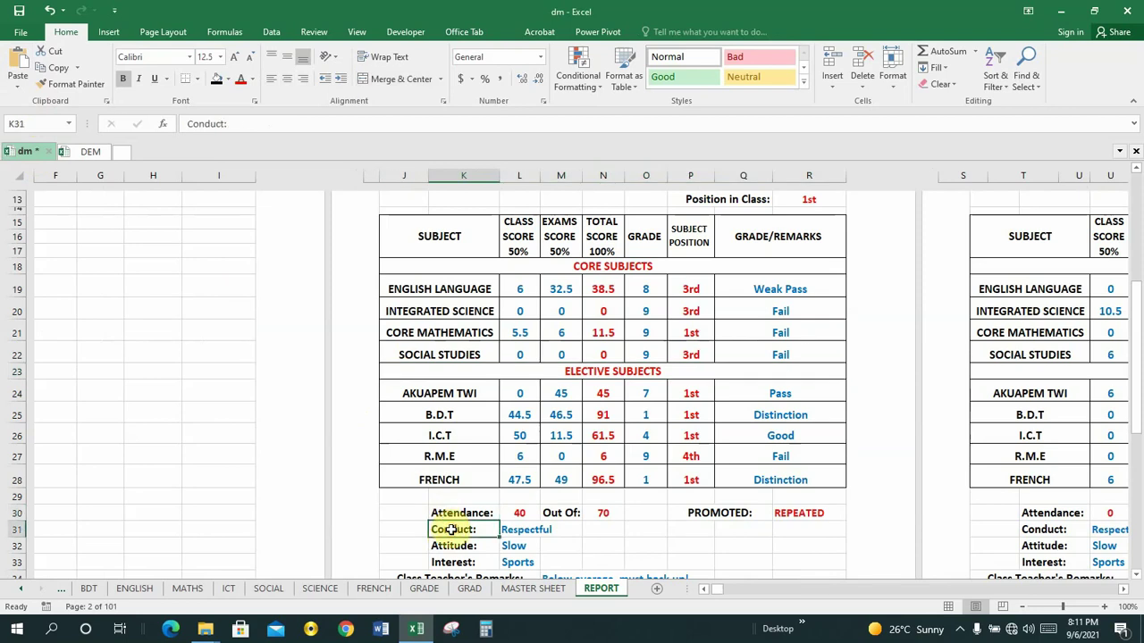
left_click(451, 545)
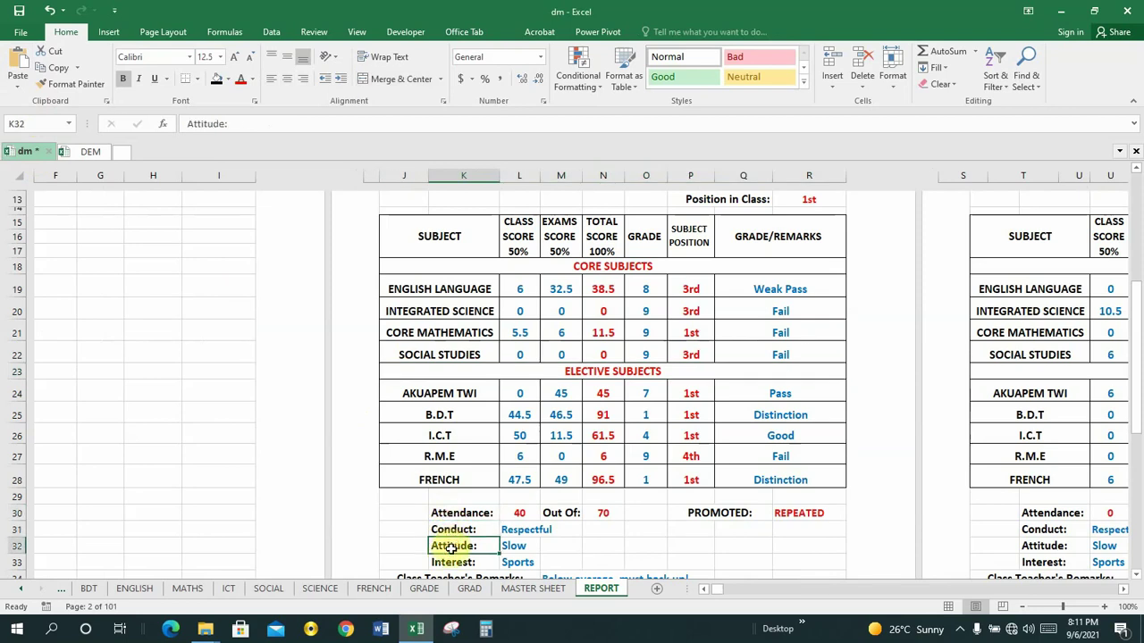
left_click(452, 562)
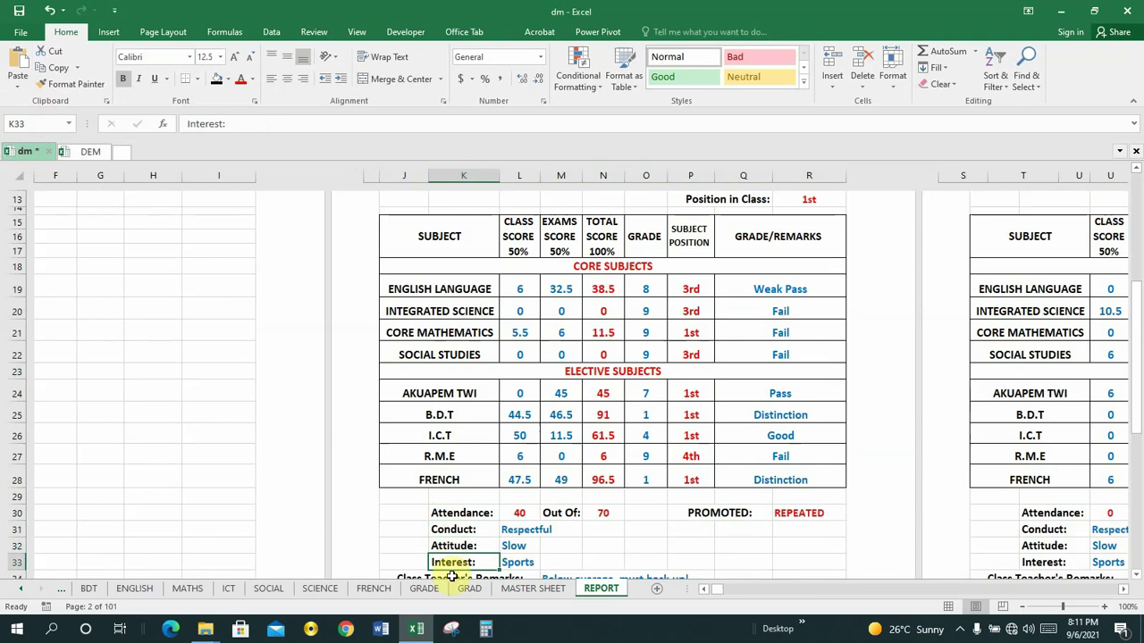
left_click(452, 578)
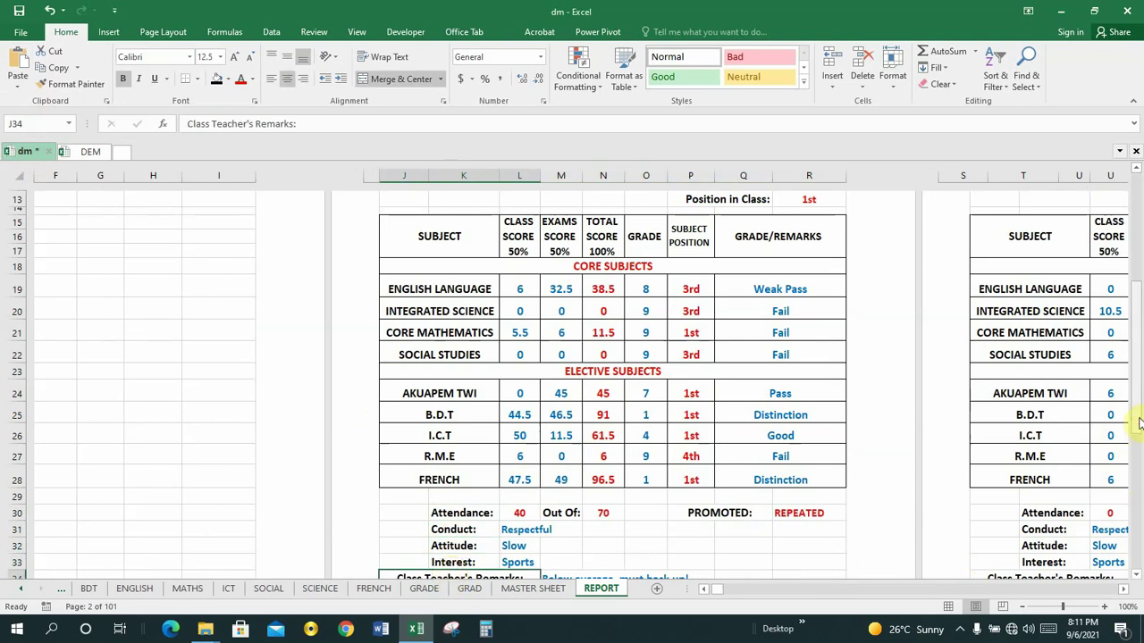